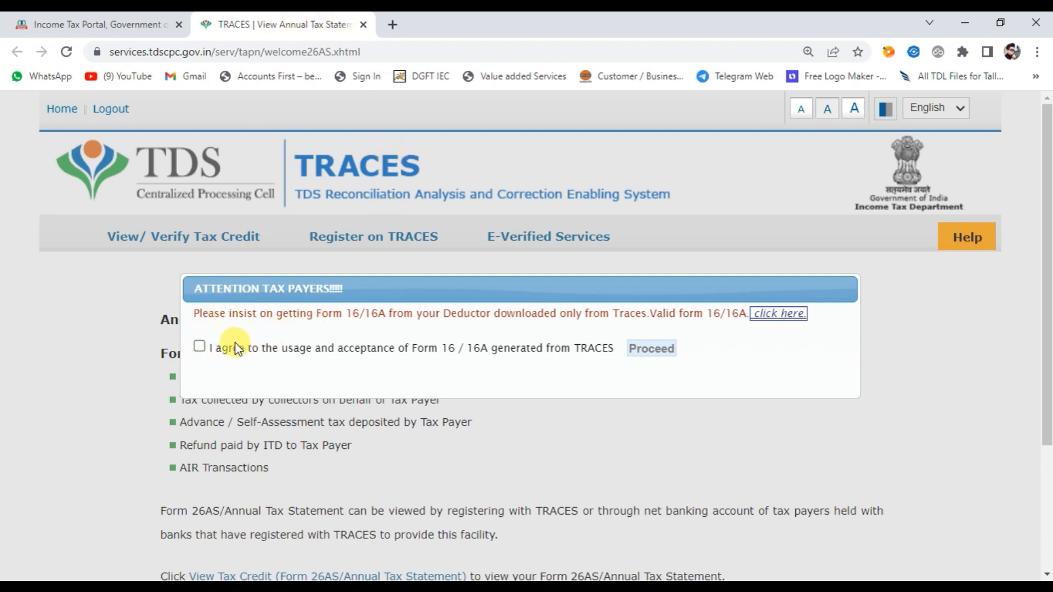
Agree to the usage of Form 16/16A generated from TRACES and open the Form 26AS/Annual Tax Statement view.
left_click(199, 347)
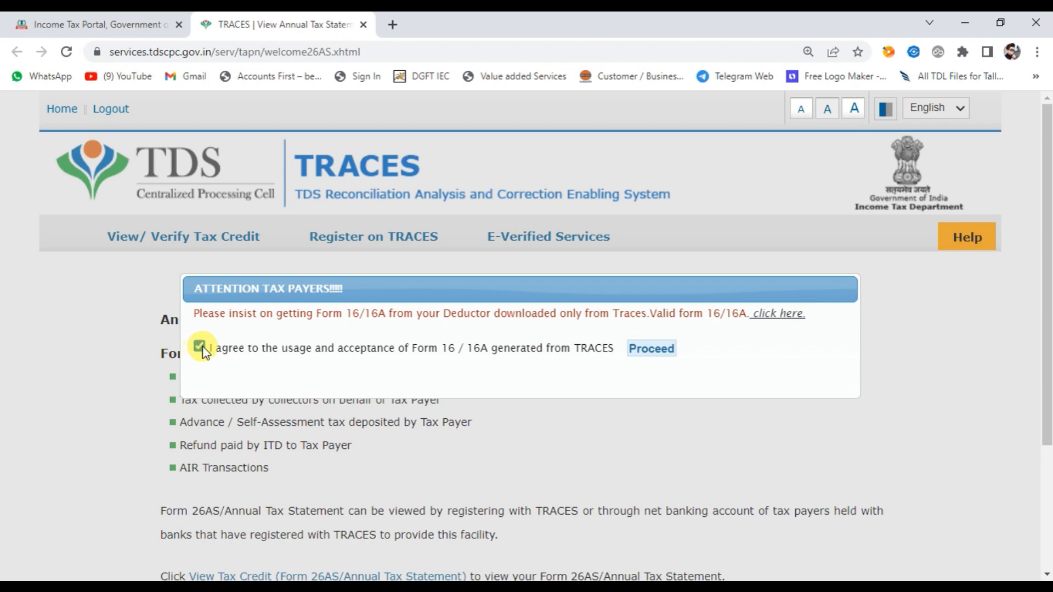
left_click(653, 349)
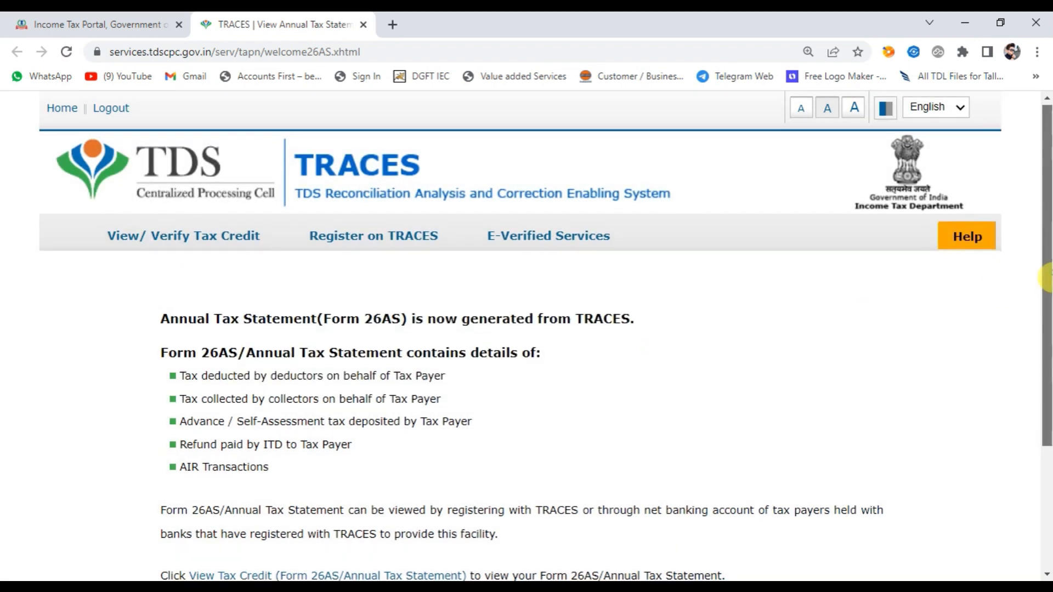
scroll(560, 418, "down", 1)
left_click(238, 545)
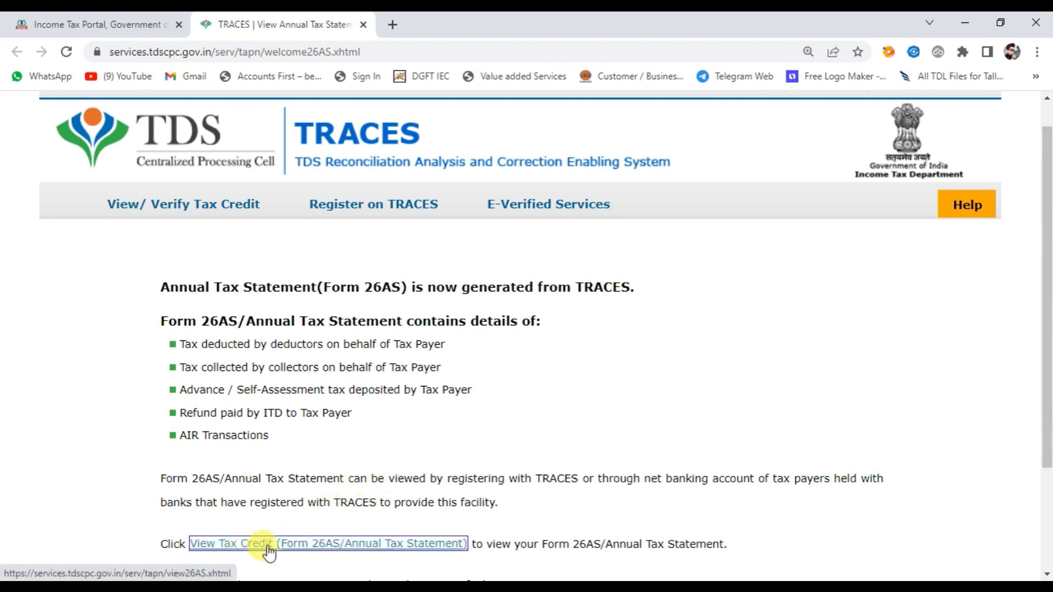
left_click(347, 547)
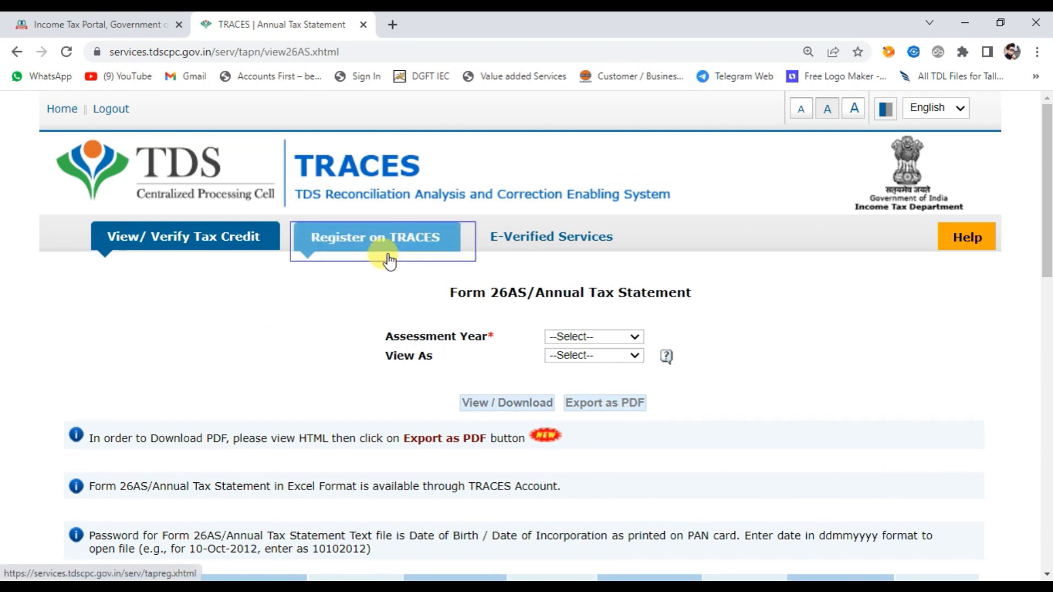
Download Form 26AS for assessment year 2022-23 in Text format.
left_click(584, 335)
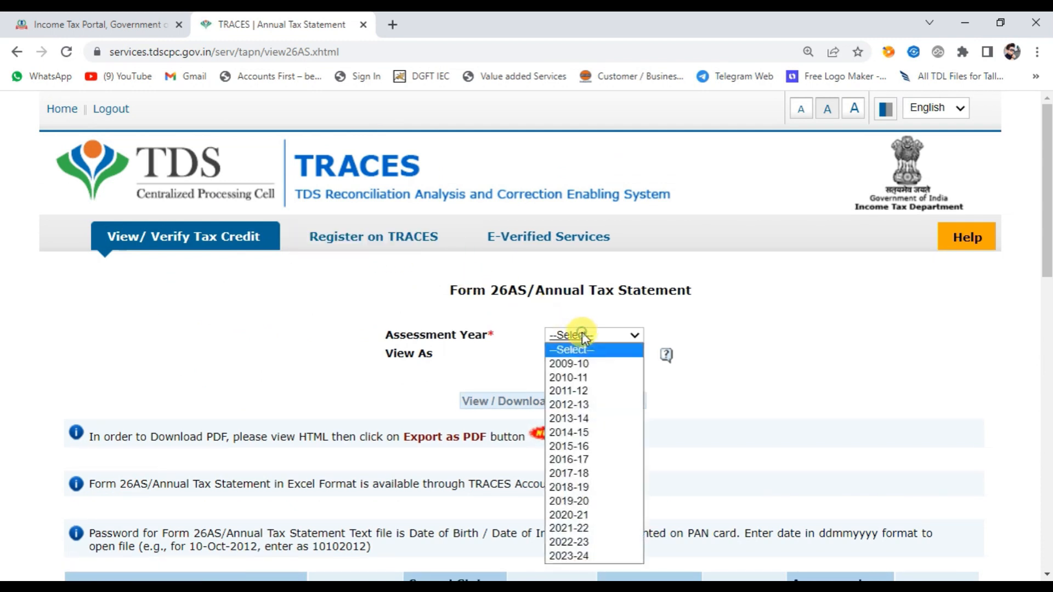
left_click(585, 542)
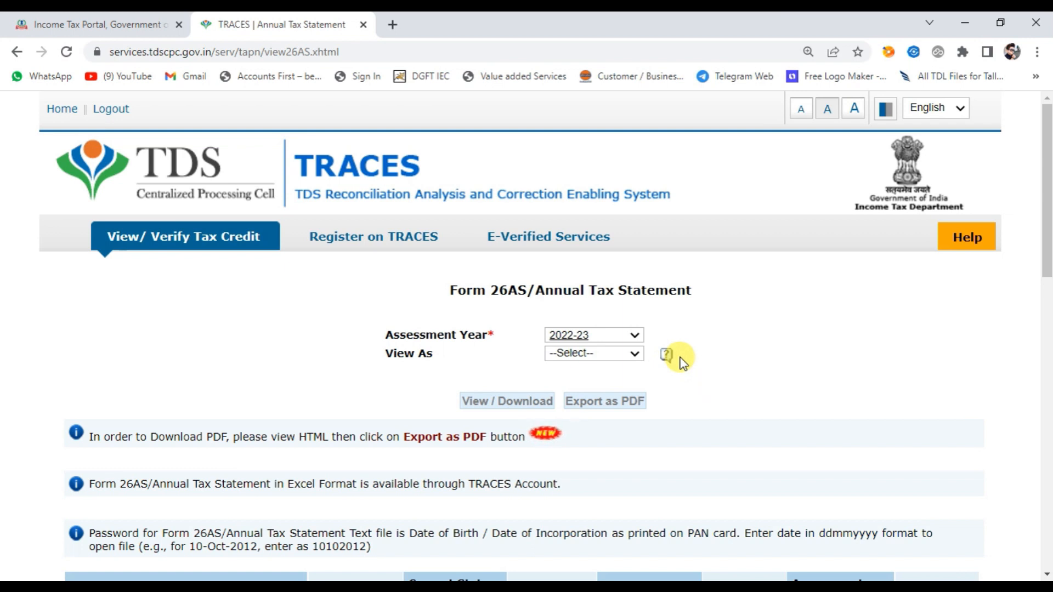
left_click(590, 356)
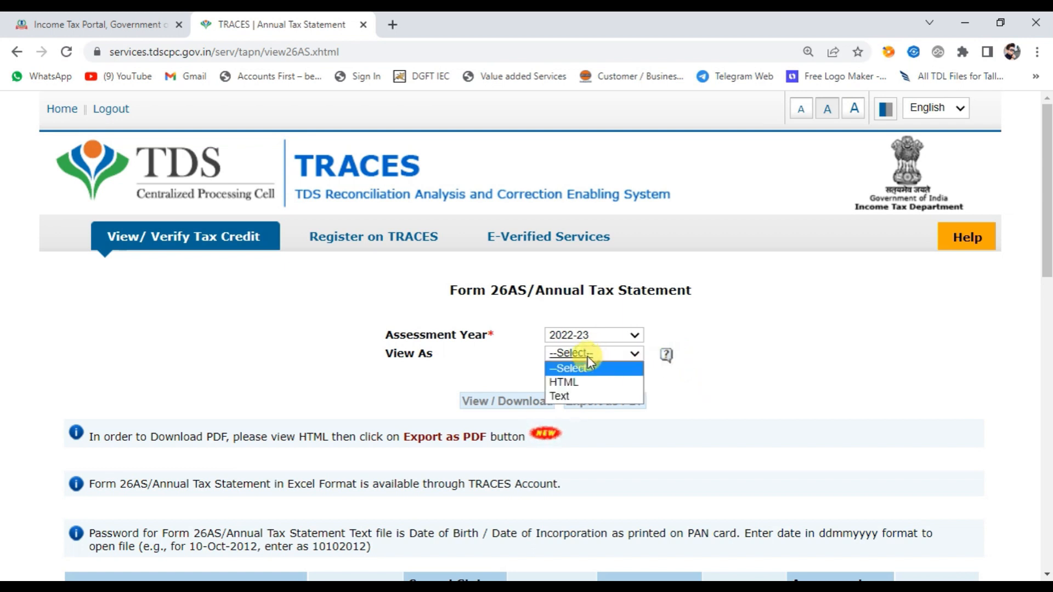
left_click(578, 397)
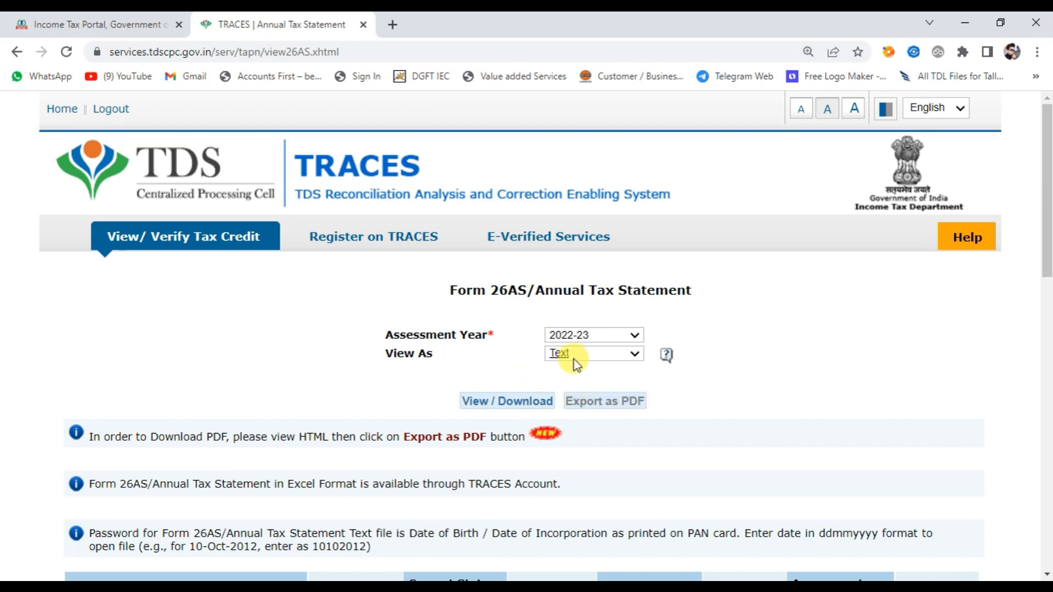
left_click(521, 404)
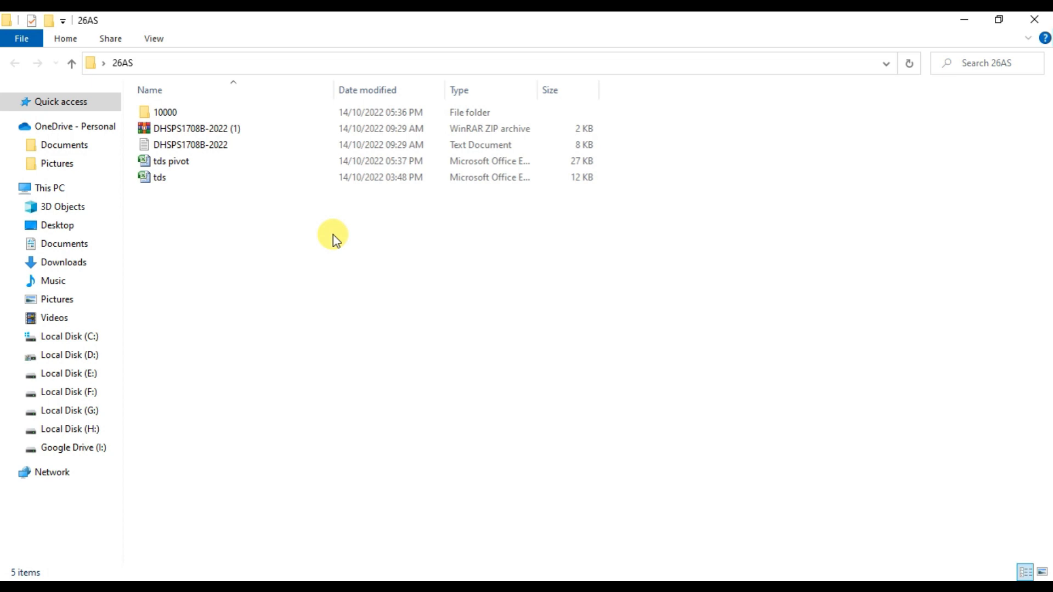
Open the tds workbook in Excel, examine its deductor, section, date, amount and tax column headings, and close it.
double_click(159, 177)
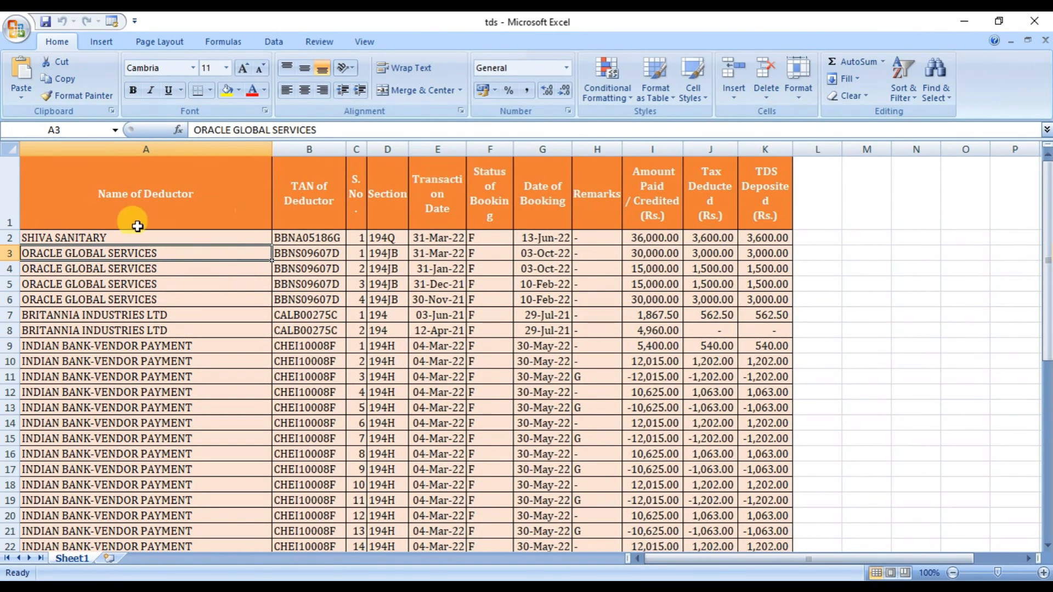
left_click(142, 209)
left_click(319, 212)
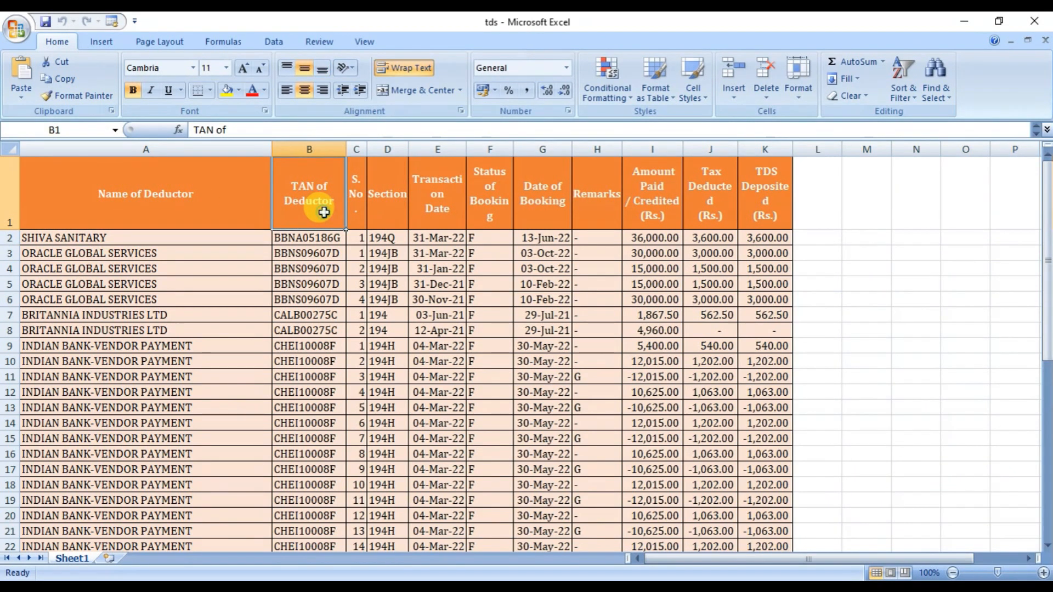
left_click(437, 202)
left_click(390, 197)
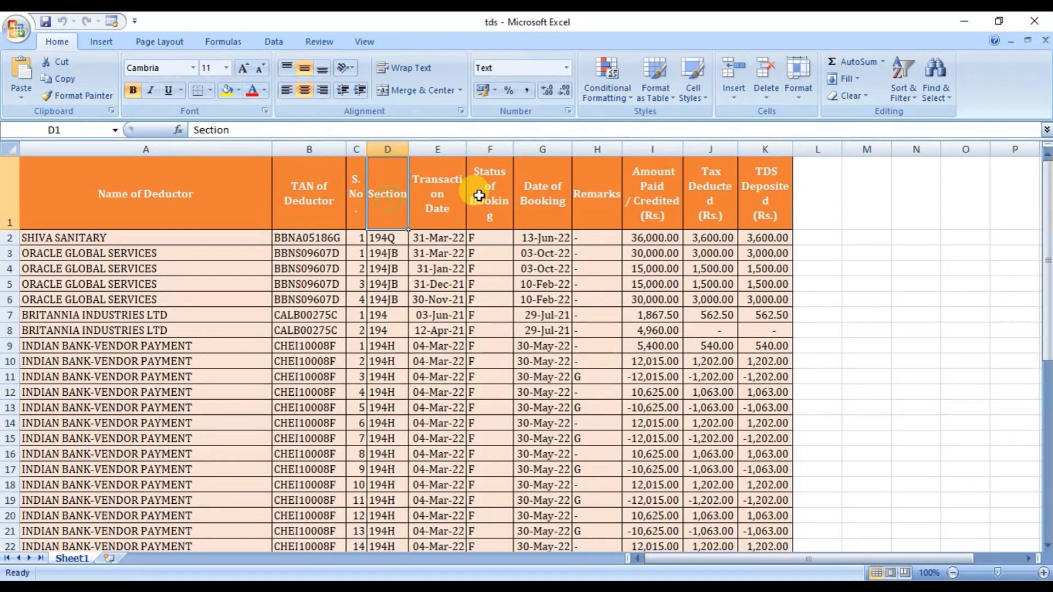
left_click(537, 197)
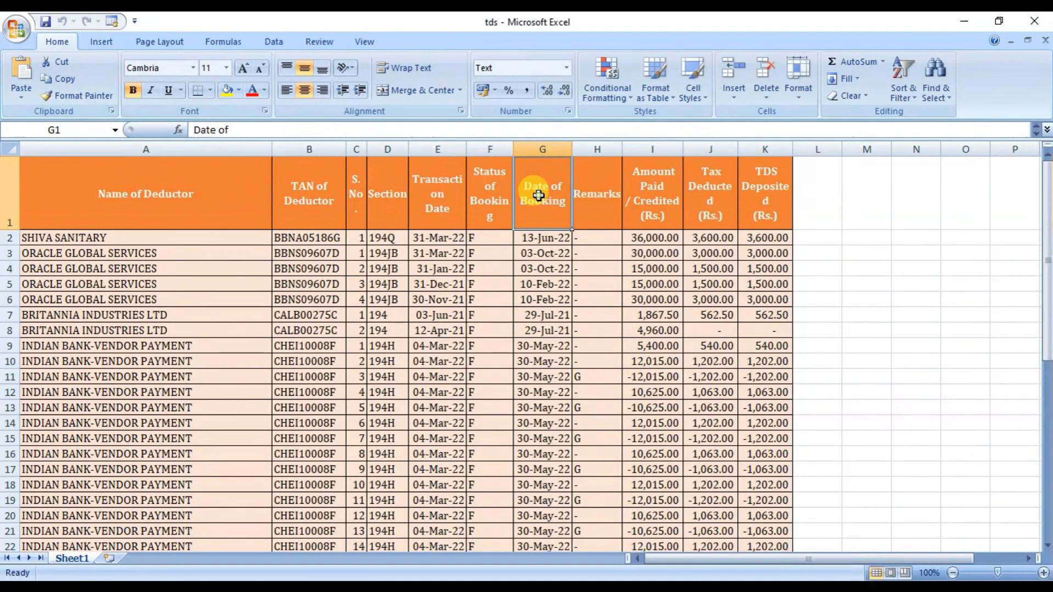
left_click(645, 196)
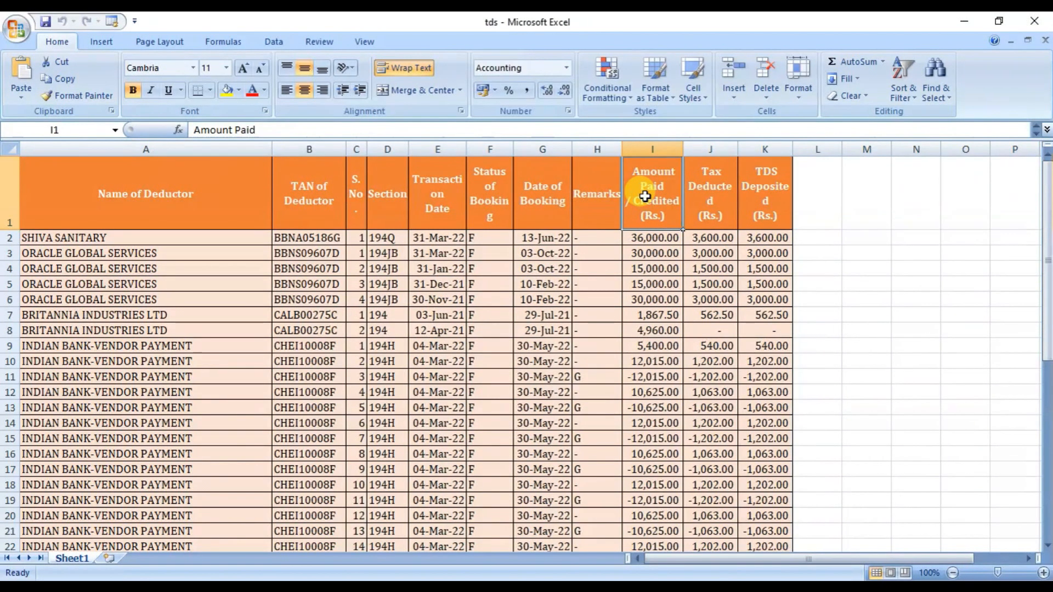
left_click(703, 195)
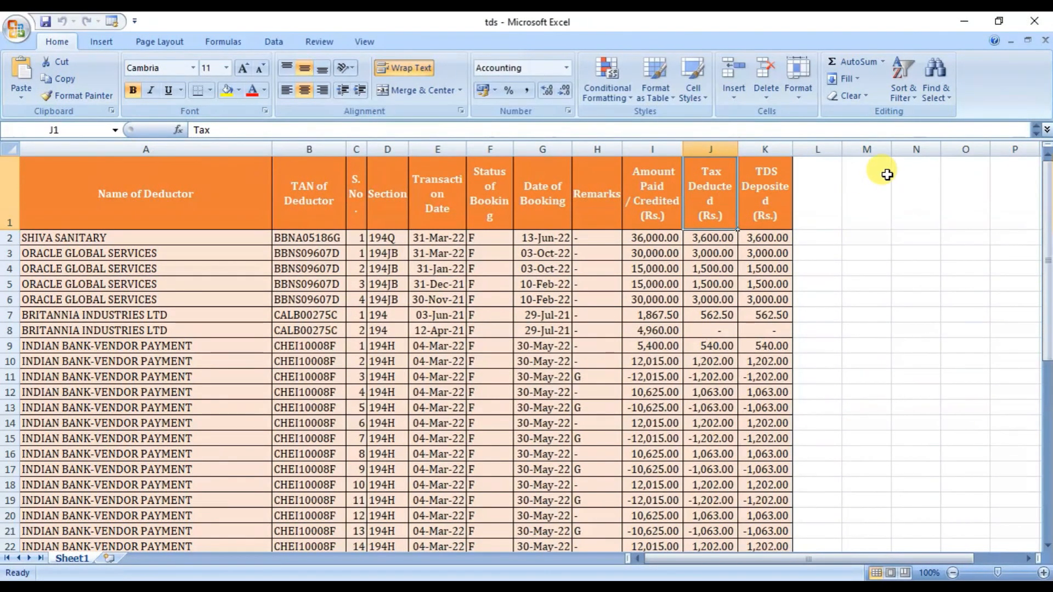
left_click(1036, 21)
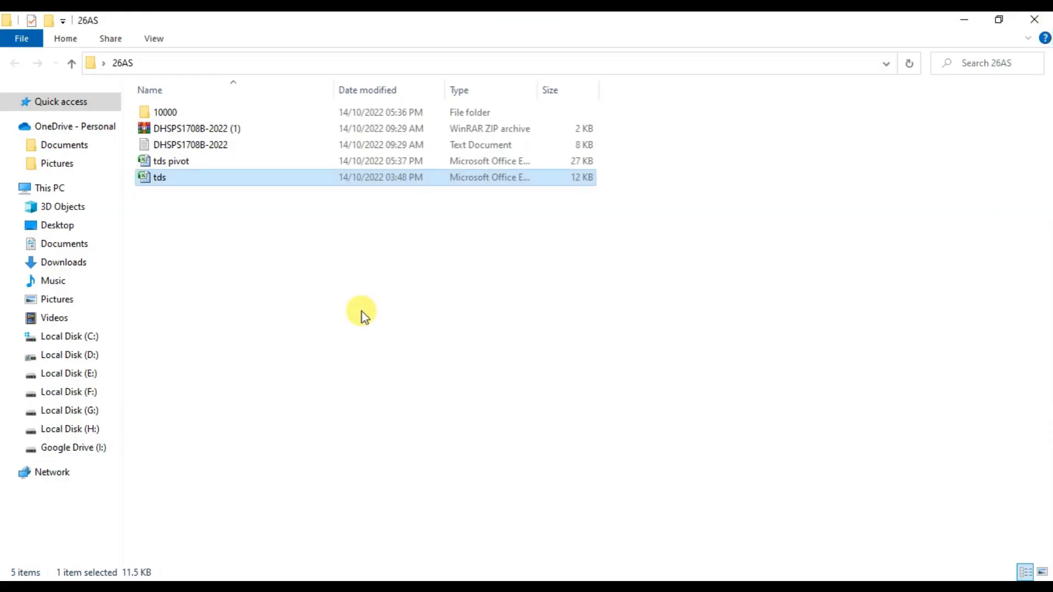
Open the tds pivot workbook, review its deductor-wise summary of amounts and tax, and close it.
double_click(186, 165)
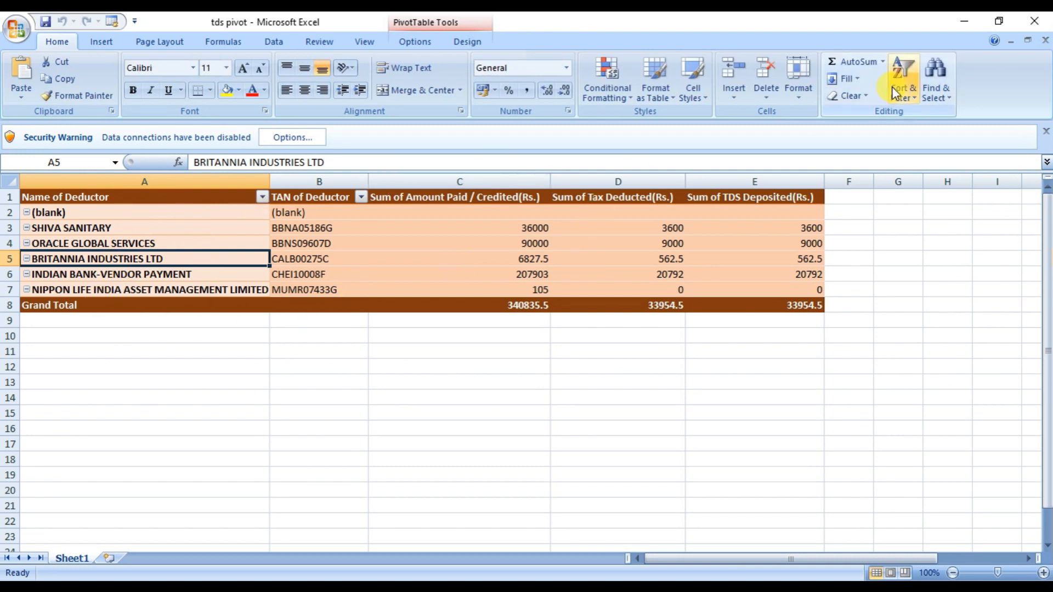
left_click(1034, 21)
left_click(1034, 21)
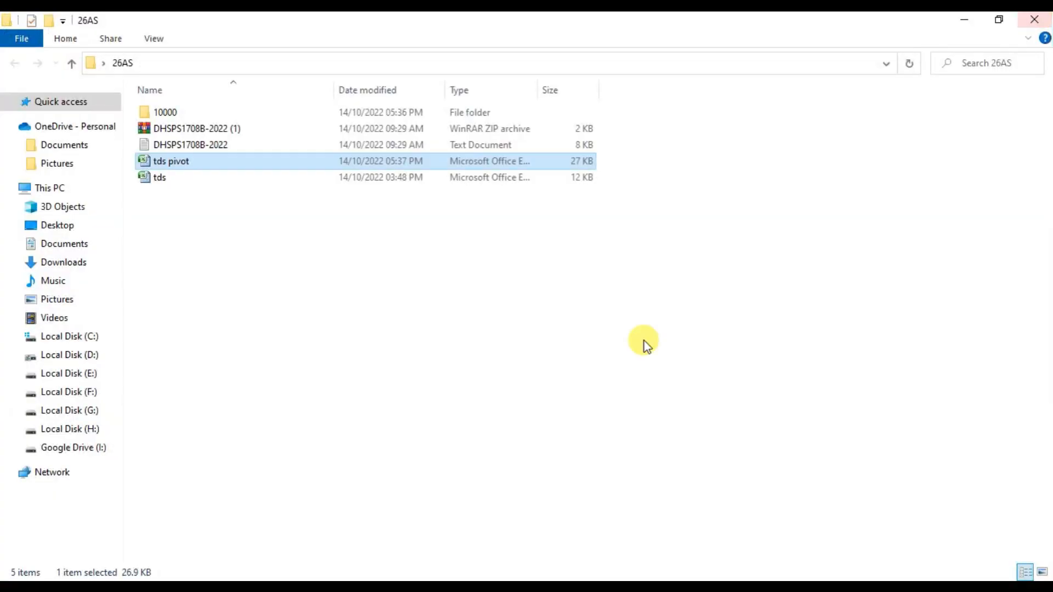
left_click(620, 363)
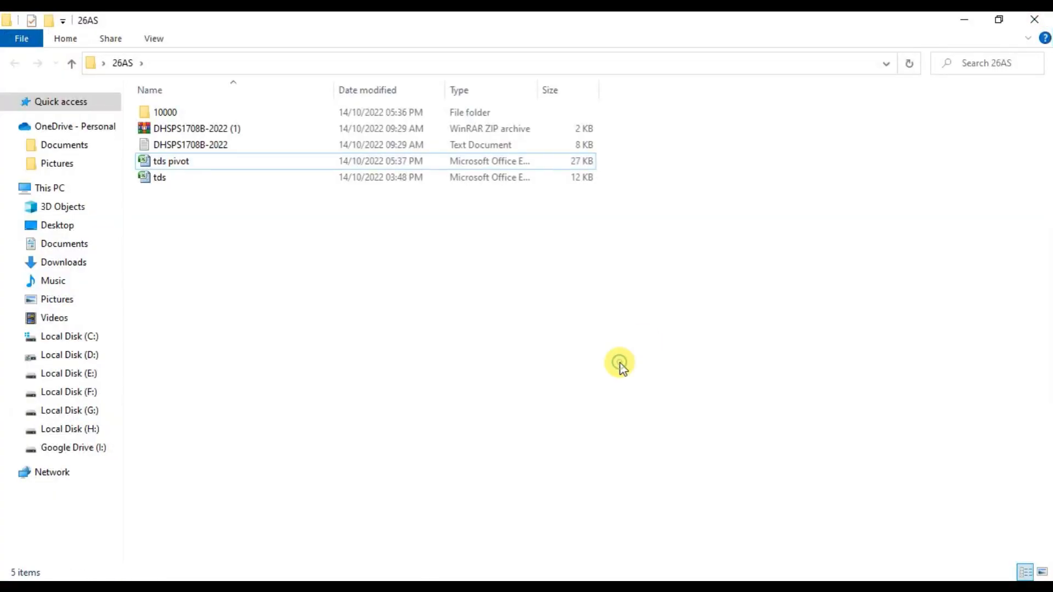
Open the TDS ADDON folder from the desktop and copy its full folder path.
left_click(966, 23)
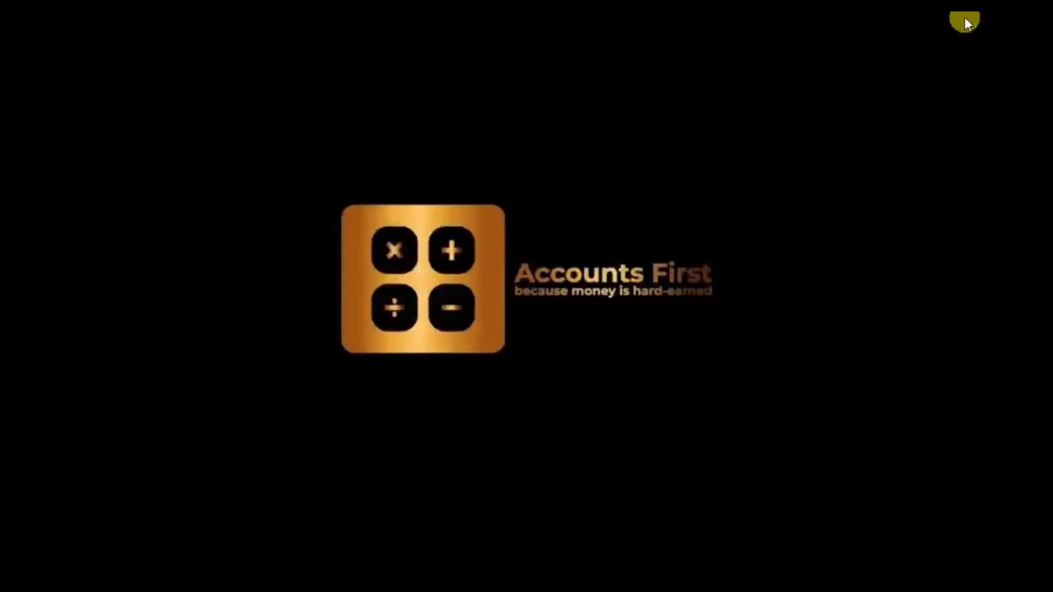
double_click(611, 107)
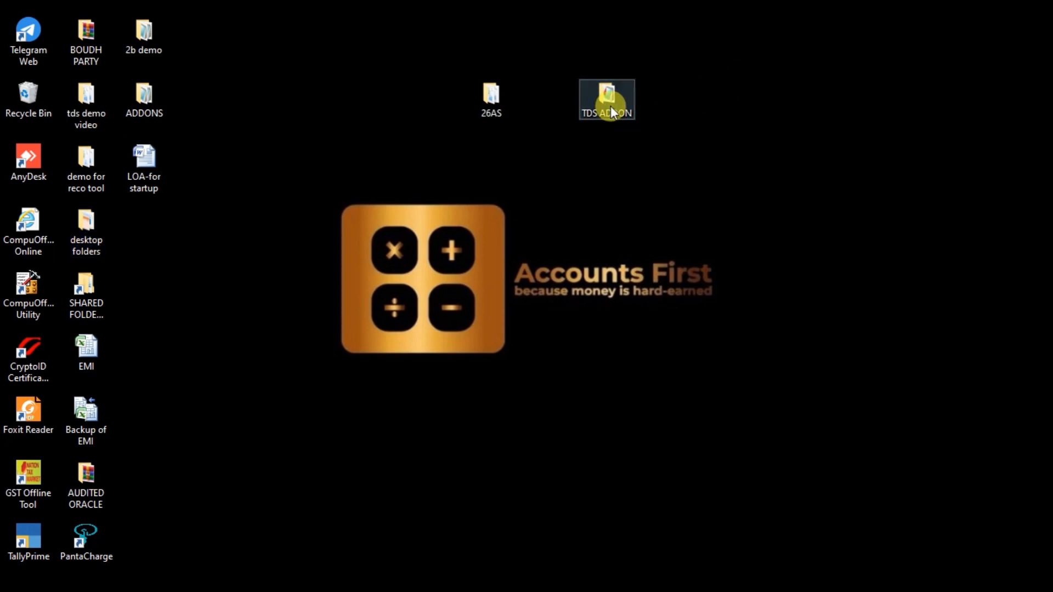
left_click(959, 42)
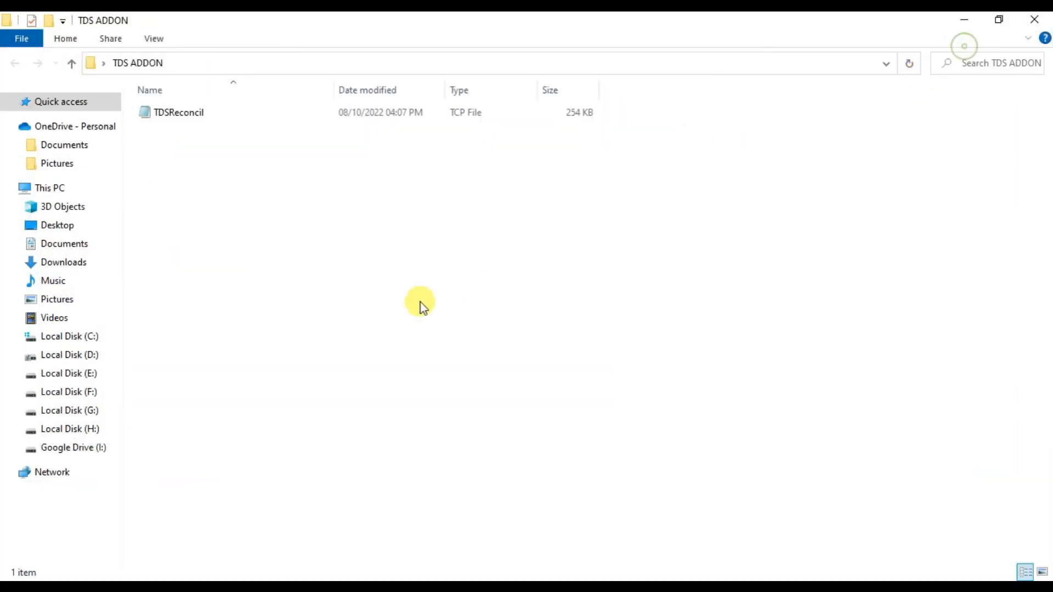
key("alt+d")
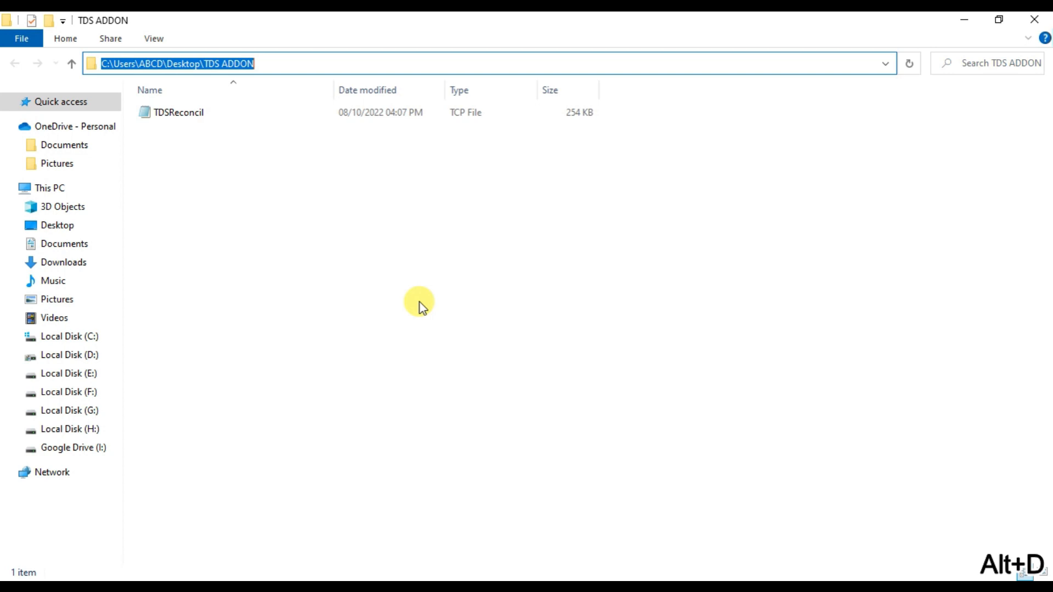
key("ctrl+c")
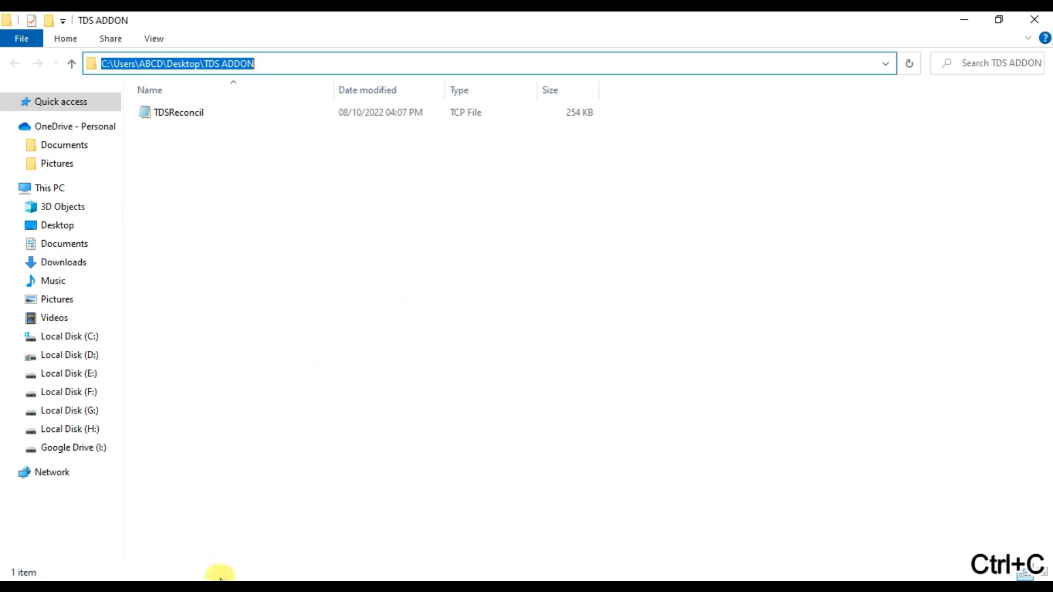
Switch to TallyPrime and open the local TDL configuration from TDL Management.
left_click(218, 587)
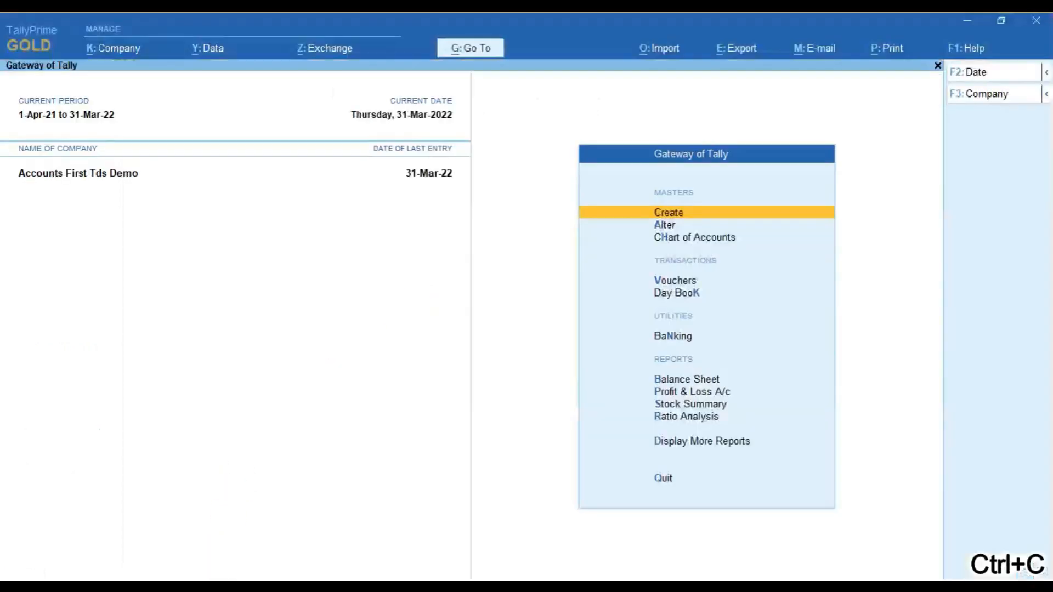
left_click(960, 52)
key("Up")
key("Up")
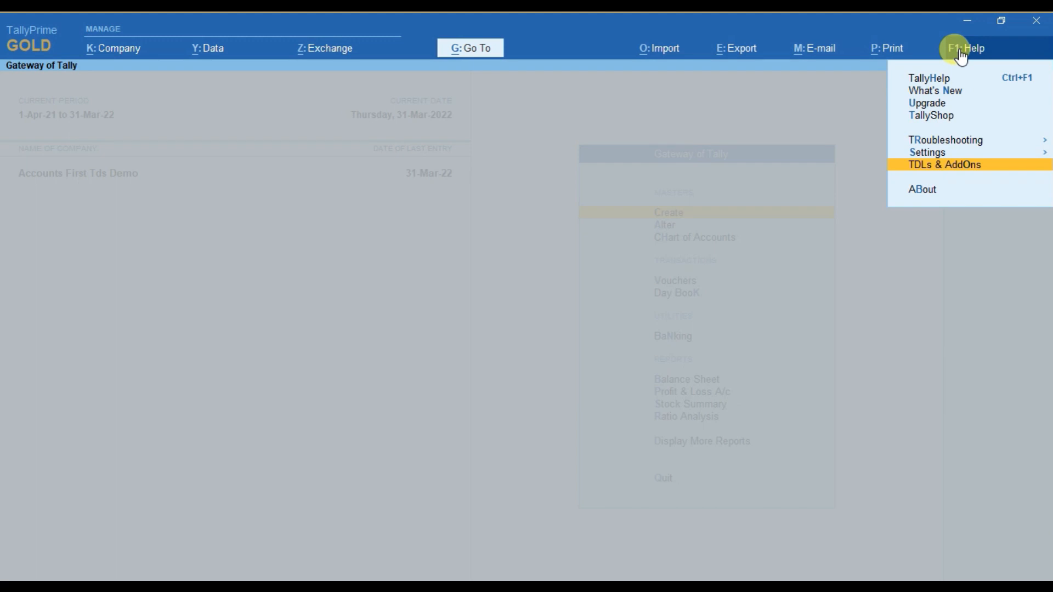
key("Return")
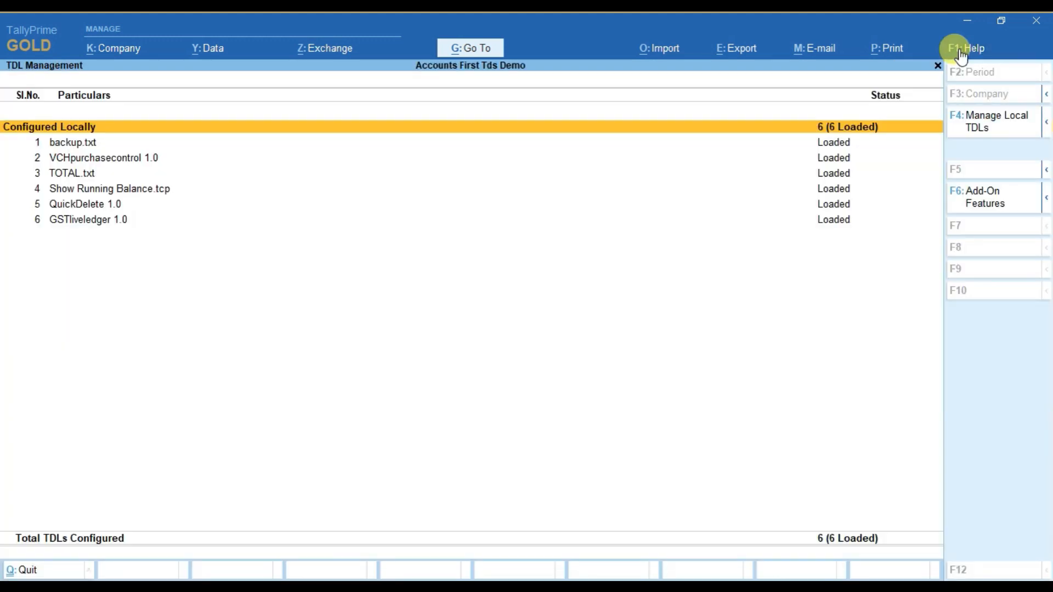
left_click(978, 127)
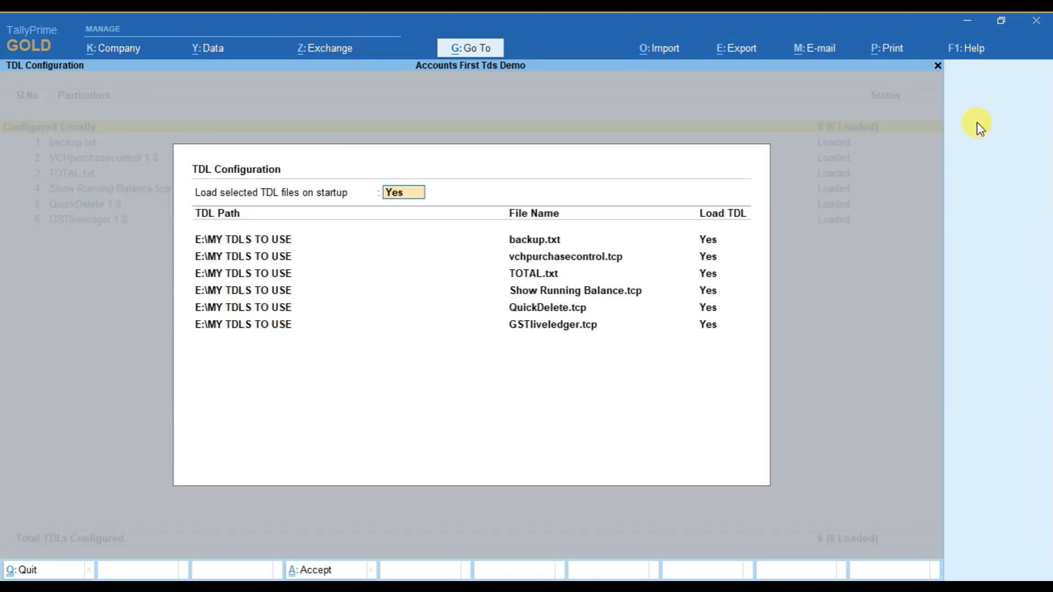
Add TDSReconcil.tcp from C:\Users\ABCD\Desktop\TDS ADDON to the TDL list with loading set to Yes, and accept the configuration.
left_click(714, 329)
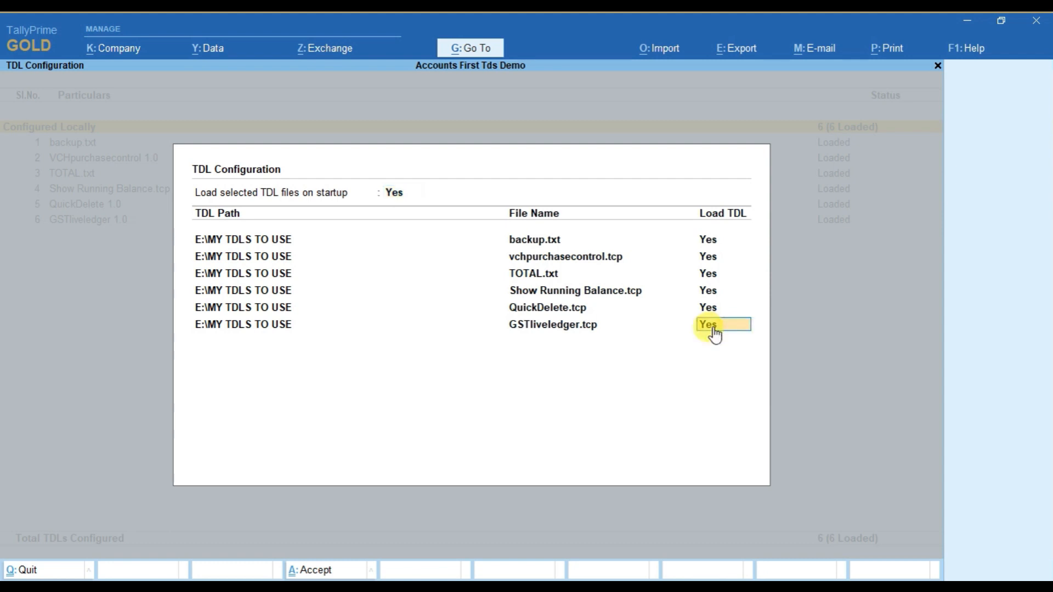
key("Return")
key("Down")
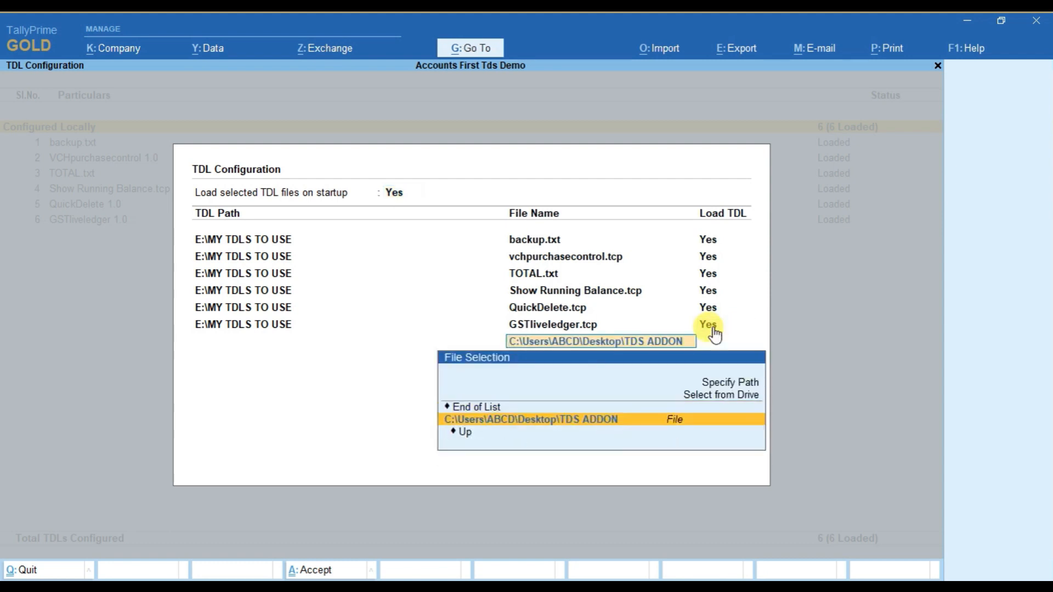
key("Down")
key("Down")
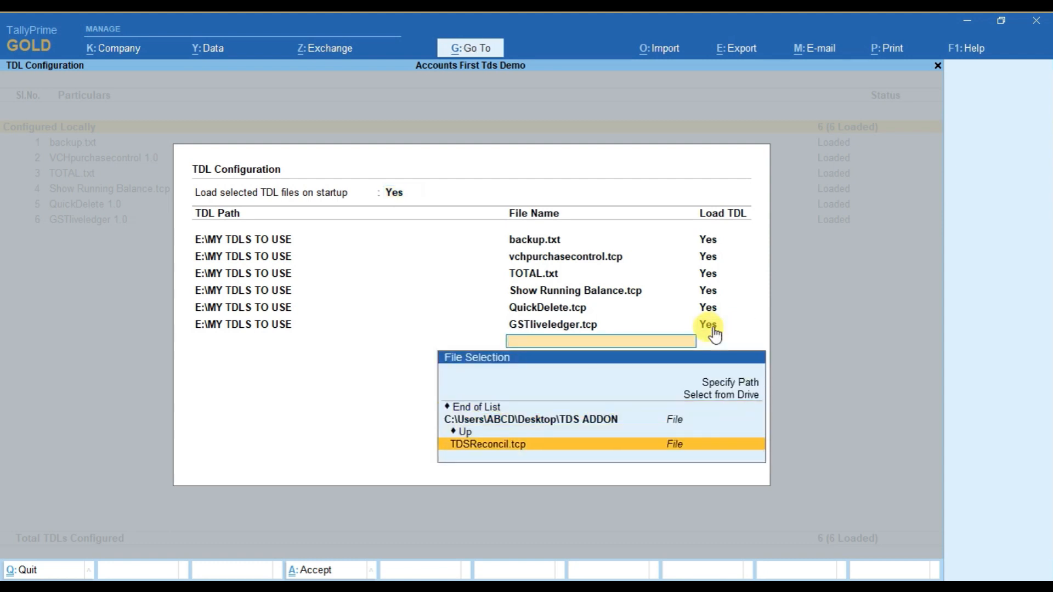
left_click(521, 455)
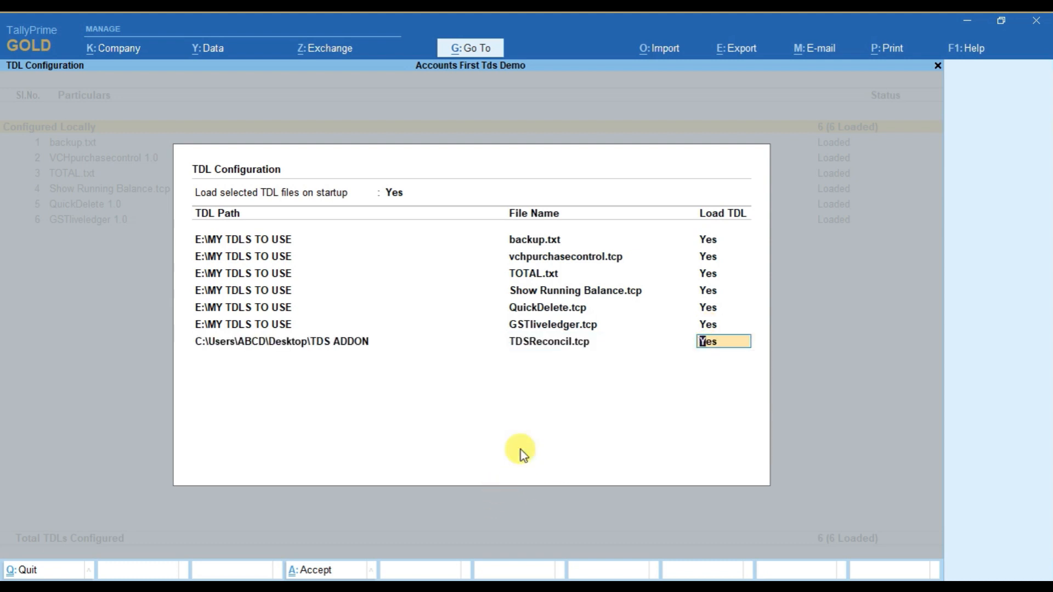
key("Return")
key("ctrl+a")
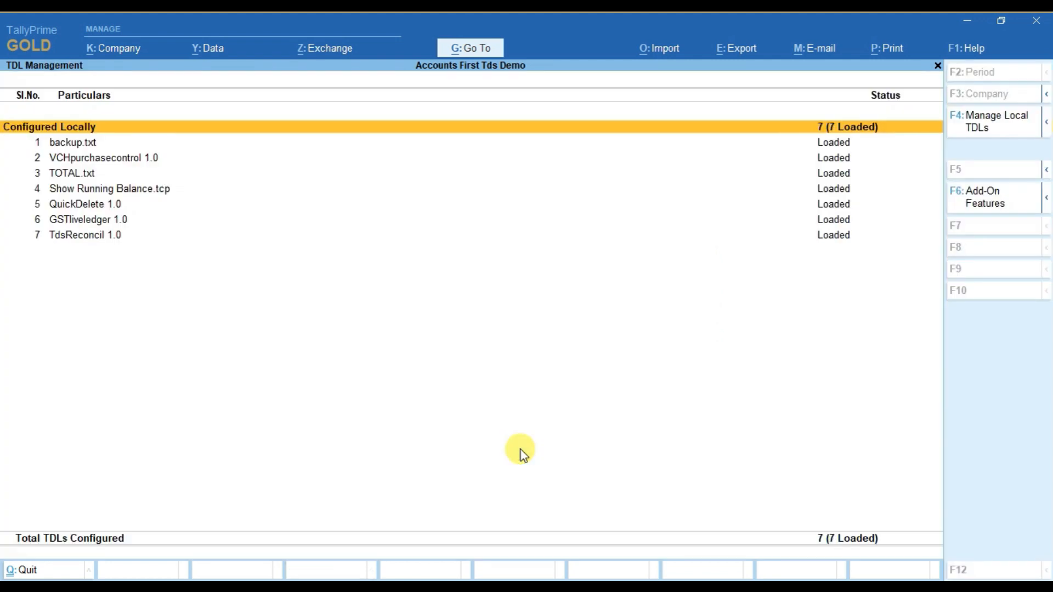
Check the TdsReconcil 1.0 entry in the TDL list, return to the Gateway of Tally and highlight TDS Reconcil.
key("Down")
key("Down")
key("Down")
key("Down")
key("Down")
key("Down")
key("Down")
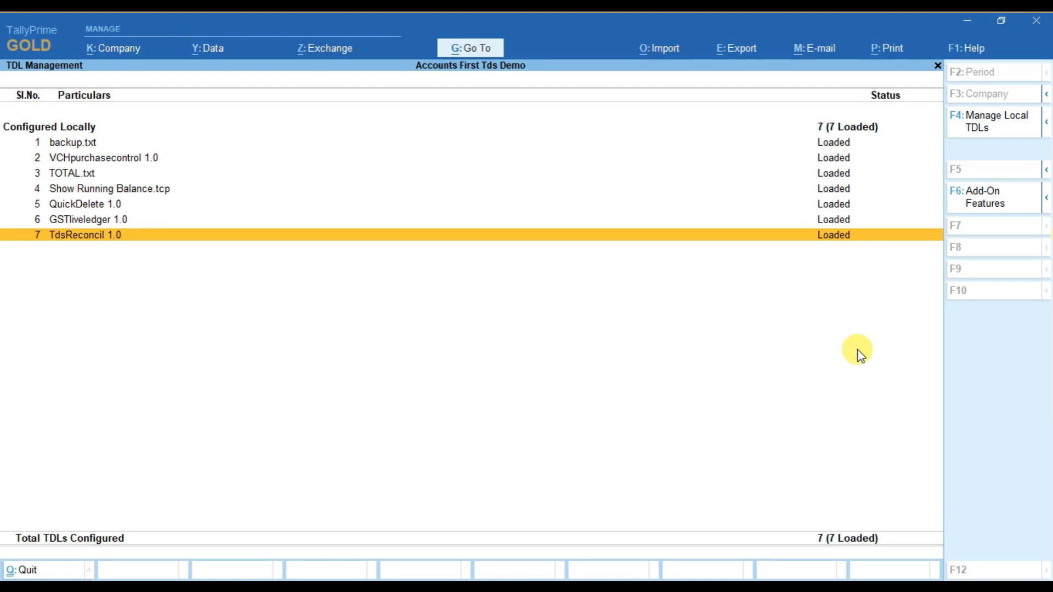
key("Escape")
key("Up")
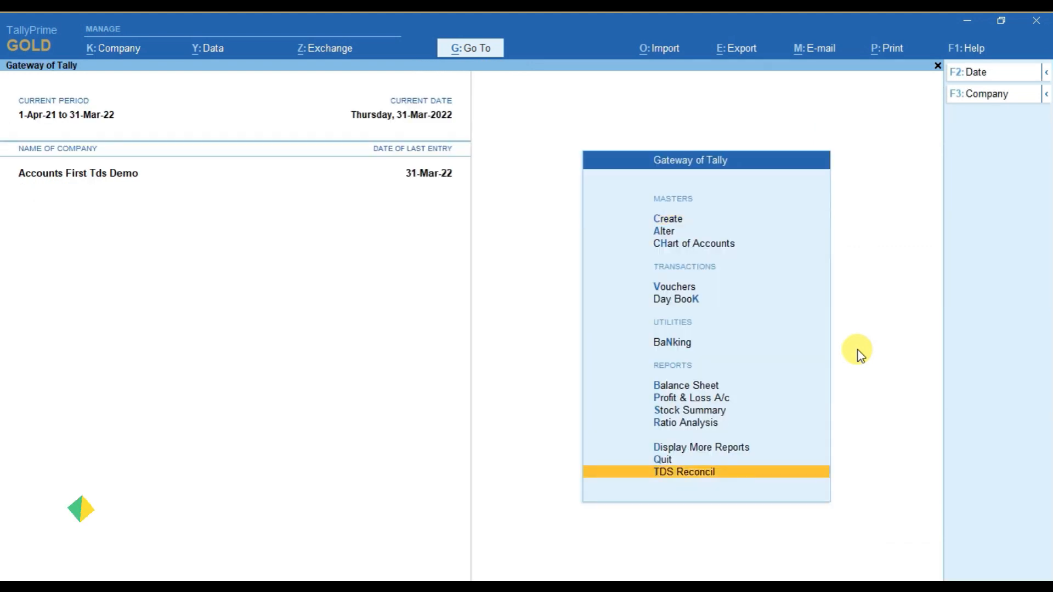
Look over the options in the TDS Reconcil menu and return to the Gateway of Tally.
left_click(703, 482)
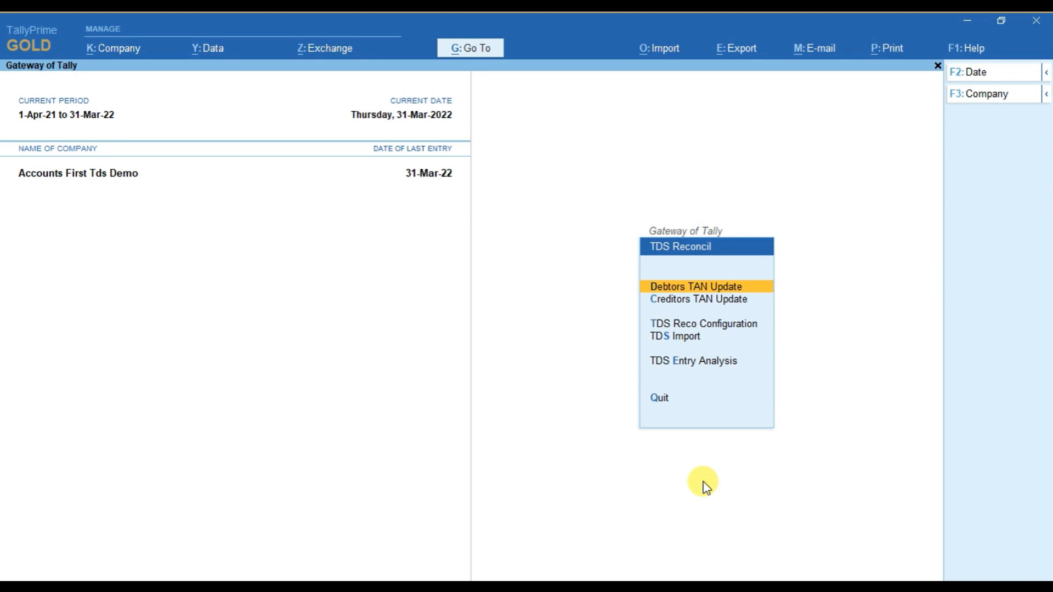
key("Escape")
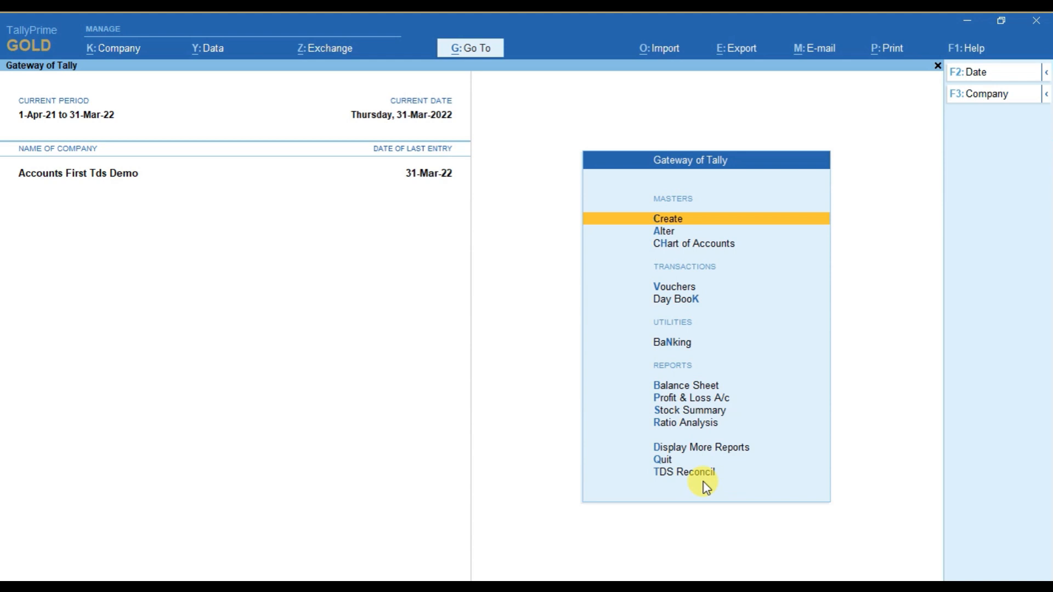
Check the Party TAN No field in the Oracle Global Services ledger alteration and return to the Gateway of Tally.
key("Down")
key("Return")
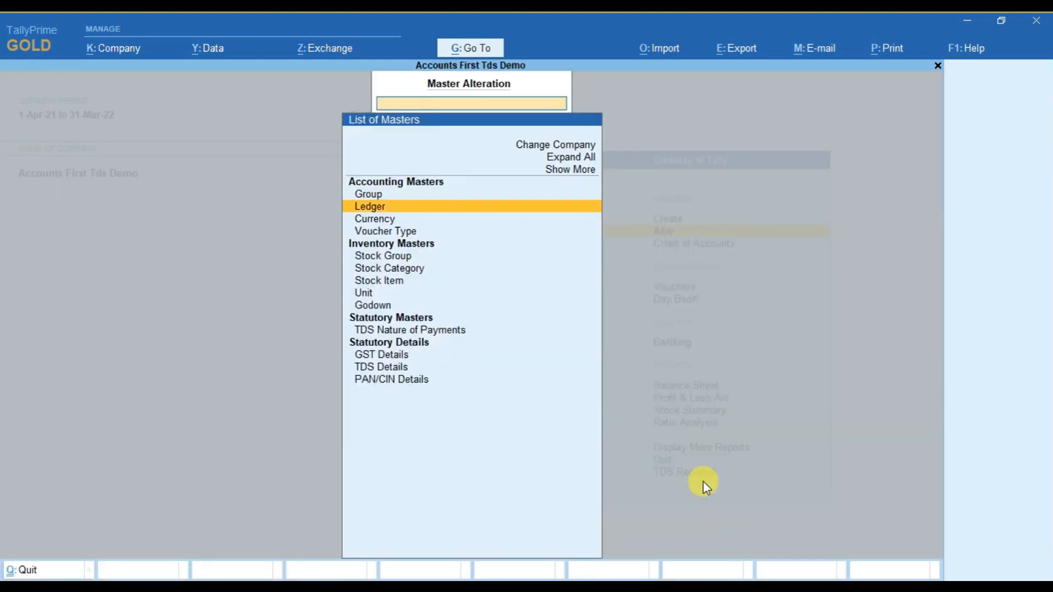
key("Return")
key("Down")
key("Down")
key("Down")
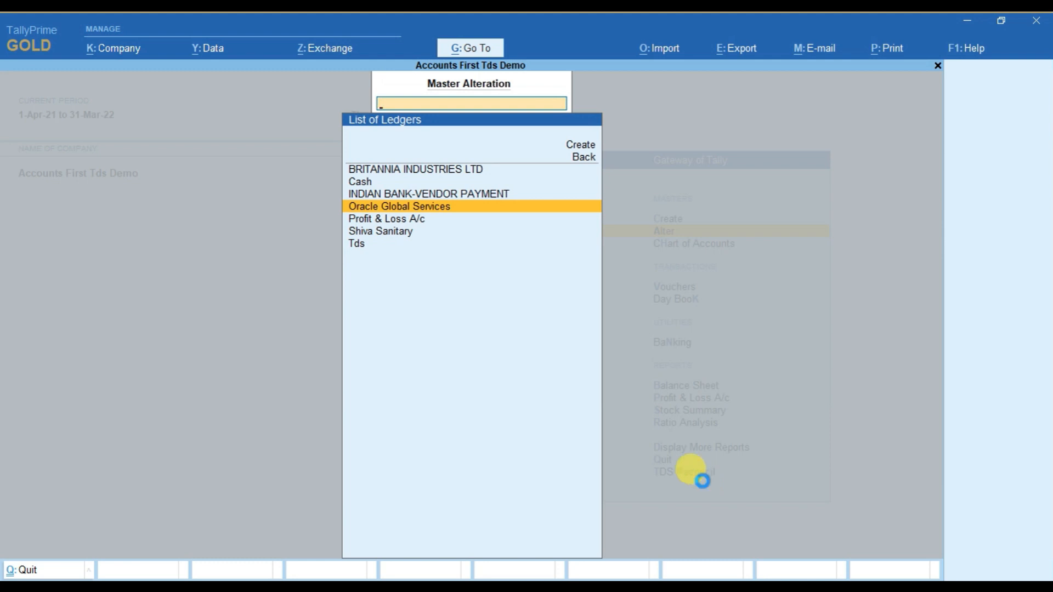
key("Return")
key("Return")
key("Return")
key("Return")
key("Return")
key("Return")
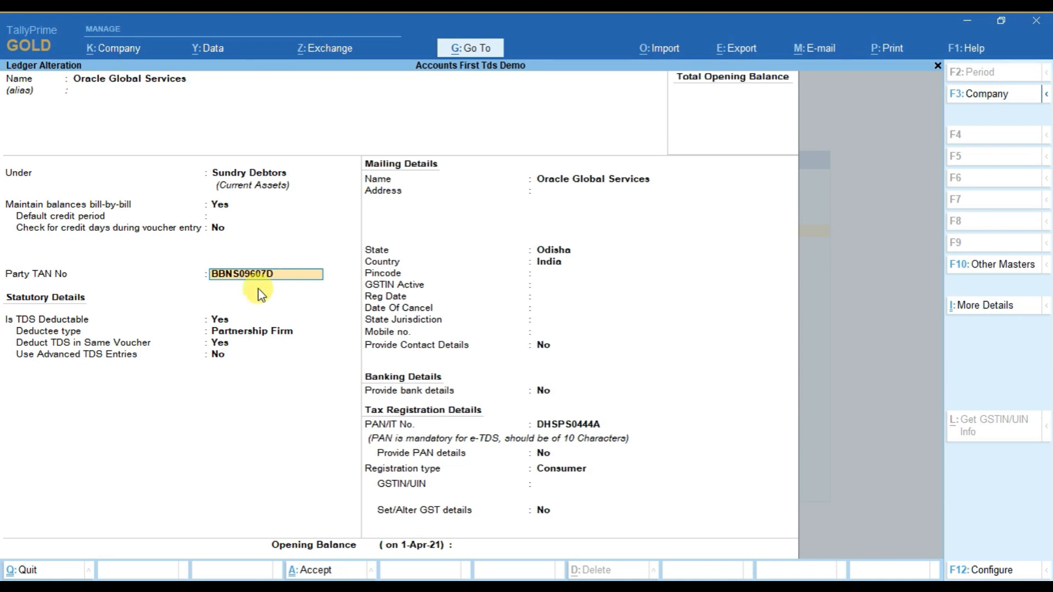
key("Escape")
key("Escape")
Review the debtors' TAN entries in the TDS Reconcil Debtors TAN Update list and accept it.
key("Up")
key("Up")
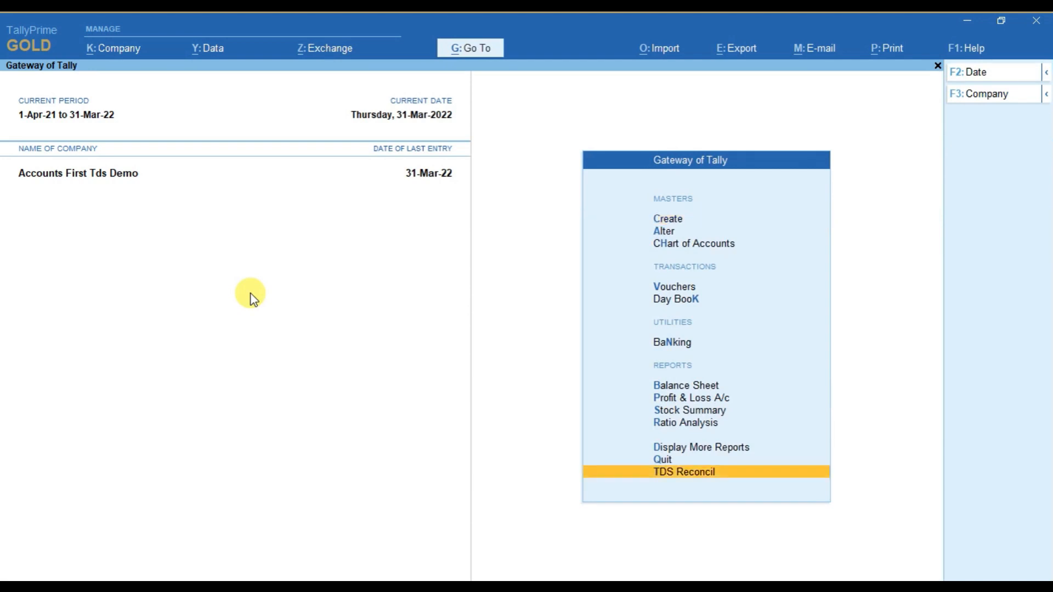
key("Return")
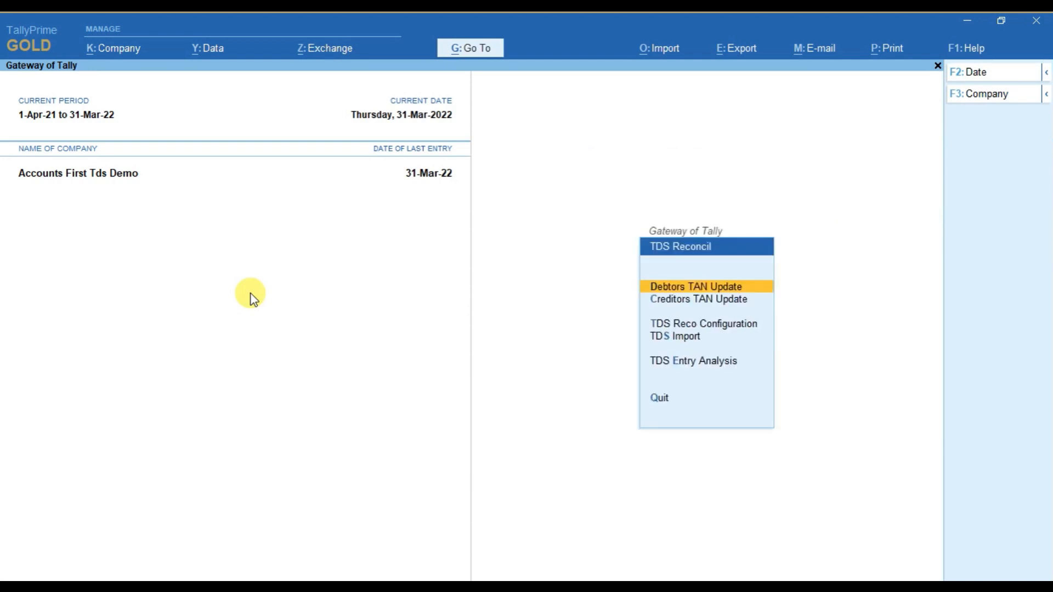
key("Down")
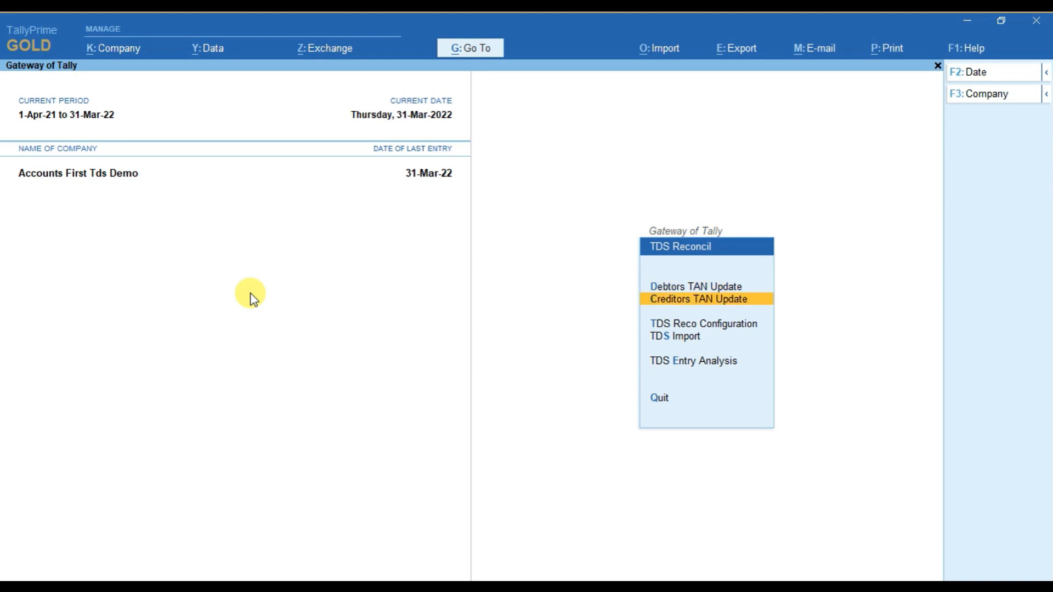
key("Up")
key("Down")
key("Up")
key("Down")
key("Up")
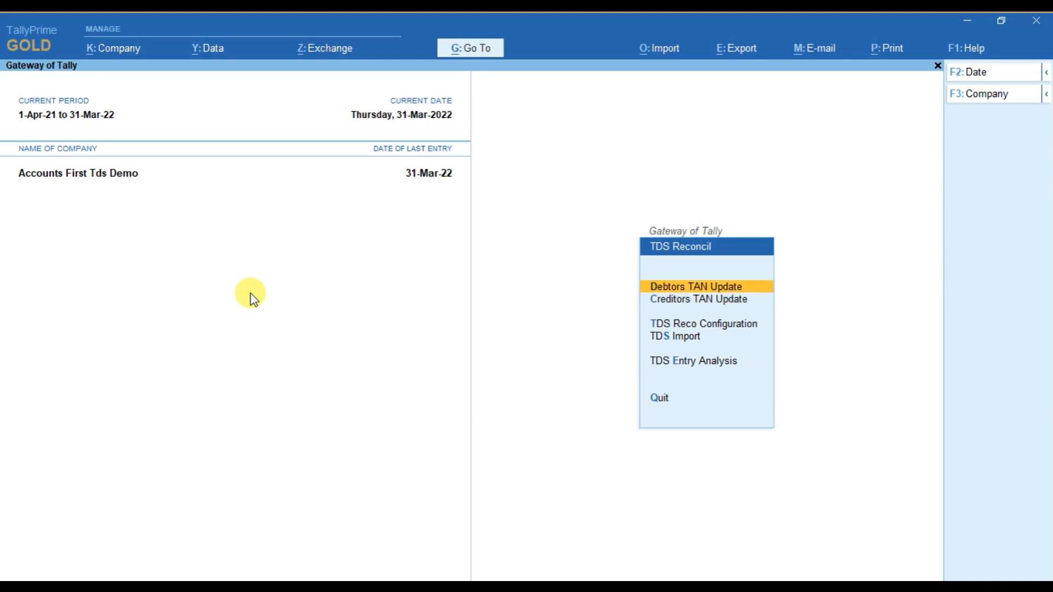
key("Return")
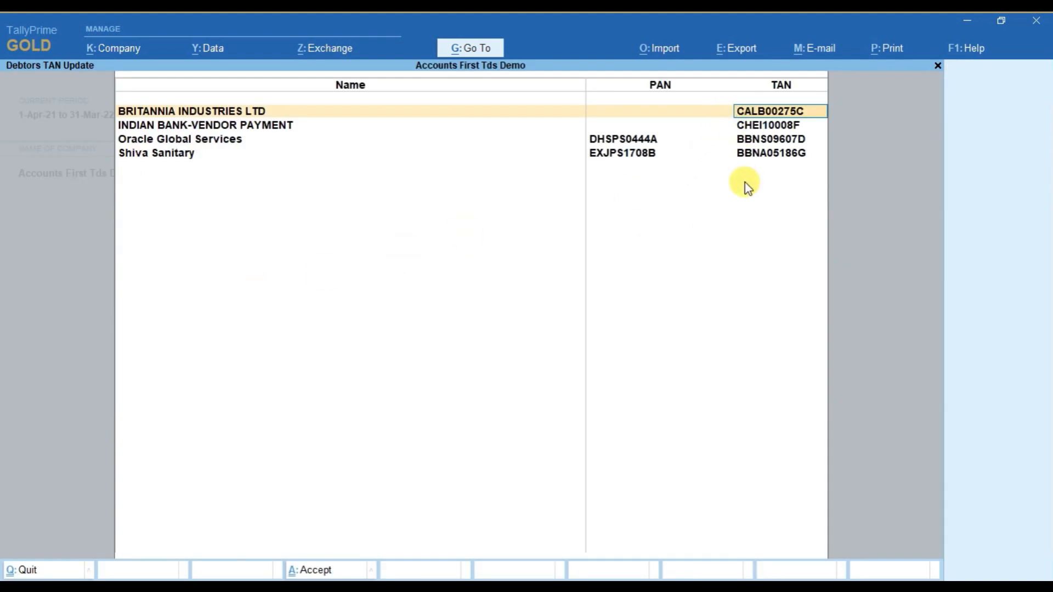
key("Down")
key("Down")
key("Down")
key("Return")
key("Return")
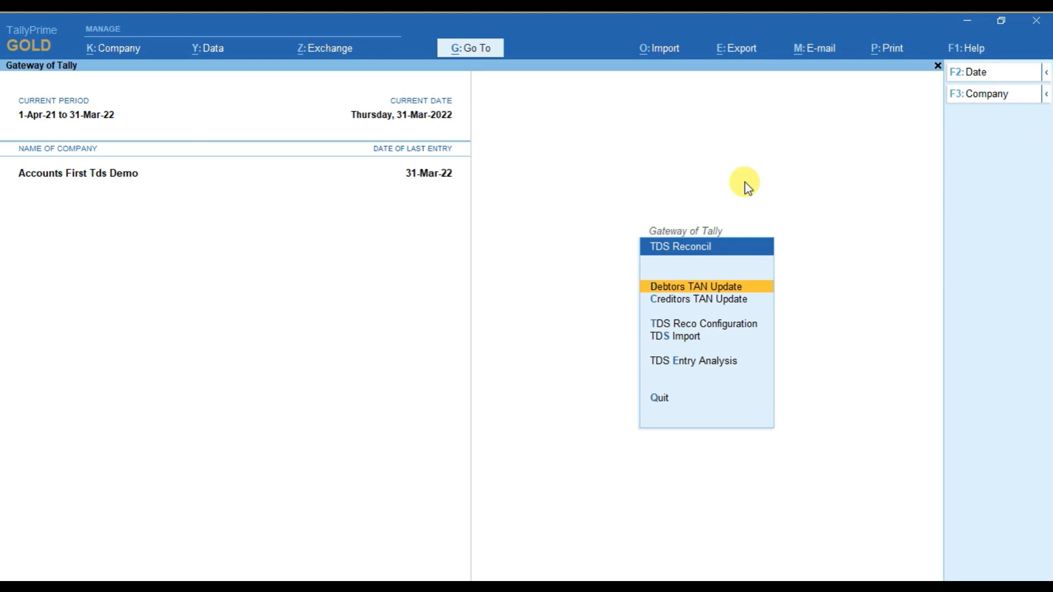
Open the TDS Reco Configuration from the TDS Reconcil menu.
key("Down")
key("Down")
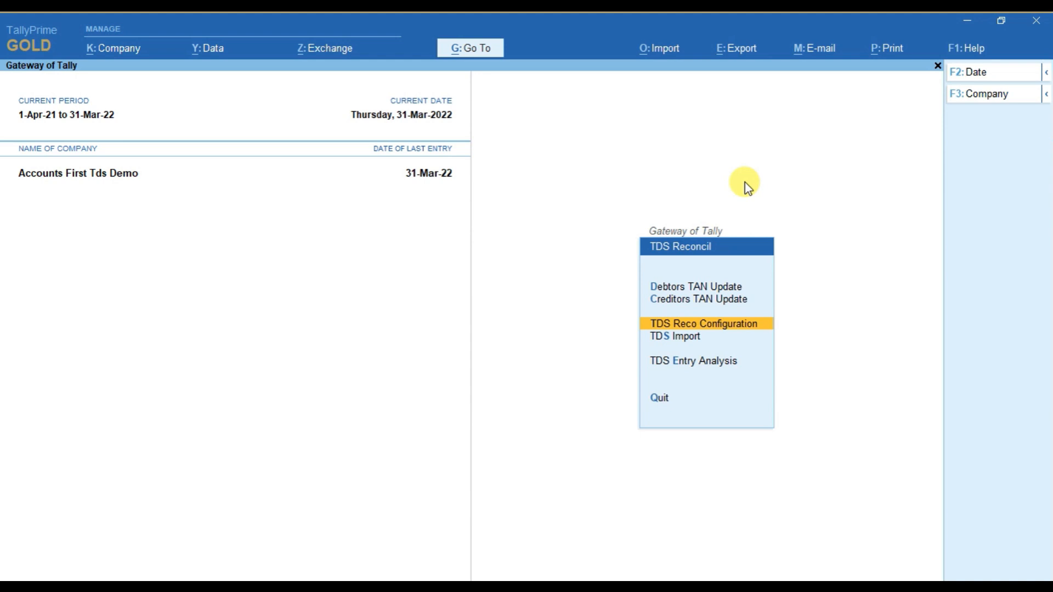
left_click(752, 329)
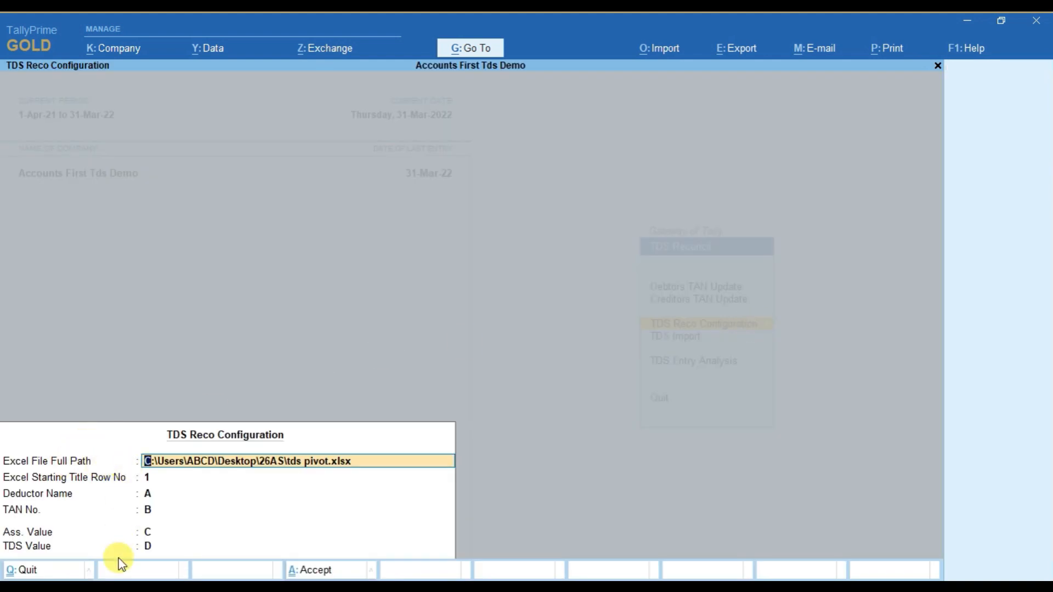
Switch to the 26AS folder in File Explorer and copy the full file path C:\Users\ABCD\Desktop\26AS\tds pivot.xlsx.
left_click(118, 586)
left_click(101, 553)
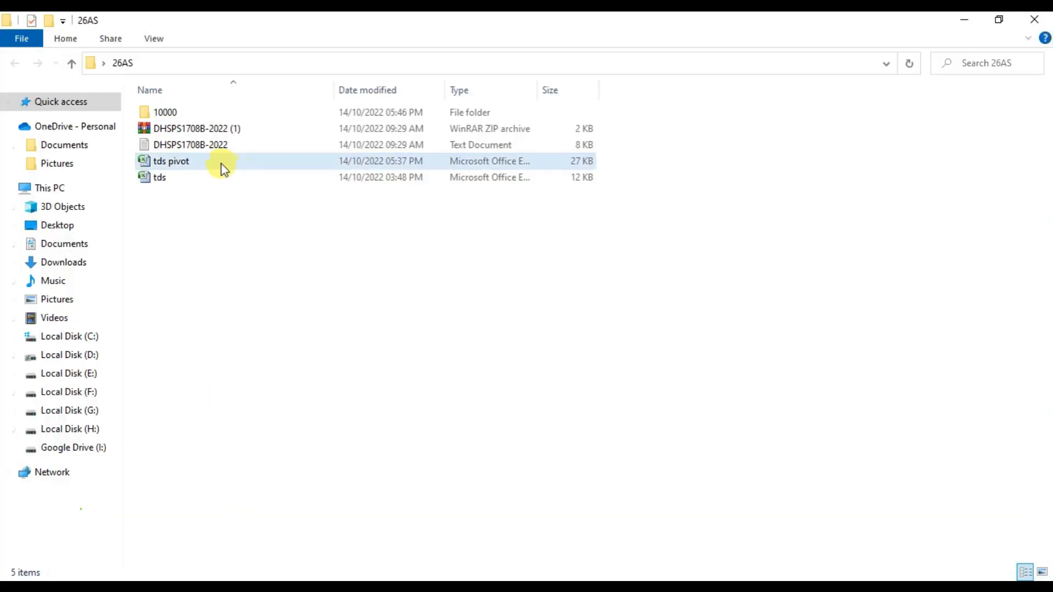
left_click(334, 66)
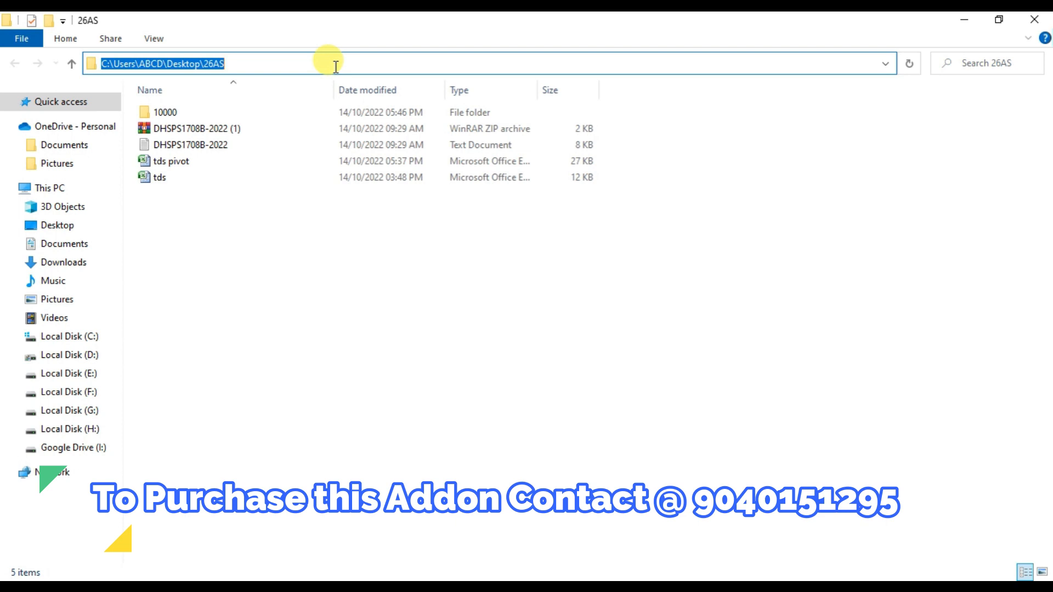
left_click(335, 66)
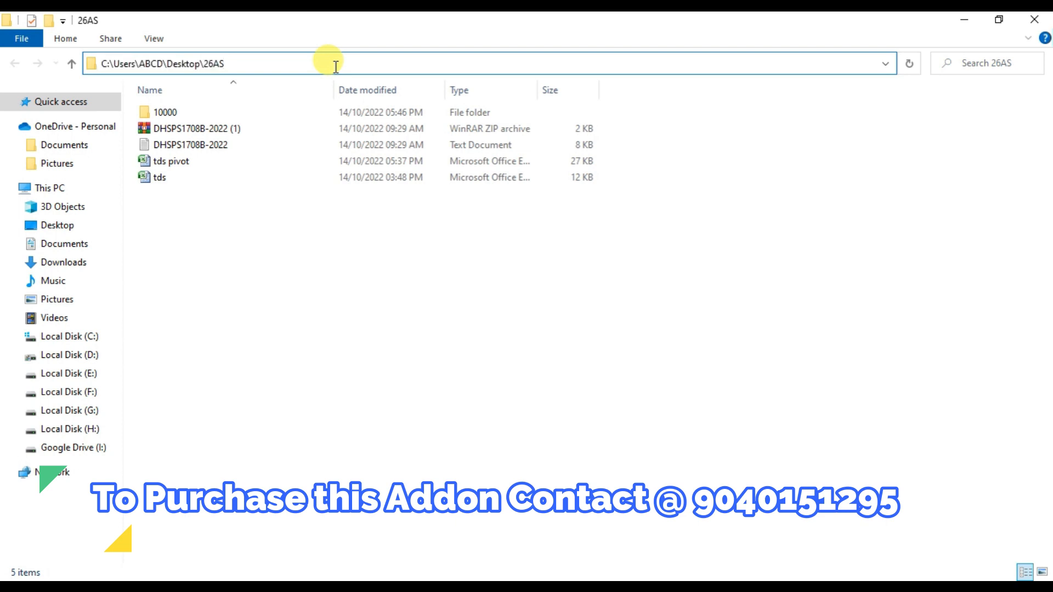
type("\\")
key("Down")
key("Down")
key("Down")
key("Down")
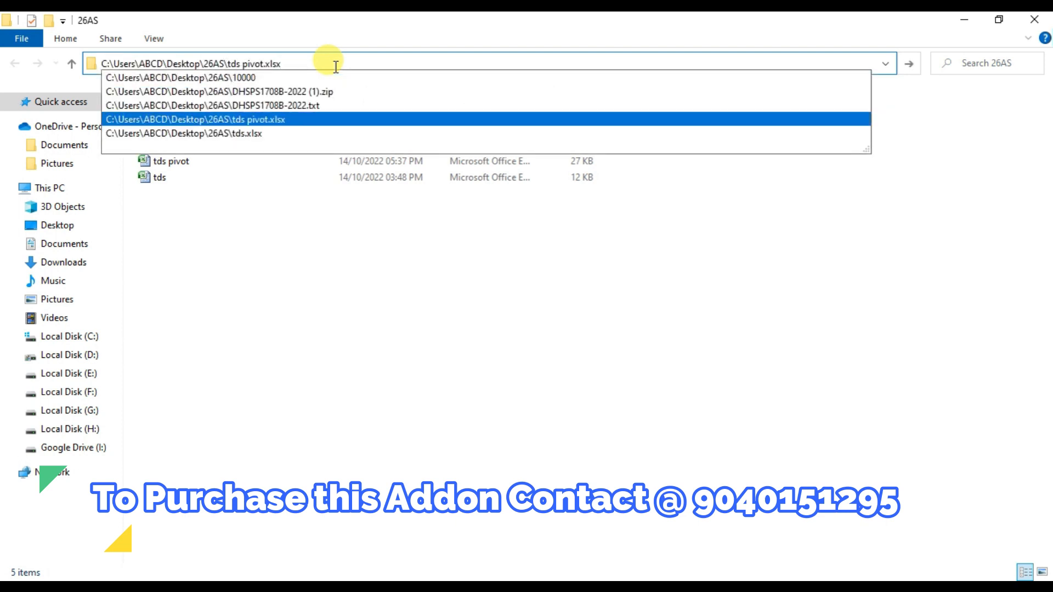
key("shift+Left")
key("shift+Left")
key("shift+Left")
key("shift+Left")
key("shift+Left")
key("shift+Left")
key("shift+Left")
key("shift+Left")
key("shift+Left")
key("shift+Left")
key("shift+Left")
key("shift+Left")
key("shift+Left")
key("shift+Left")
key("shift+Left")
key("shift+Left")
key("shift+Left")
key("shift+Left")
key("shift+Left")
key("shift+Left")
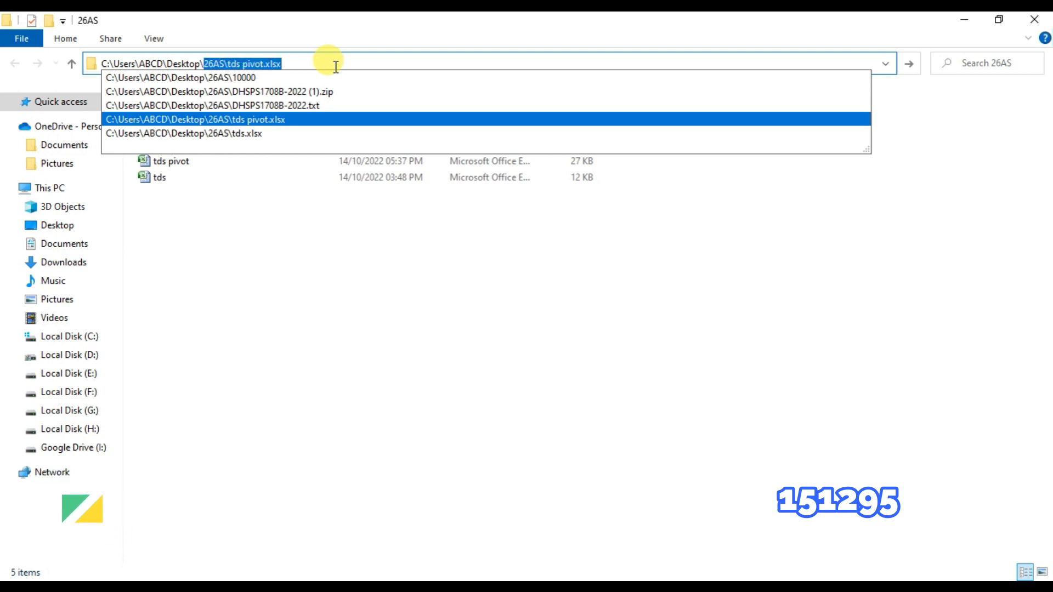
key("ctrl+c")
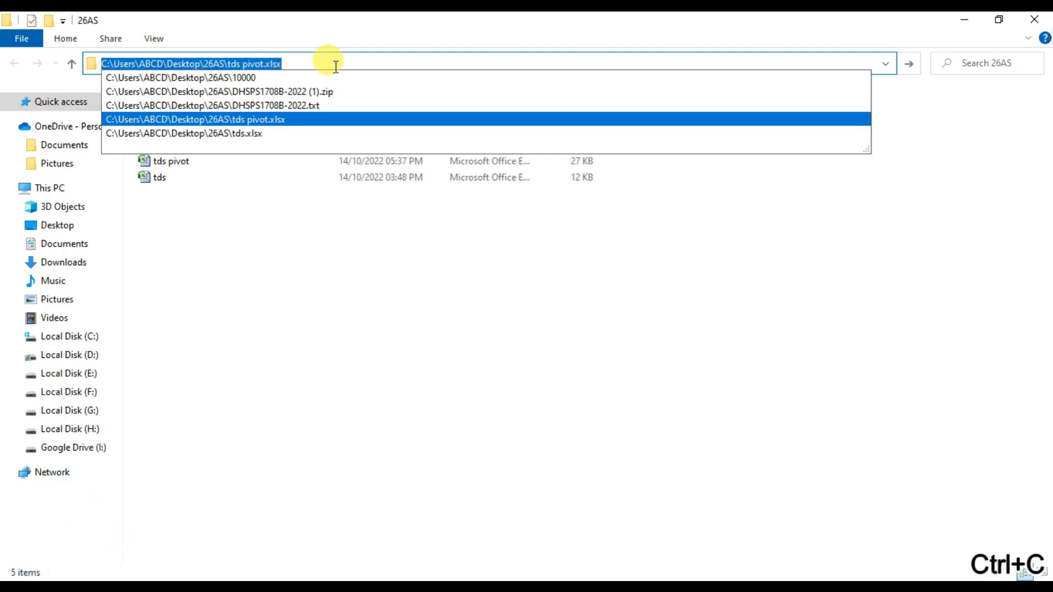
Switch back to TallyPrime and confirm C:\Users\ABCD\Desktop\26AS\tds pivot.xlsx as the Excel file full path.
left_click(233, 586)
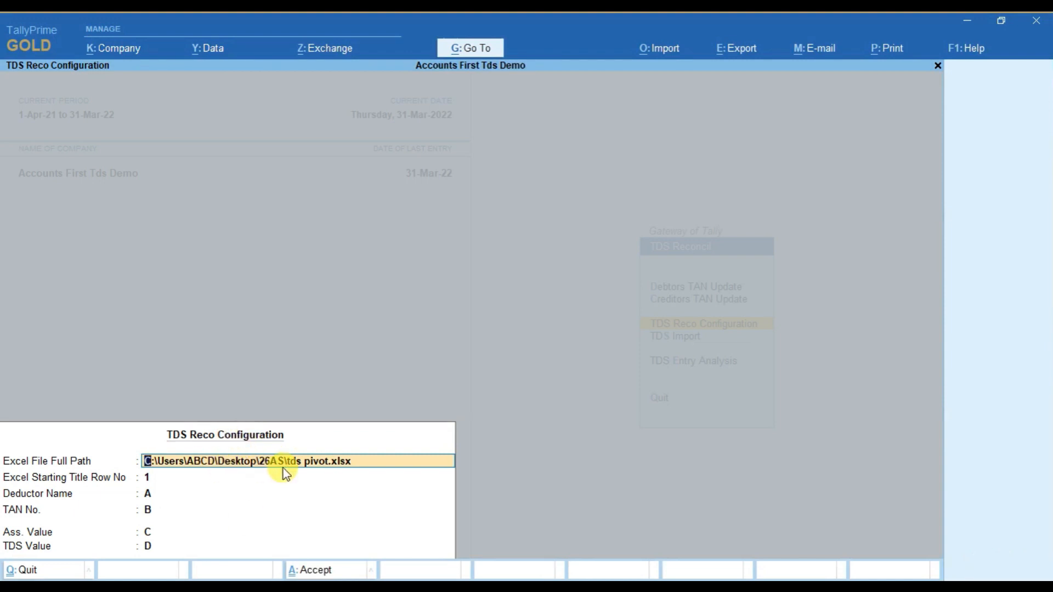
key("Return")
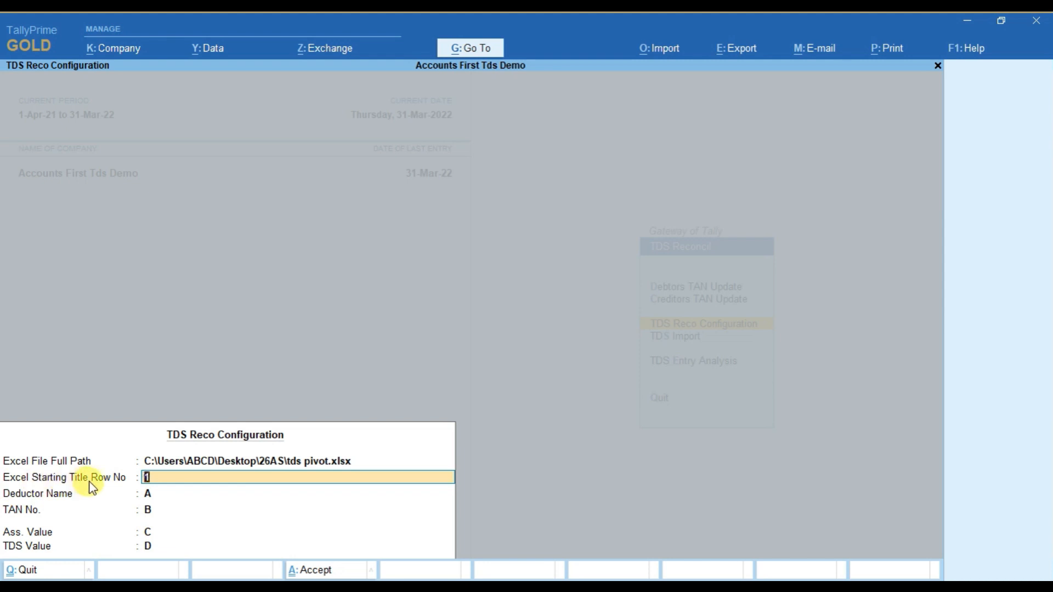
left_click(167, 482)
Open the tds pivot workbook from the 26AS folder in Excel and check its title row, deductor name and TAN columns.
left_click(131, 587)
left_click(110, 515)
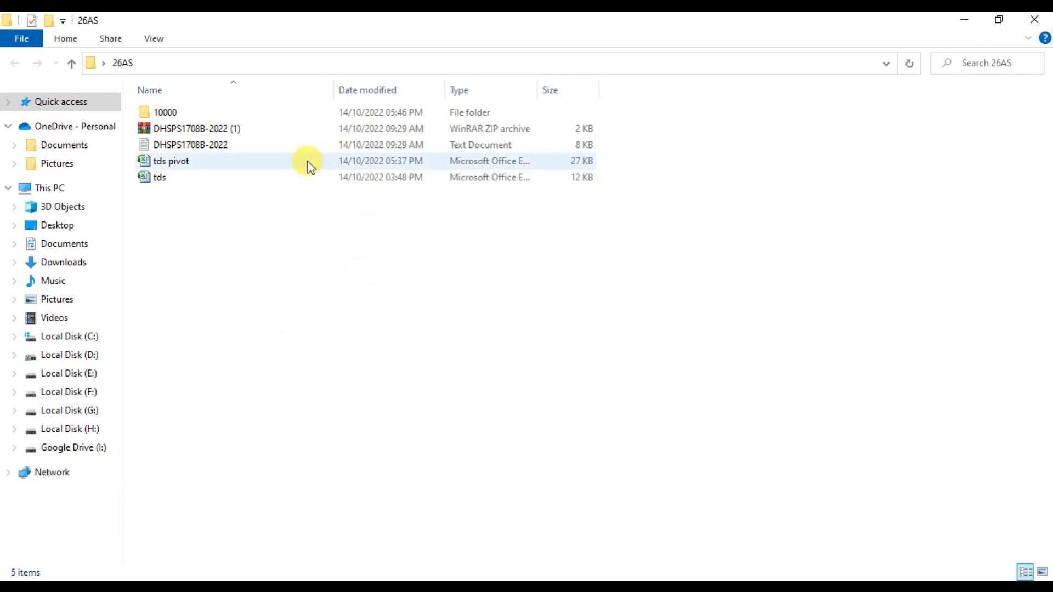
double_click(266, 161)
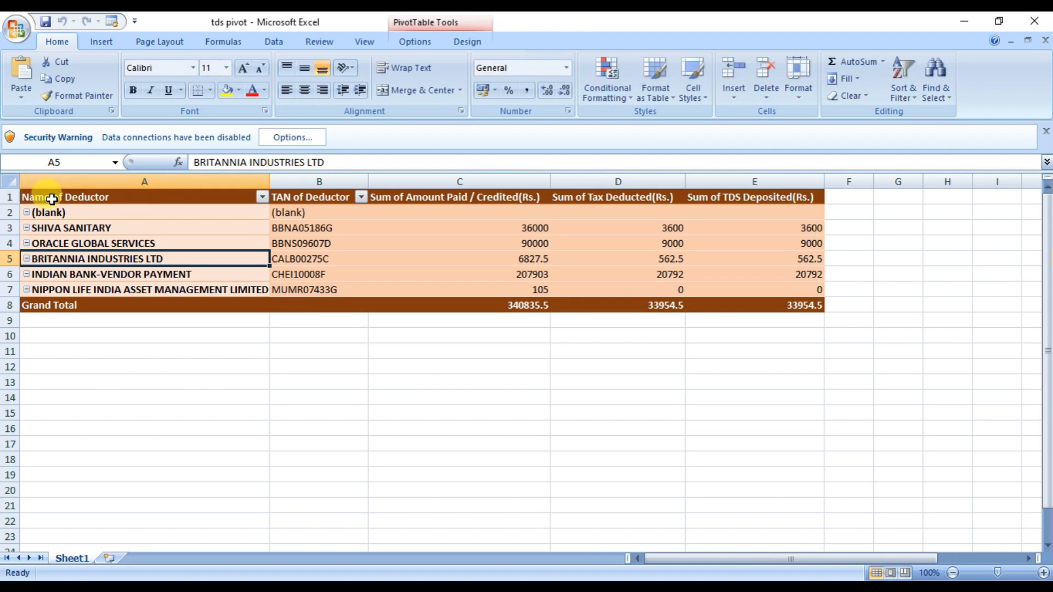
left_click(60, 197)
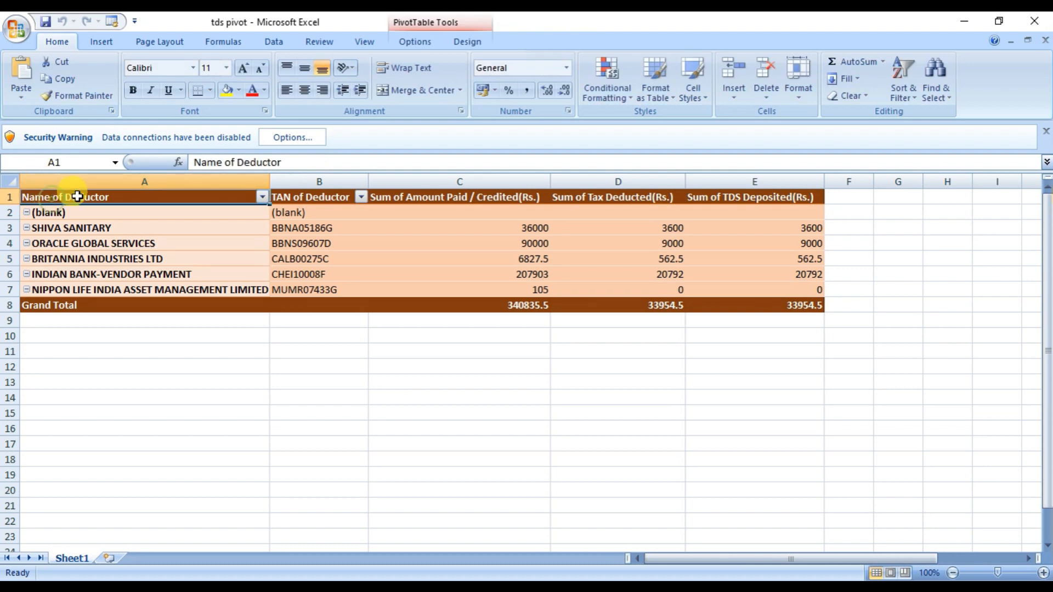
left_click(319, 197)
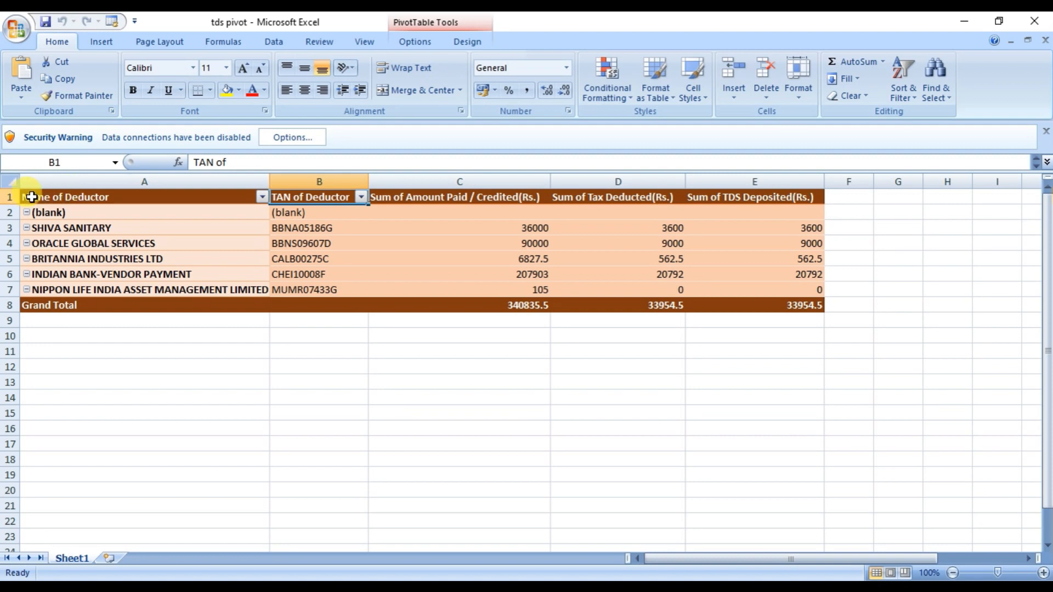
Compare TallyPrime's TDS Reco Configuration with the data rows, amount paid and tax deducted columns of the tds pivot sheet in Excel.
left_click(211, 587)
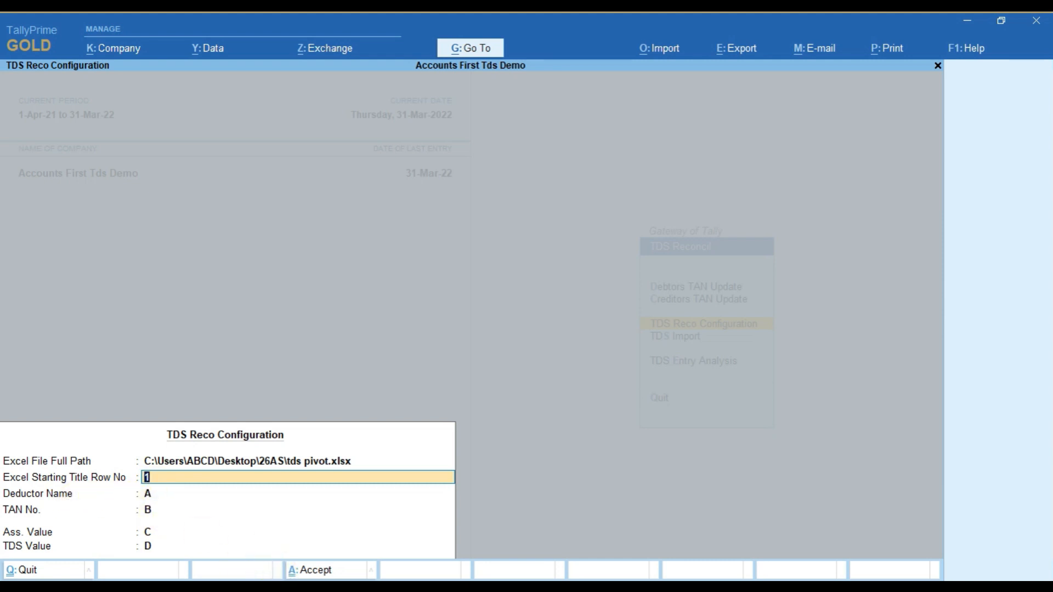
left_click(220, 587)
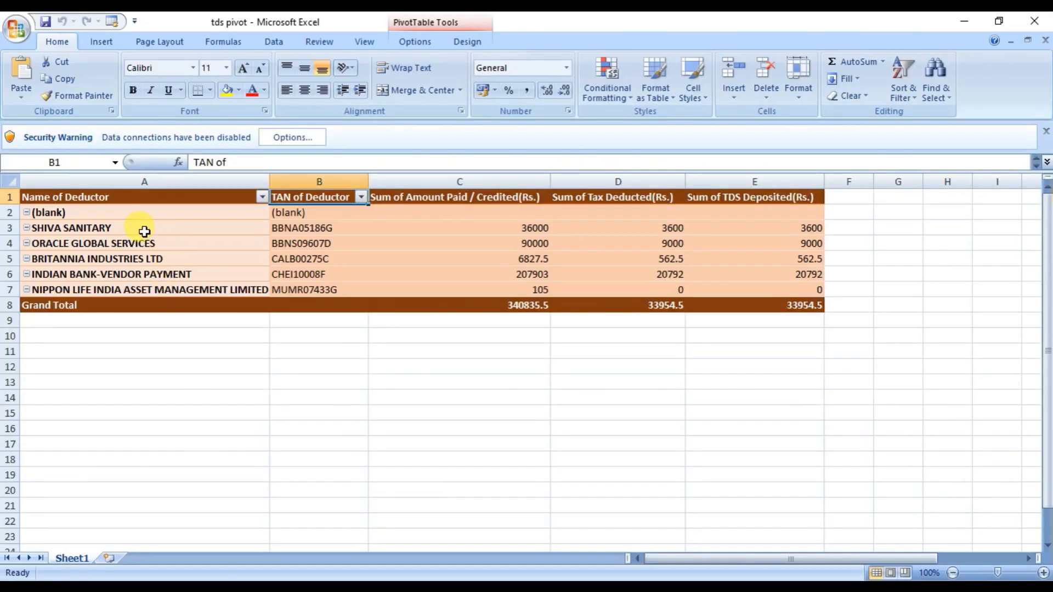
left_click(131, 215)
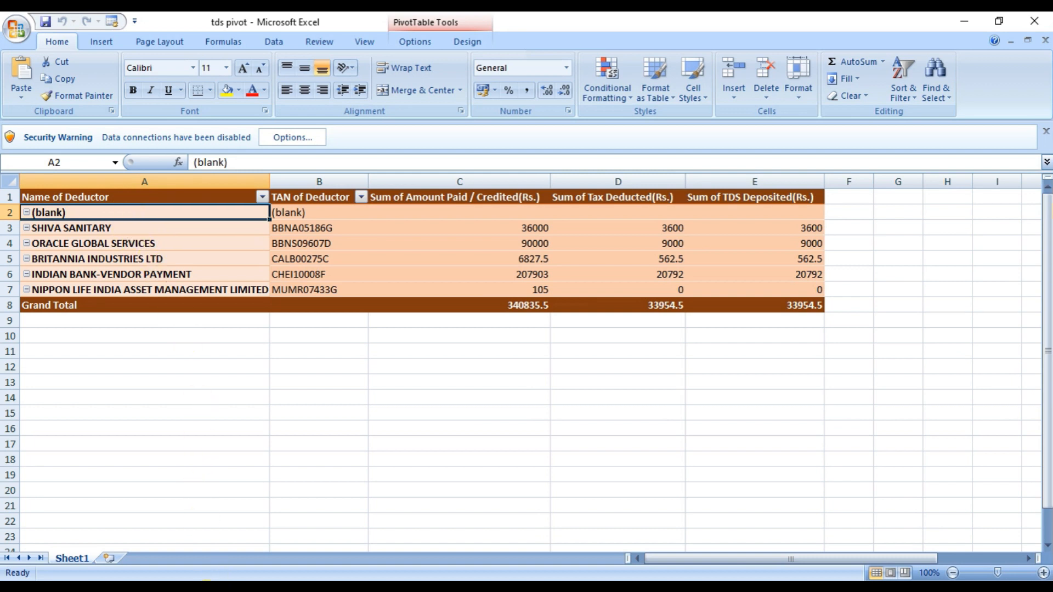
left_click(215, 587)
left_click(537, 227)
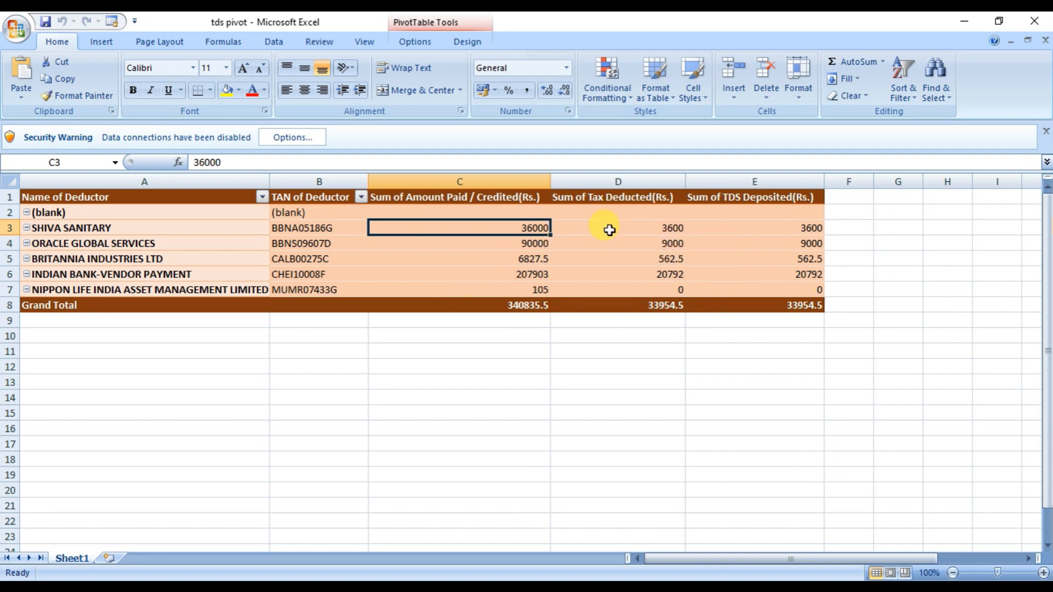
left_click_drag(609, 231, 607, 259)
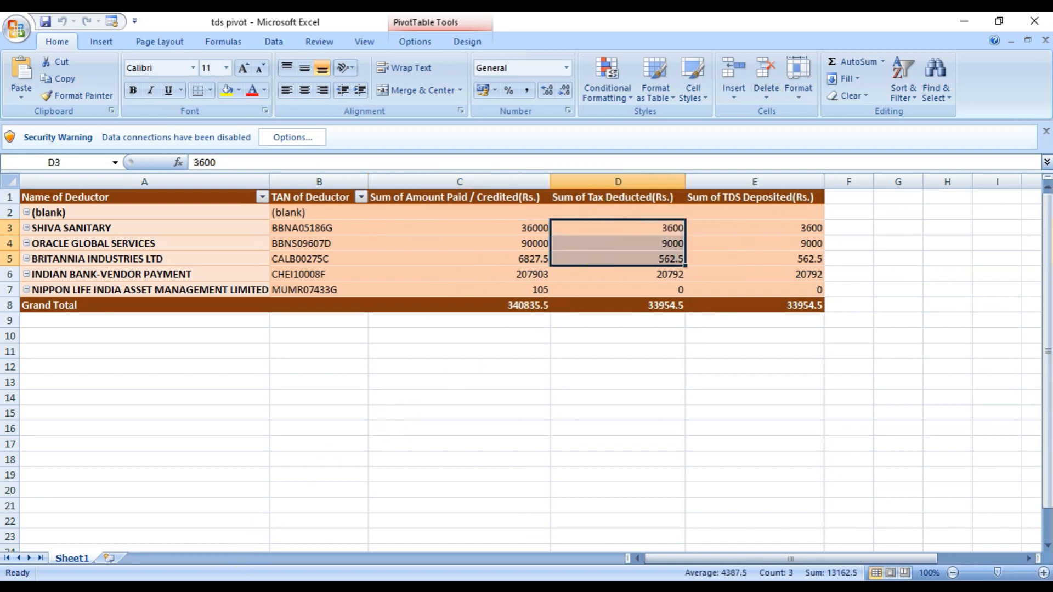
In TallyPrime, accept title row 1, Deductor Name A, TAN No. B, Ass. Value C and TDS Value D, and confirm the import.
key("alt+Tab")
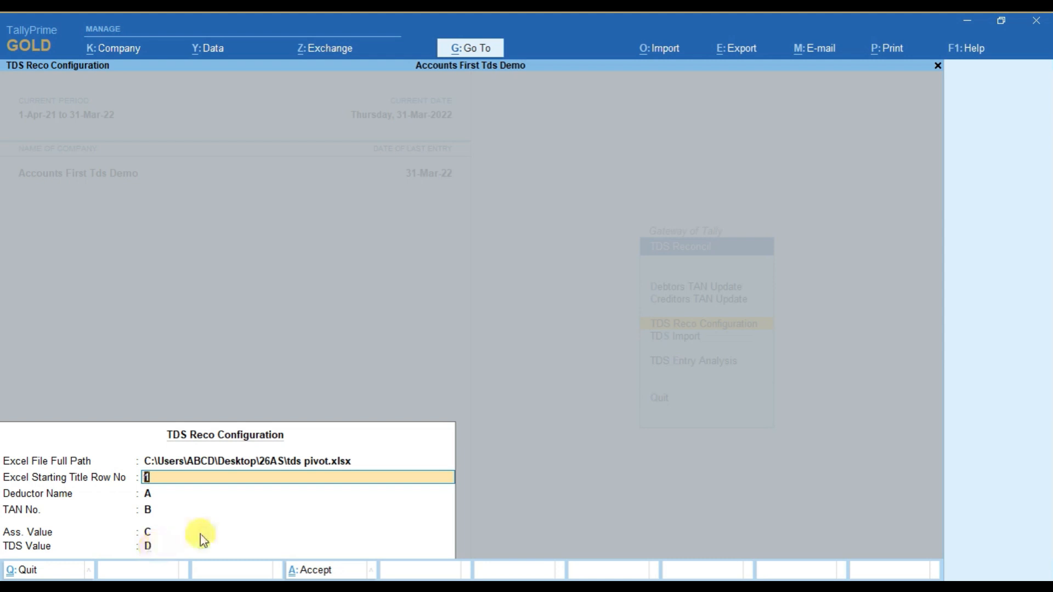
left_click(227, 531)
key("Return")
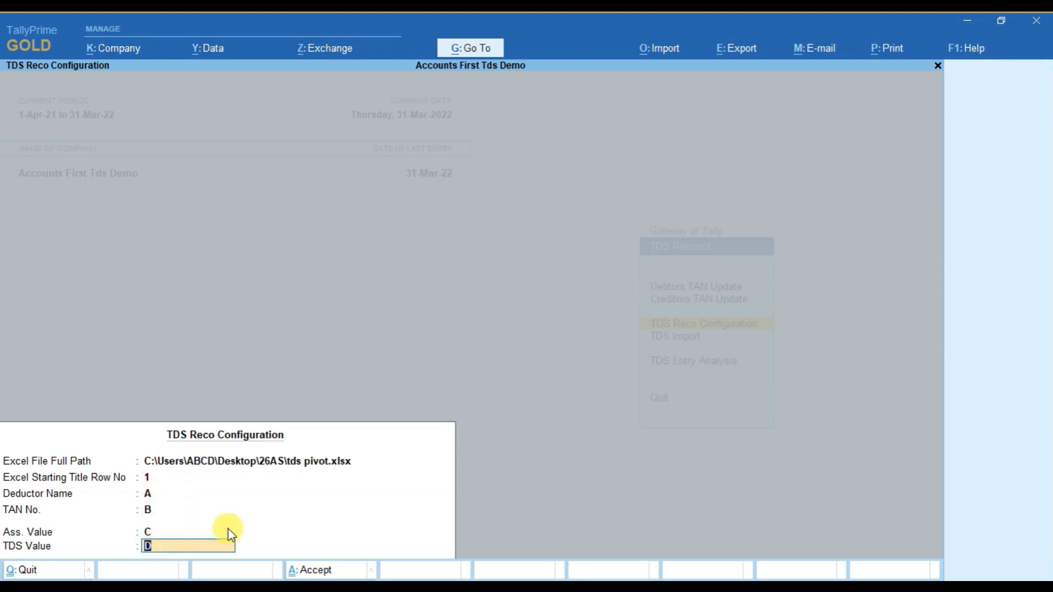
key("Return")
key("Return")
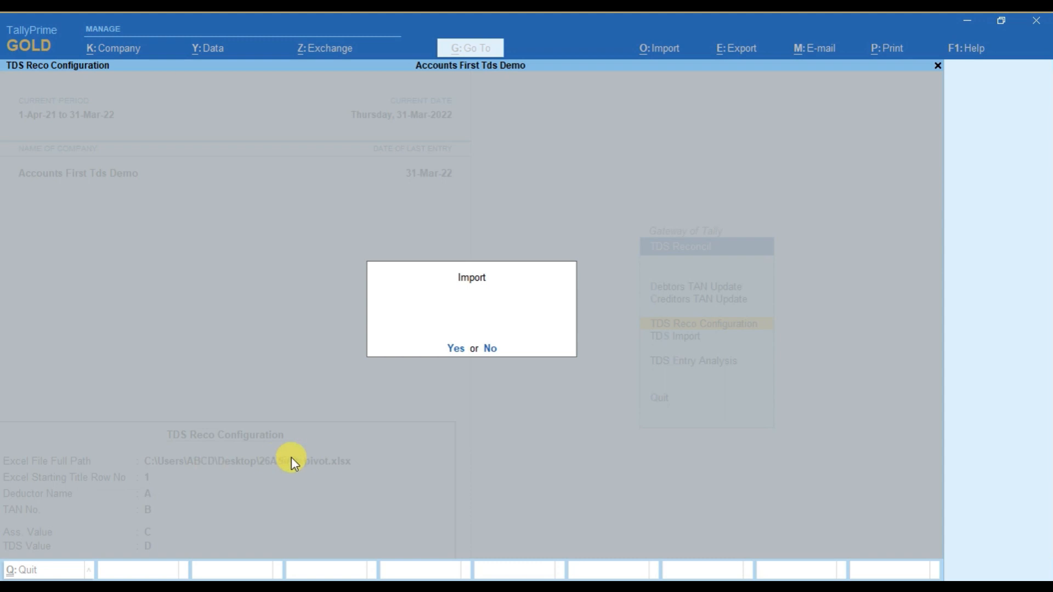
left_click(460, 350)
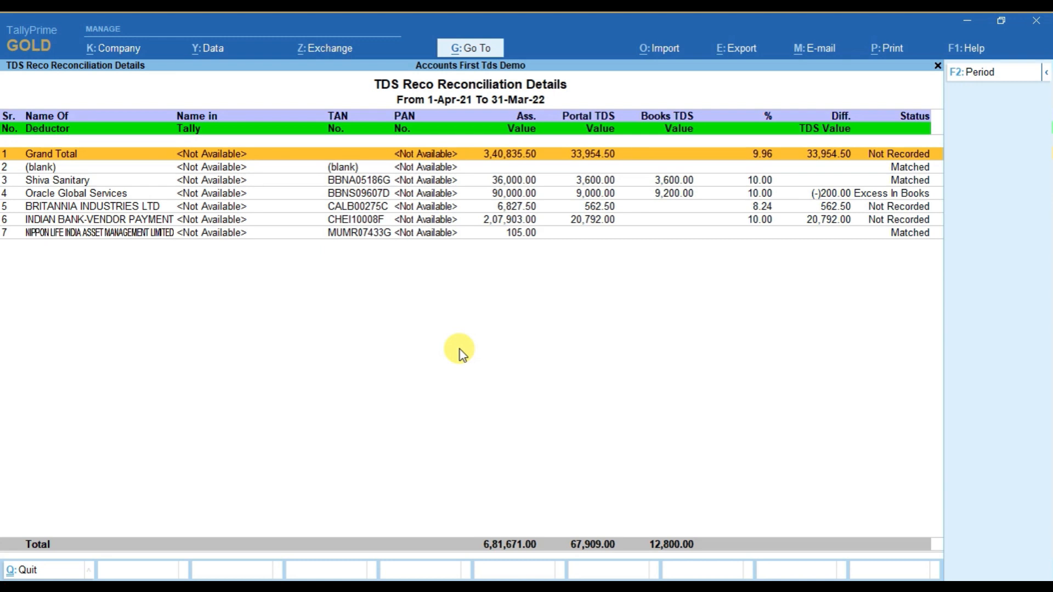
Compare the reconciliation report's Grand Total and blank rows with the tds pivot sheet in Excel, and return to TallyPrime.
key("Down")
key("Up")
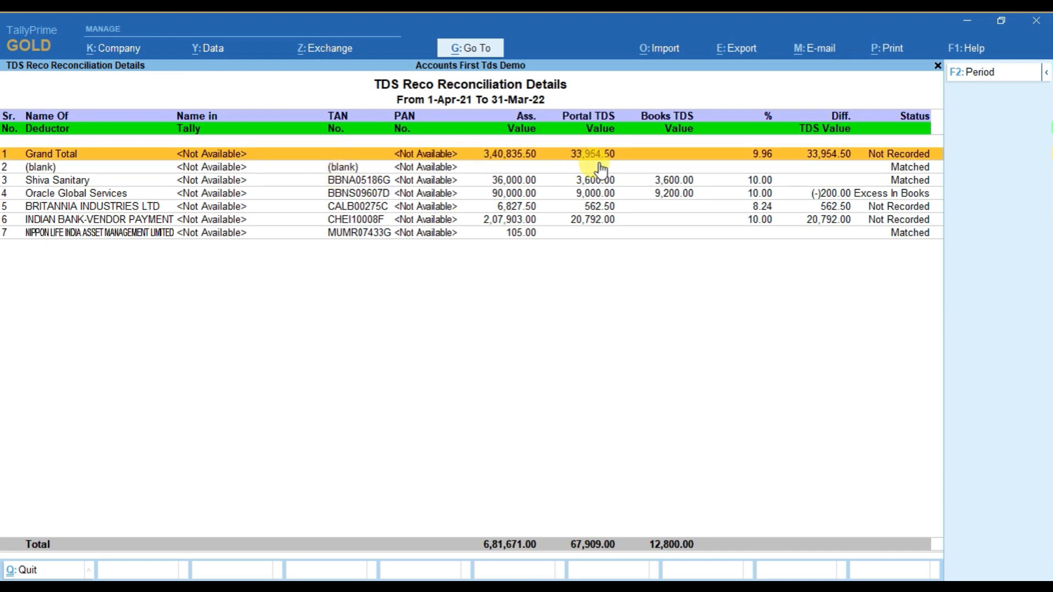
key("Down")
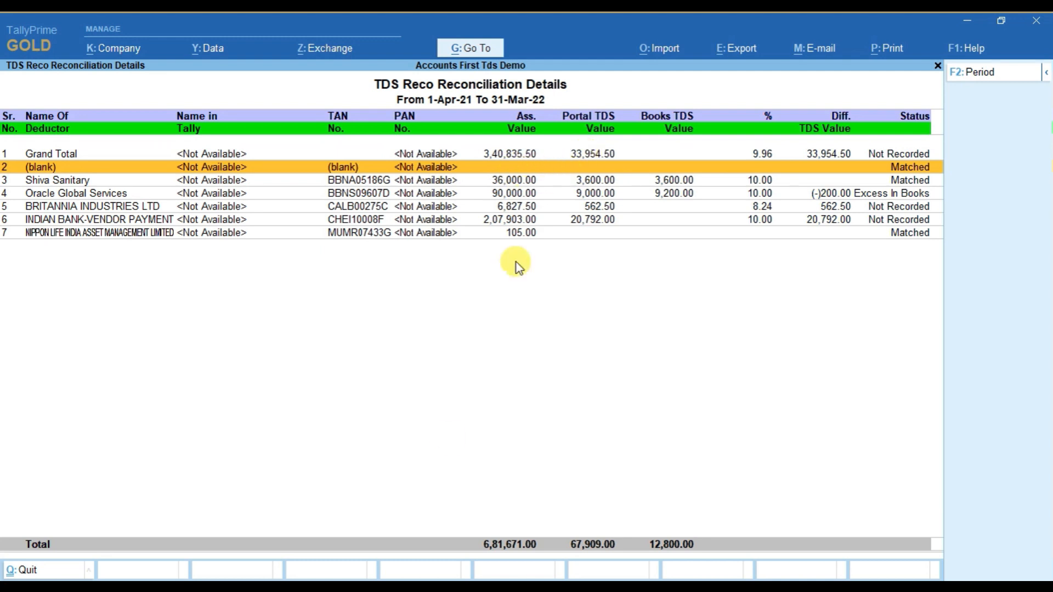
left_click(409, 586)
left_click(332, 213)
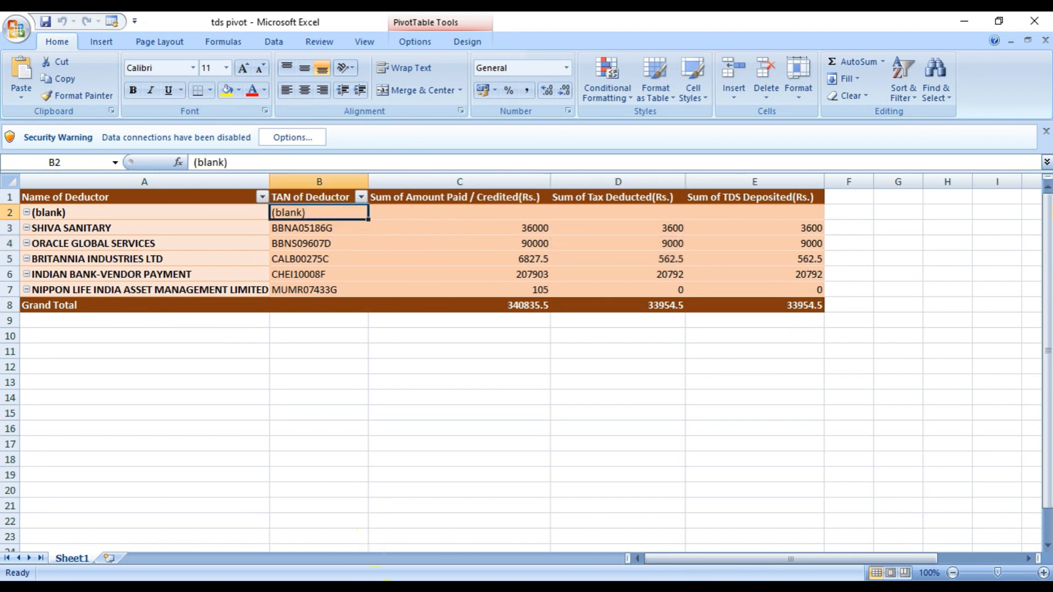
left_click(374, 586)
key("space")
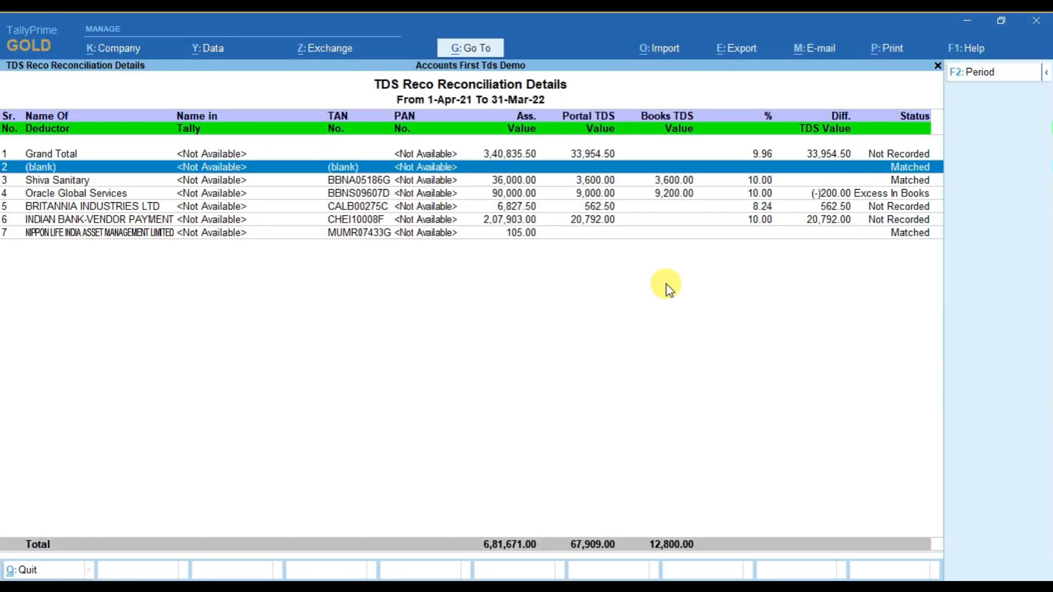
key("space")
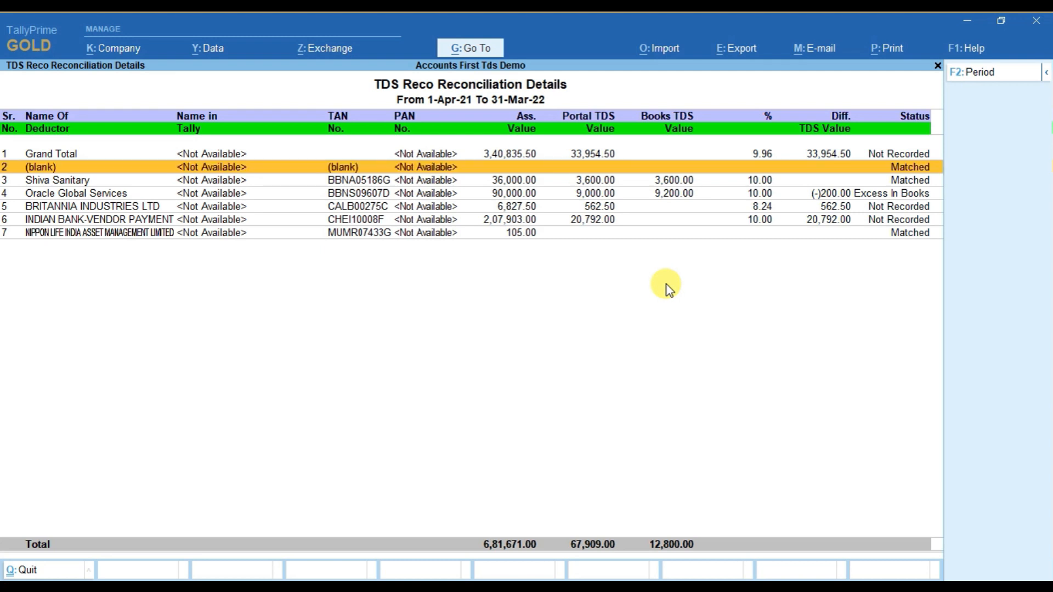
Review the portal TDS, books TDS, difference and status of the deductor rows from Shiva Sanitary to Nippon Life India Asset Management.
key("Down")
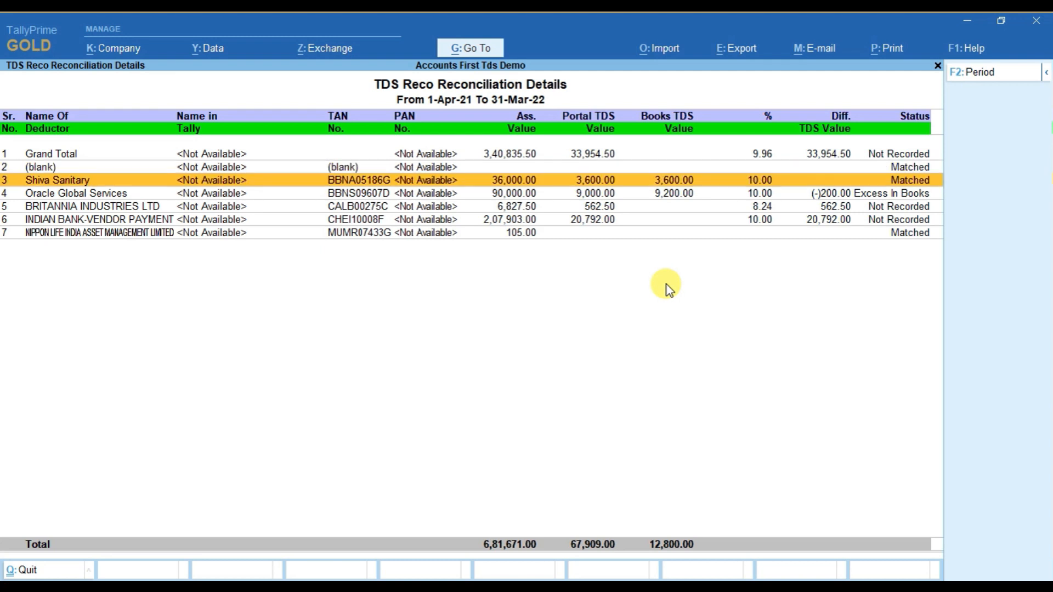
key("shift+Down")
key("shift+Down")
key("shift+Down")
key("shift+Down")
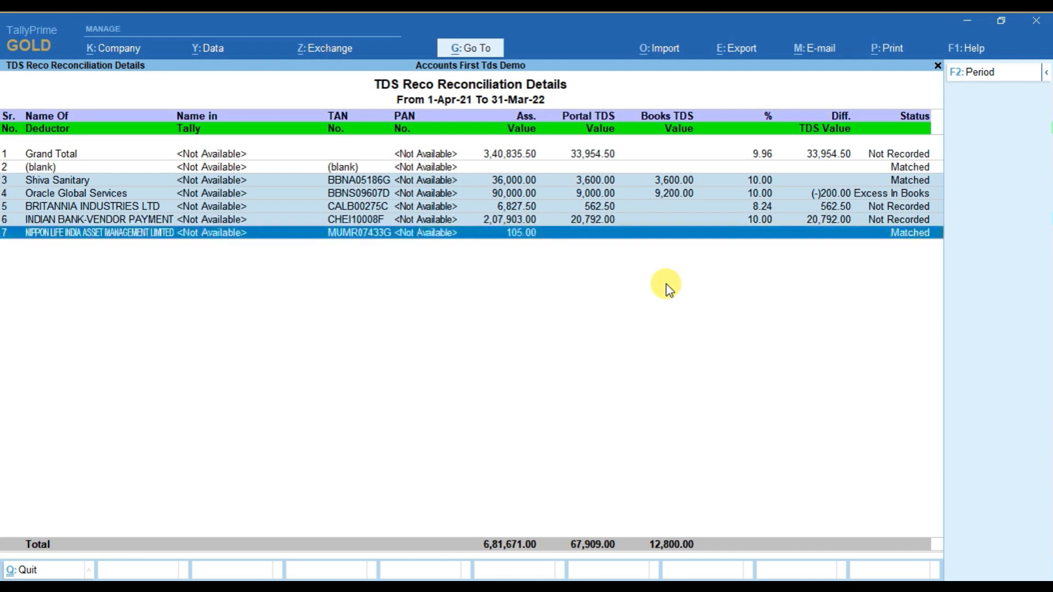
key("shift+Up")
key("shift+Up")
key("shift+Up")
key("shift+Up")
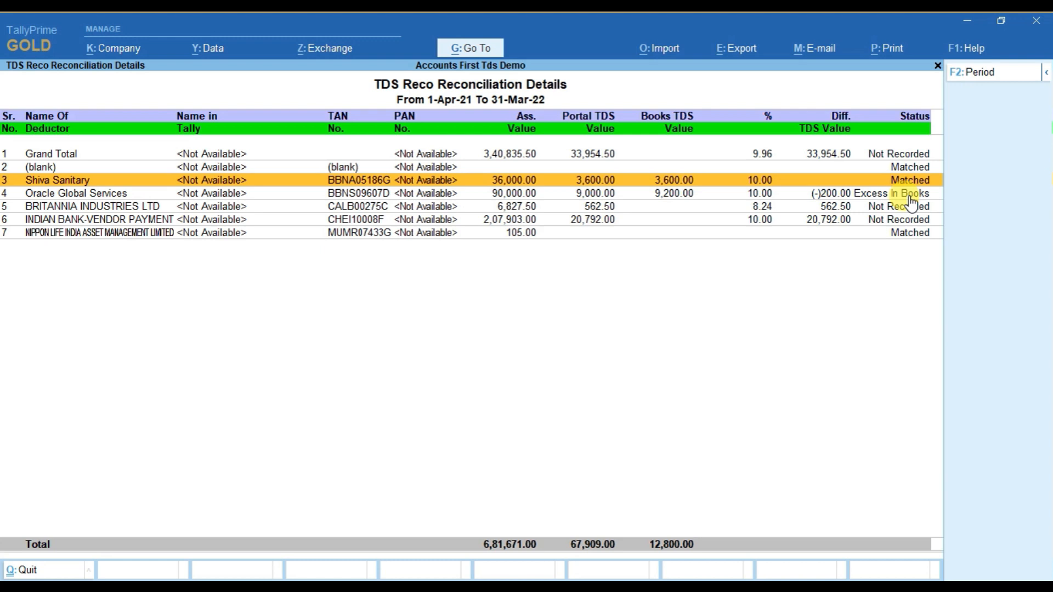
key("Down")
key("Down")
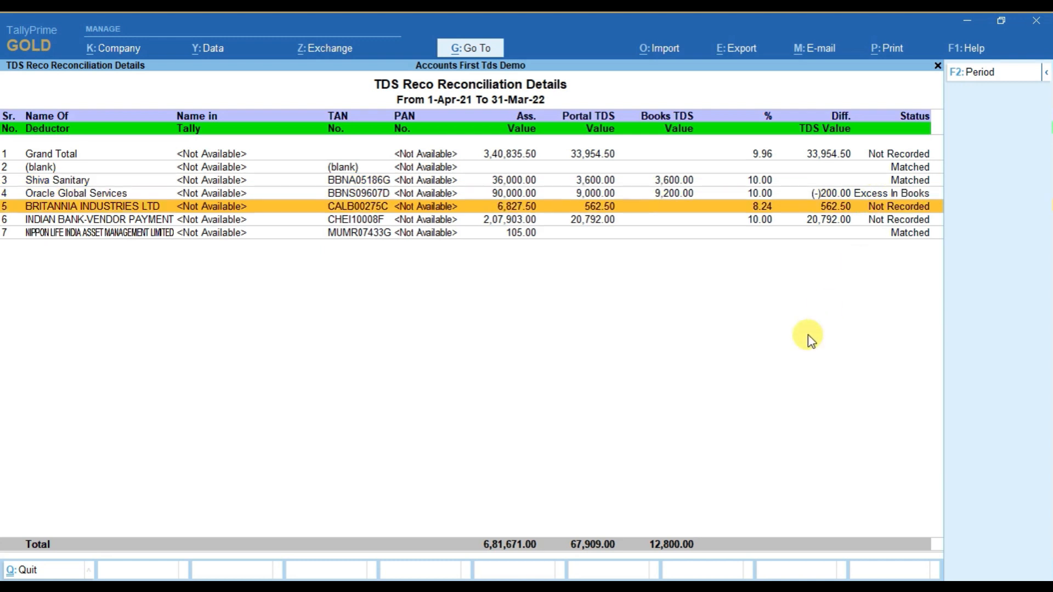
key("Down")
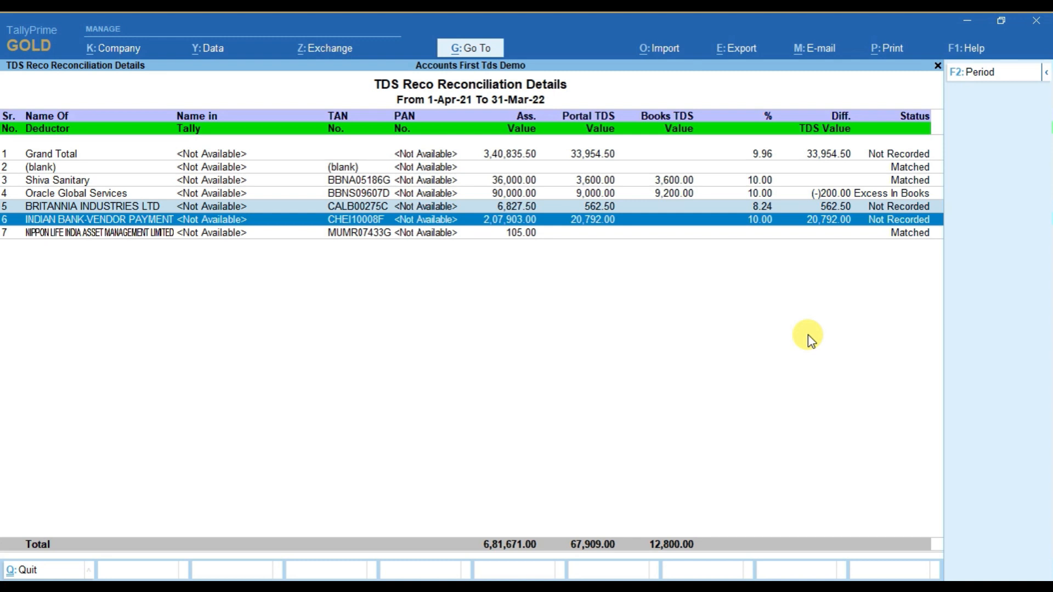
key("Up")
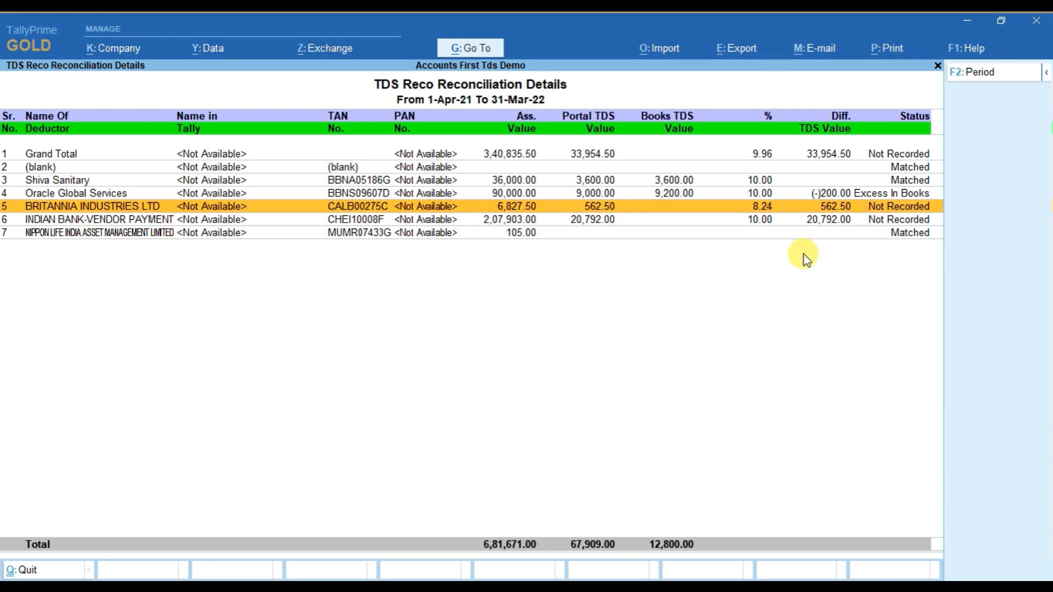
Open the Ledger Vouchers report for BRITANNIA INDUSTRIES LTD to check for entries recorded in the books.
left_click(471, 48)
type("Led")
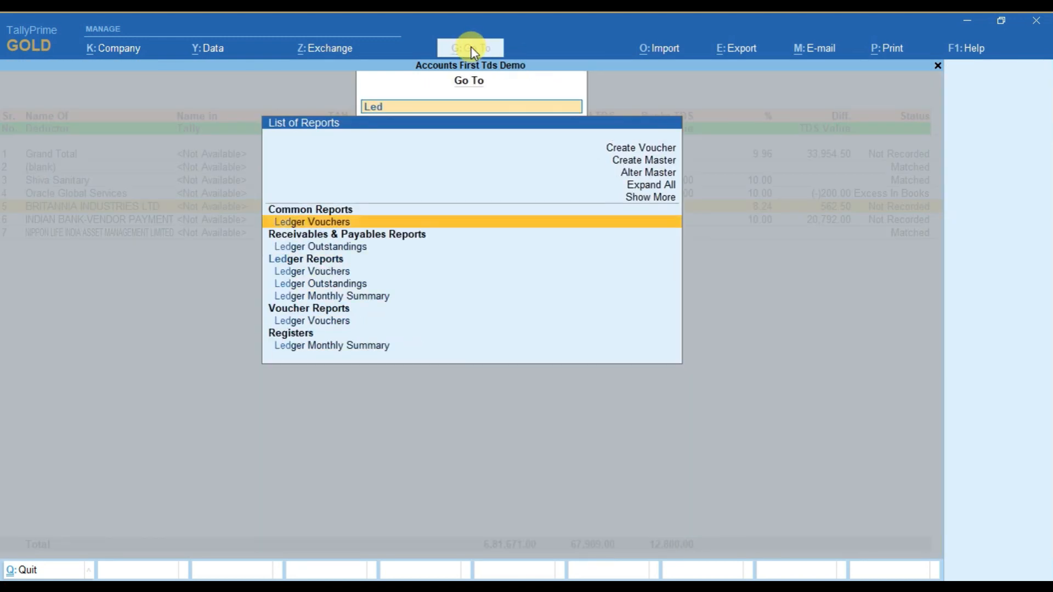
key("Return")
type("Bri")
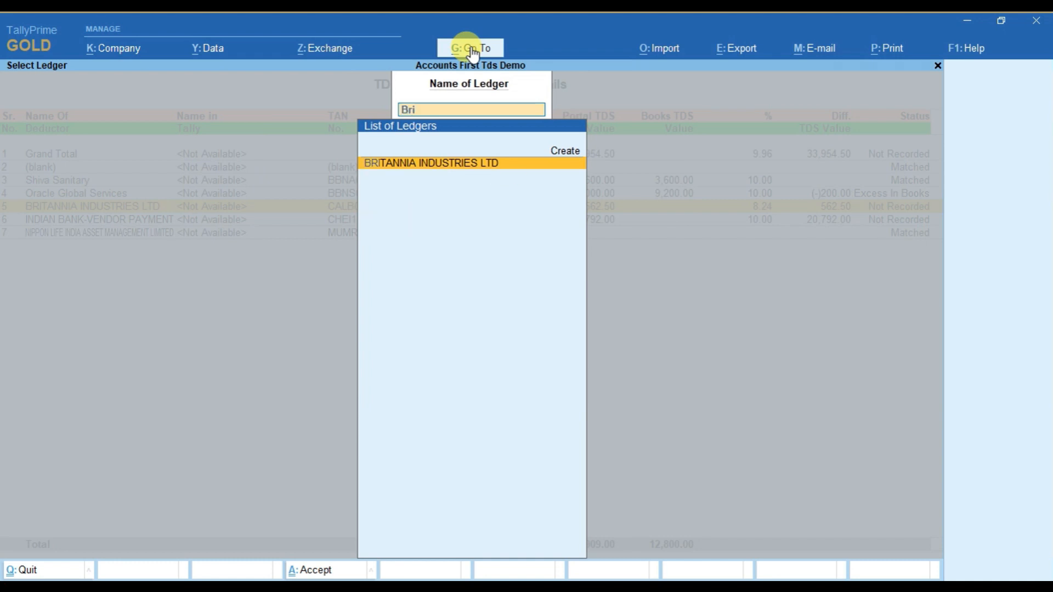
key("Return")
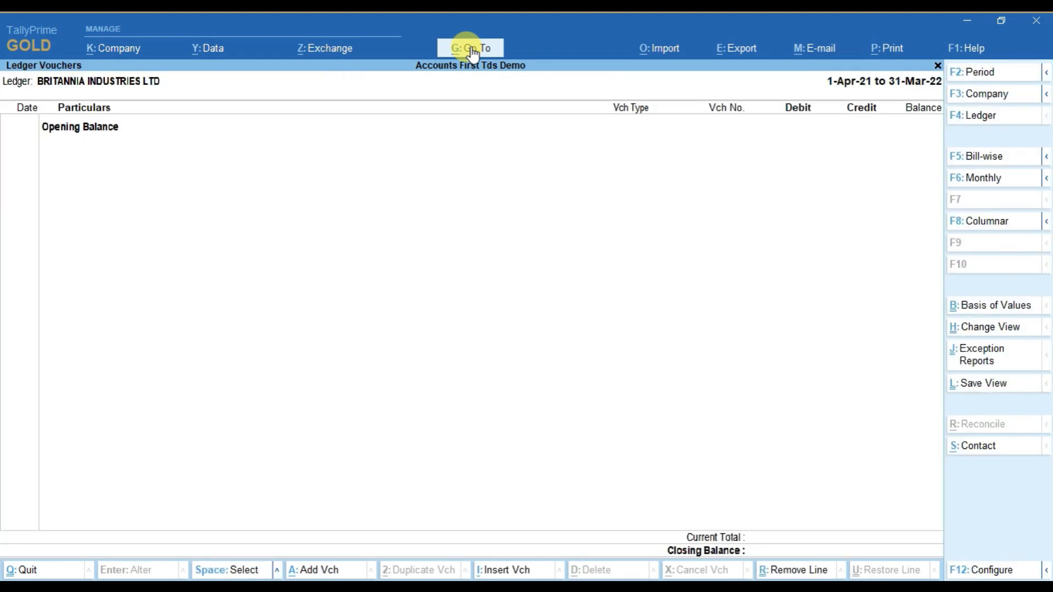
Check the INDIAN BANK-VENDOR PAYMENT ledger vouchers, return to the reconciliation report and examine the Oracle Global Services and Shiva Sanitary rows.
key("Escape")
key("Down")
key("Down")
key("Return")
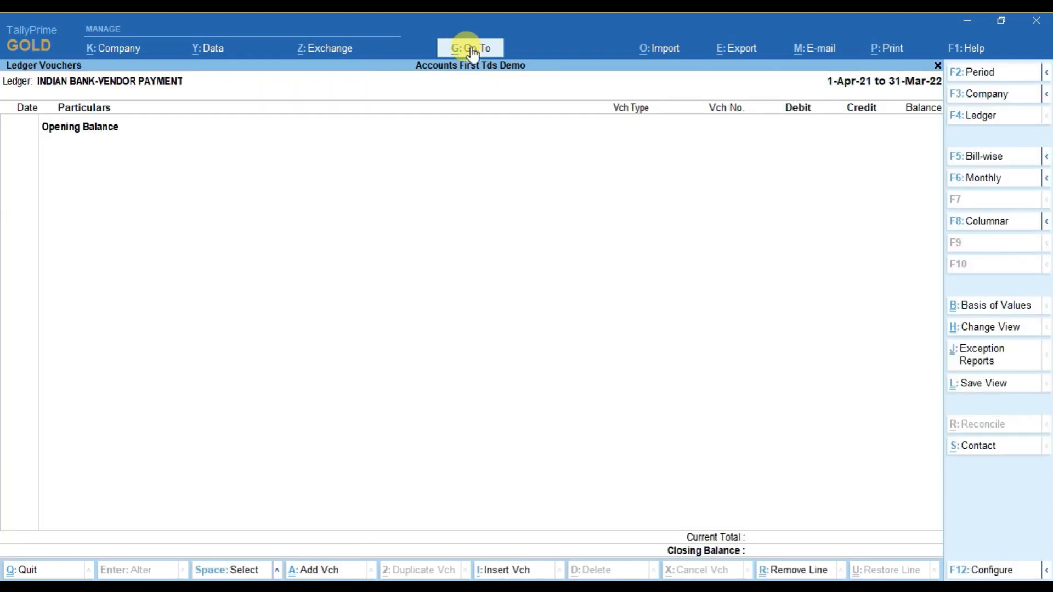
key("Escape")
key("Escape")
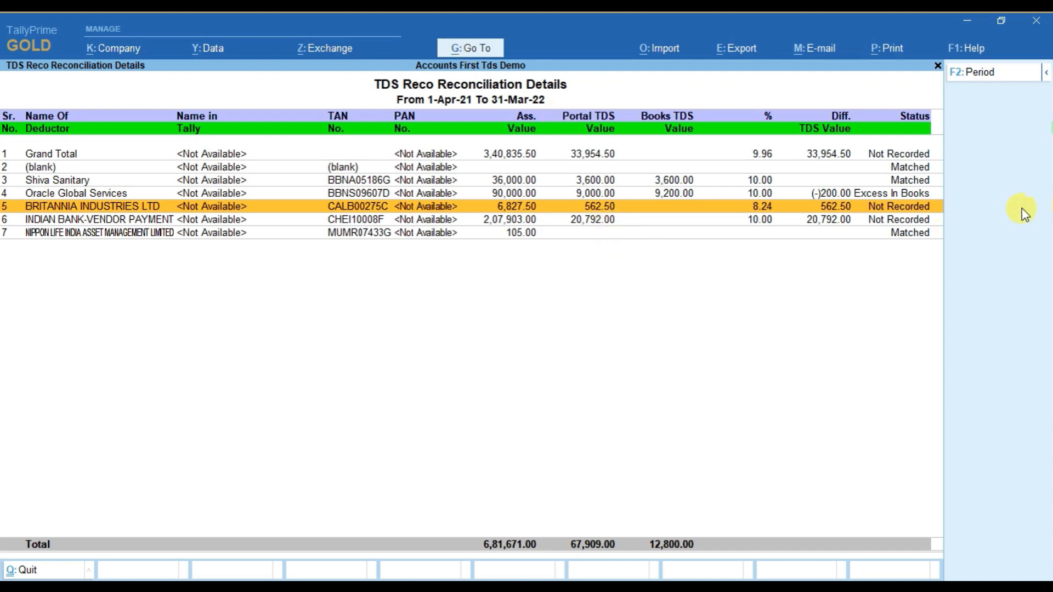
left_click(899, 192)
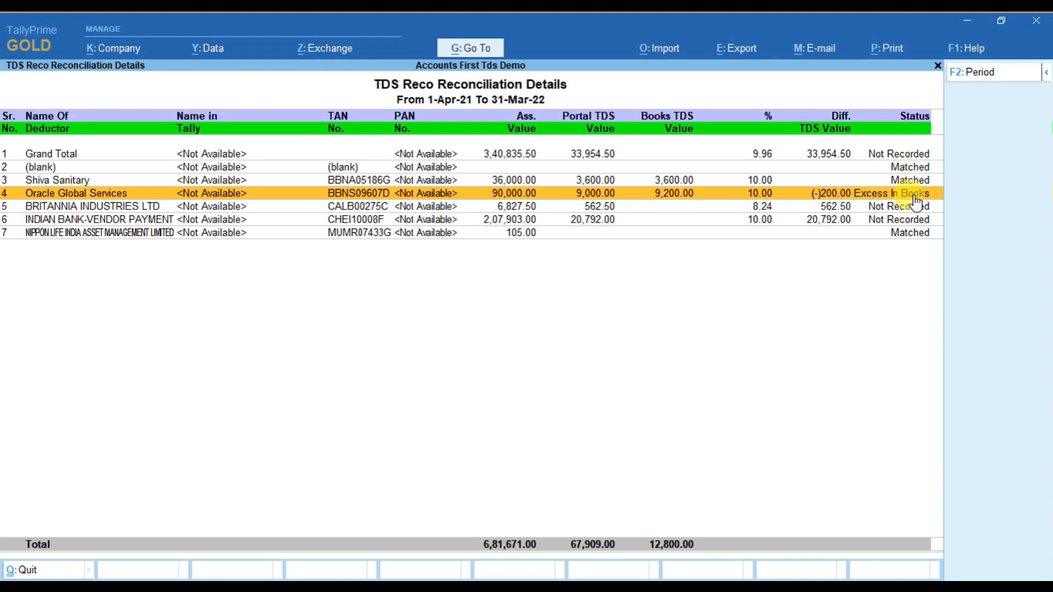
key("Up")
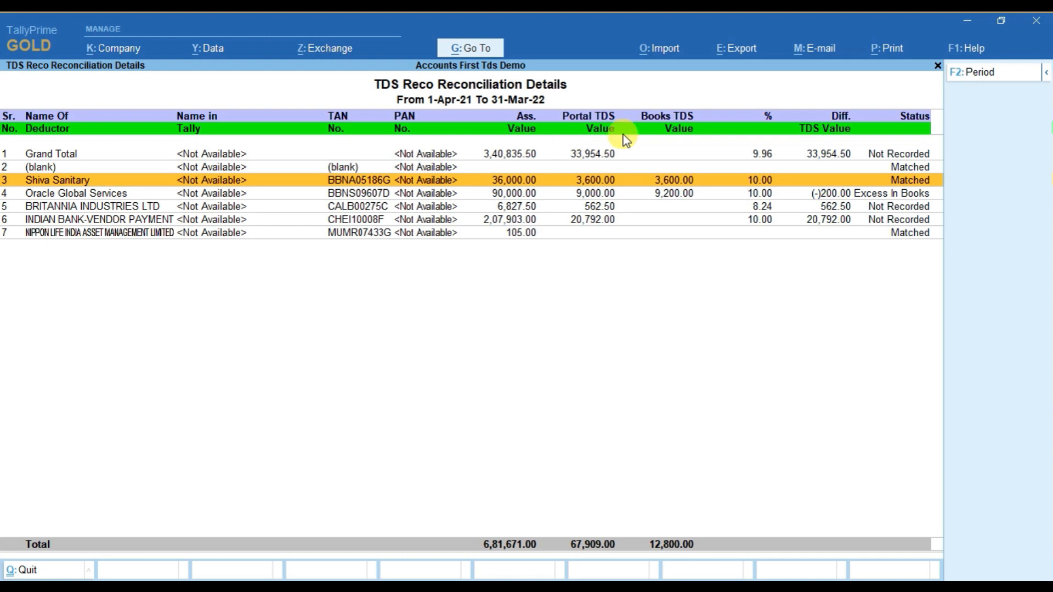
Preview the current TDS Reco Reconciliation Details report for printing, view it enlarged, and return to the report.
left_click(886, 47)
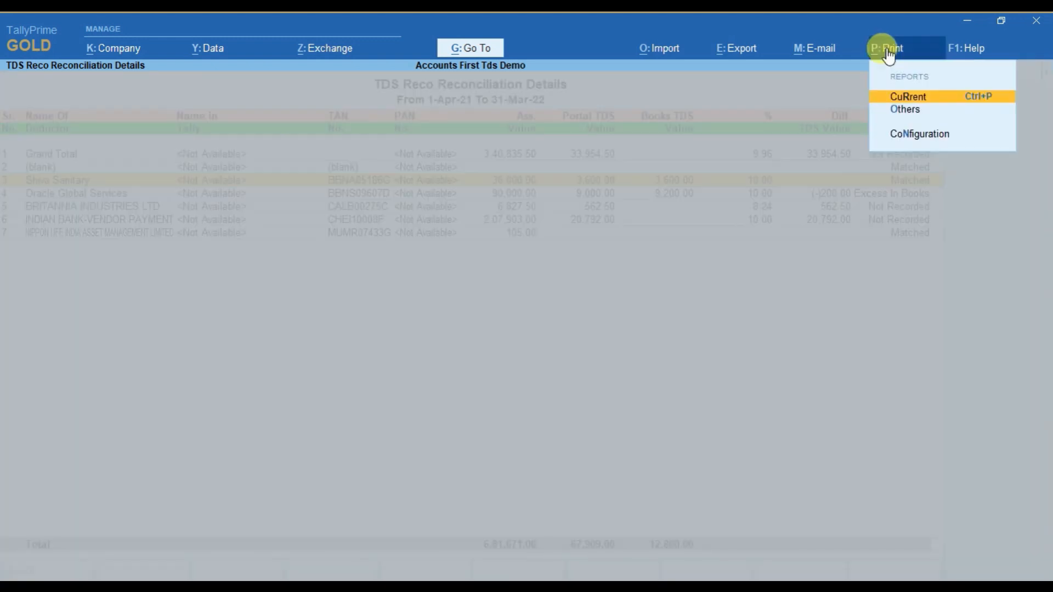
key("Return")
key("Left")
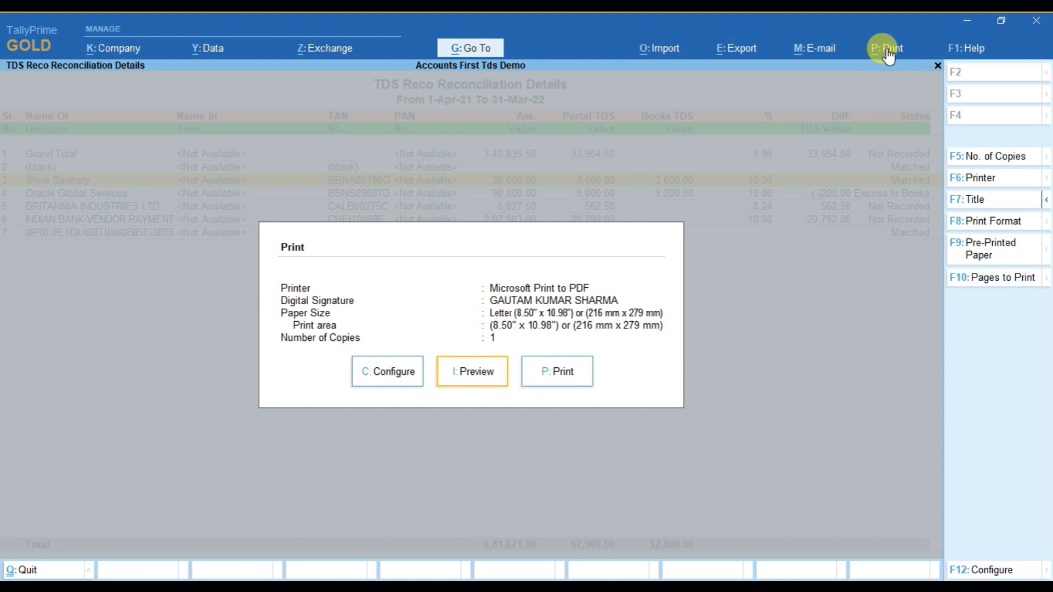
key("Return")
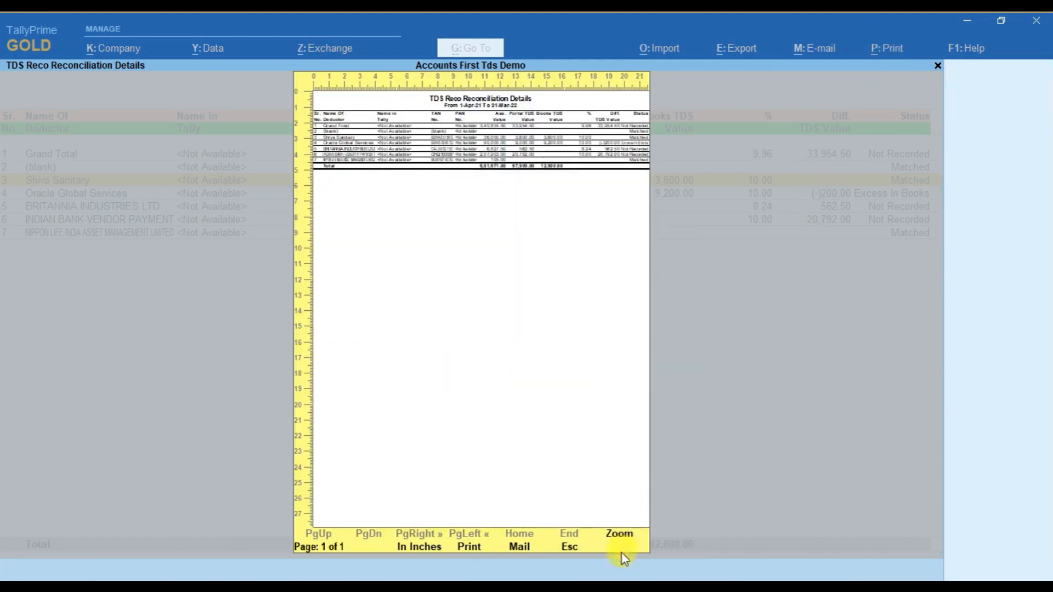
left_click(619, 540)
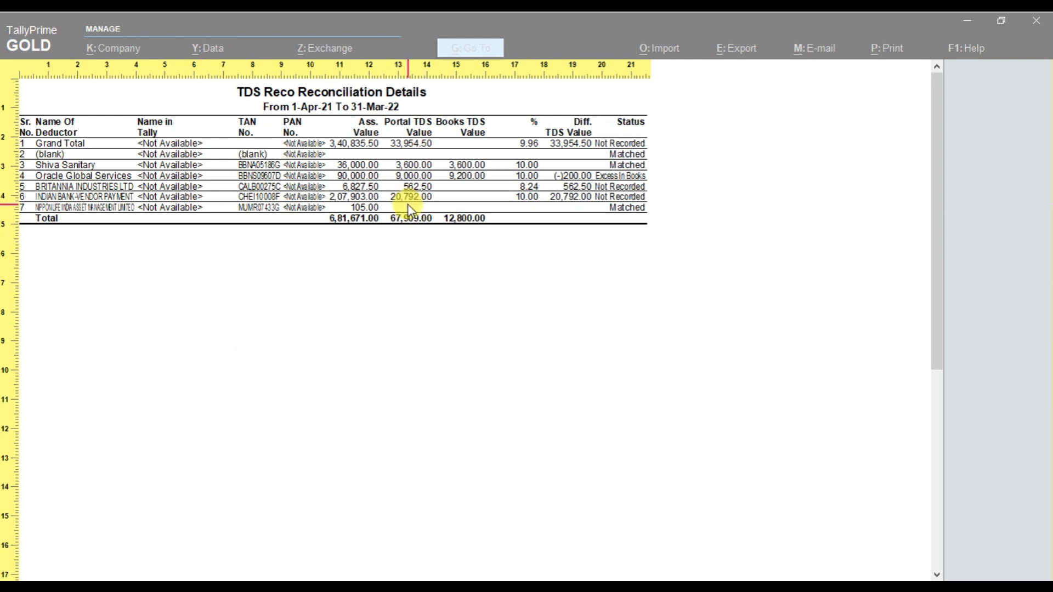
key("Escape")
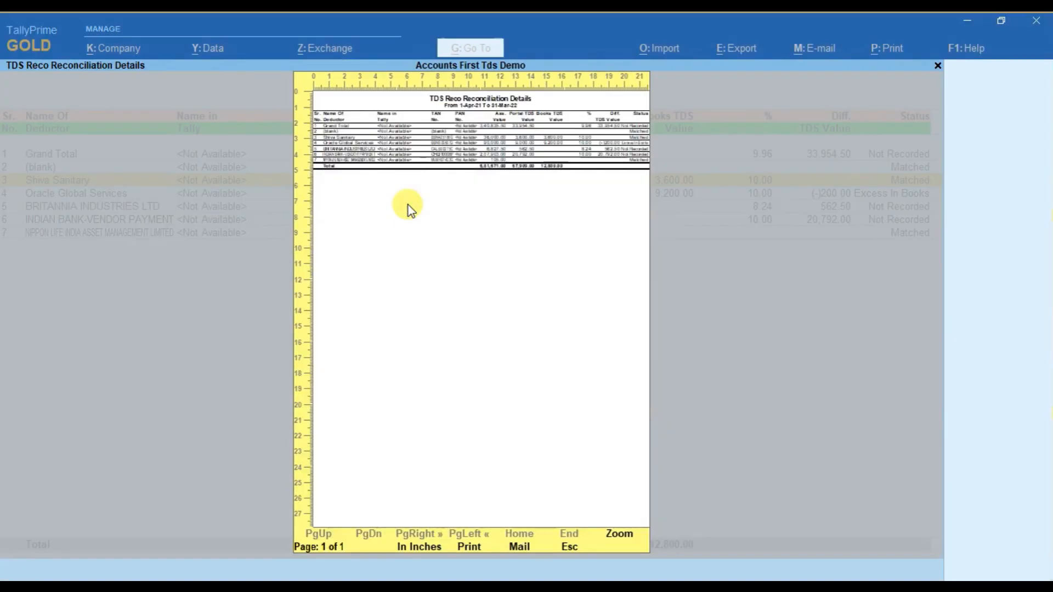
key("Escape")
key("Escape")
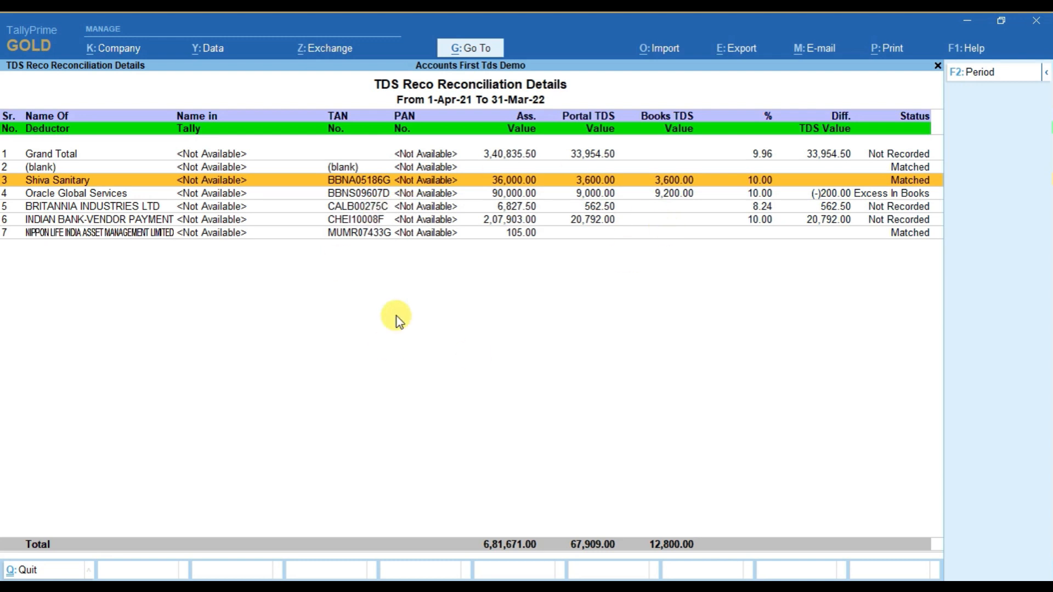
Leave the reconciliation report and open the TDS Import configuration from the TDS Reconcil menu.
key("Escape")
key("Down")
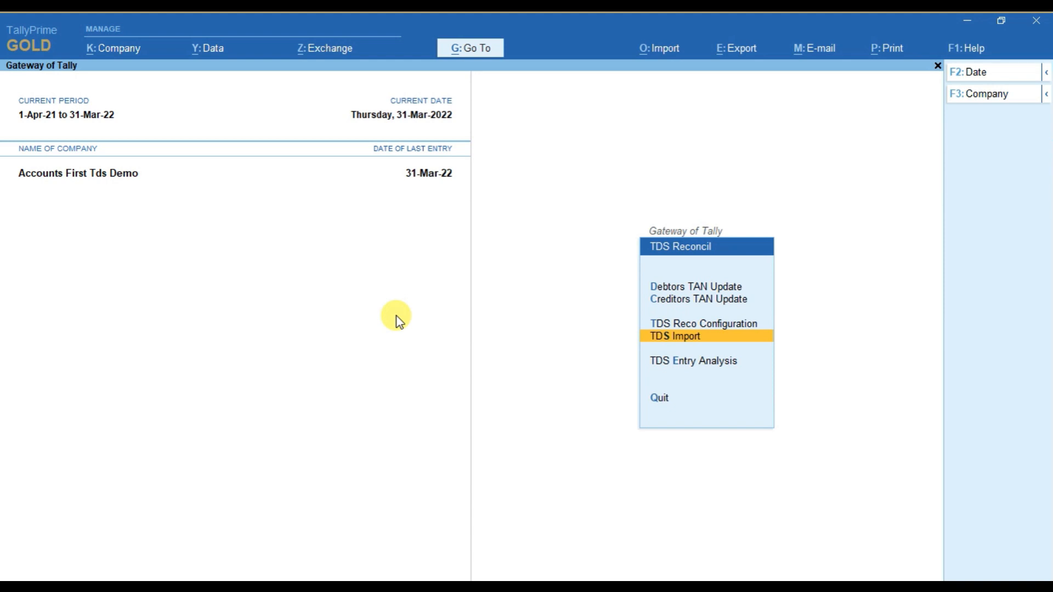
key("Return")
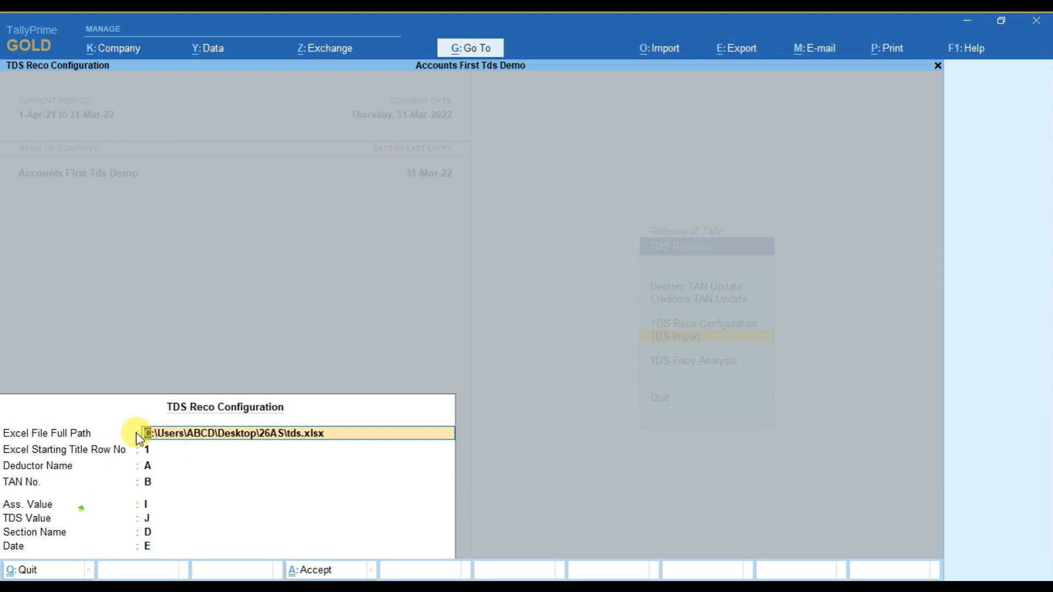
Switch to the 26AS folder, open the tds workbook in Excel and check its Section column.
left_click(135, 586)
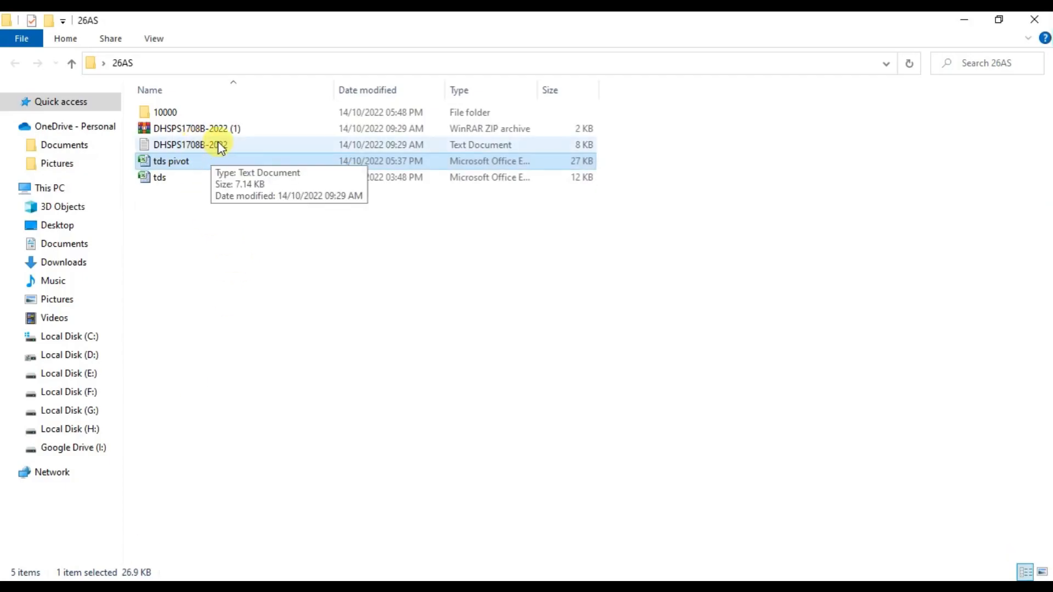
left_click(195, 265)
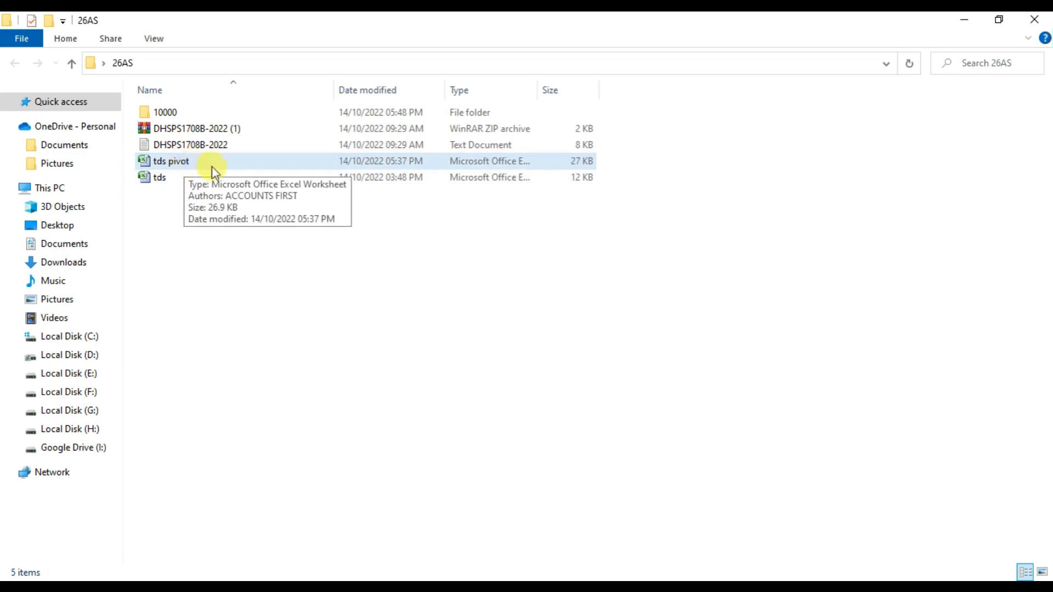
double_click(187, 180)
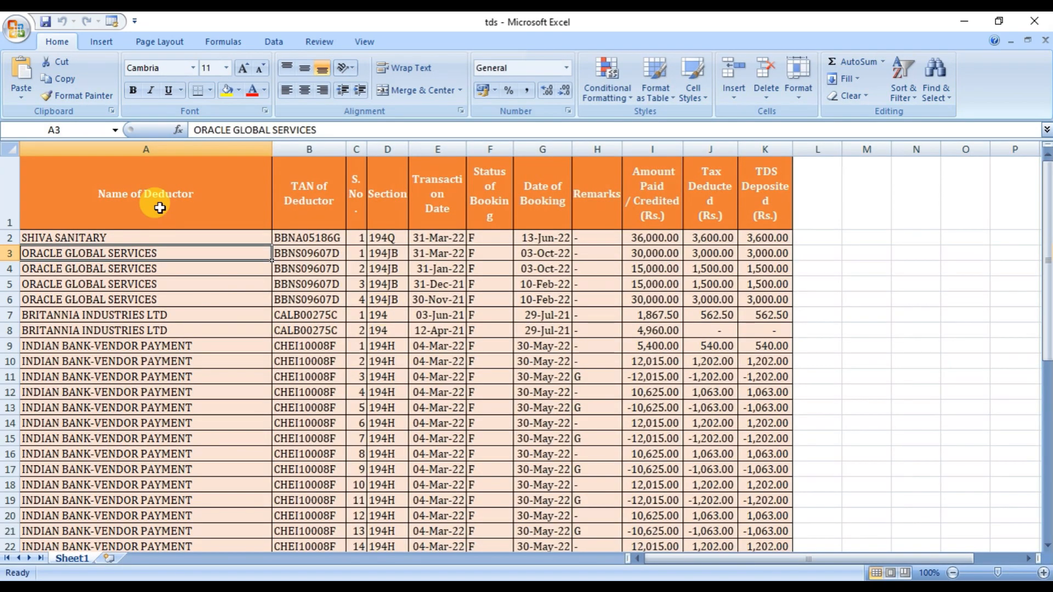
left_click(389, 252)
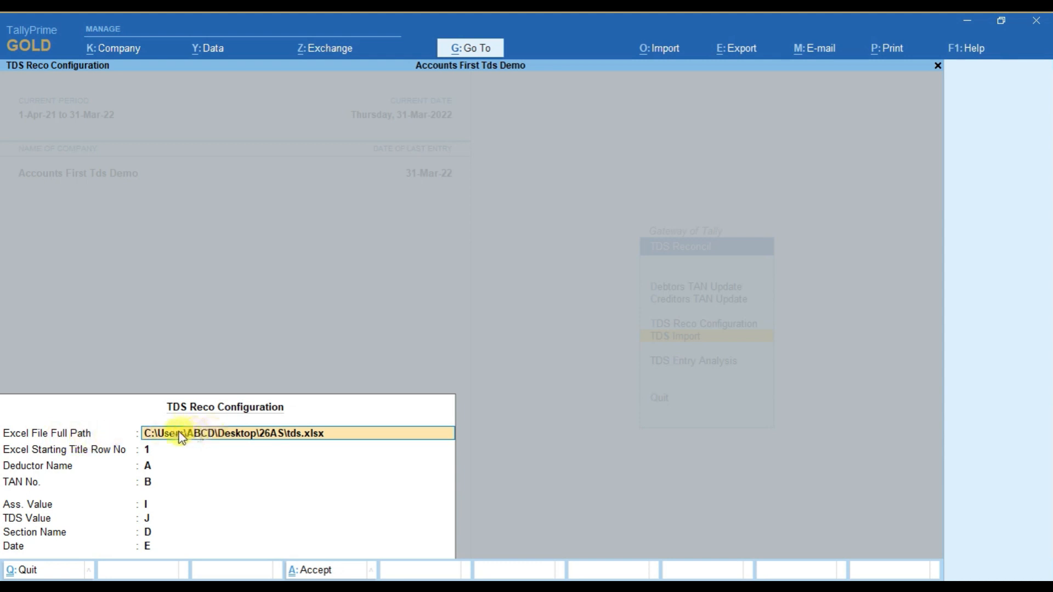
Confirm C:\Users\ABCD\Desktop\26AS\tds.xlsx as the import path in TallyPrime, and check the column mapping against the Excel sheet's title row, tax, section and date columns.
key("Return")
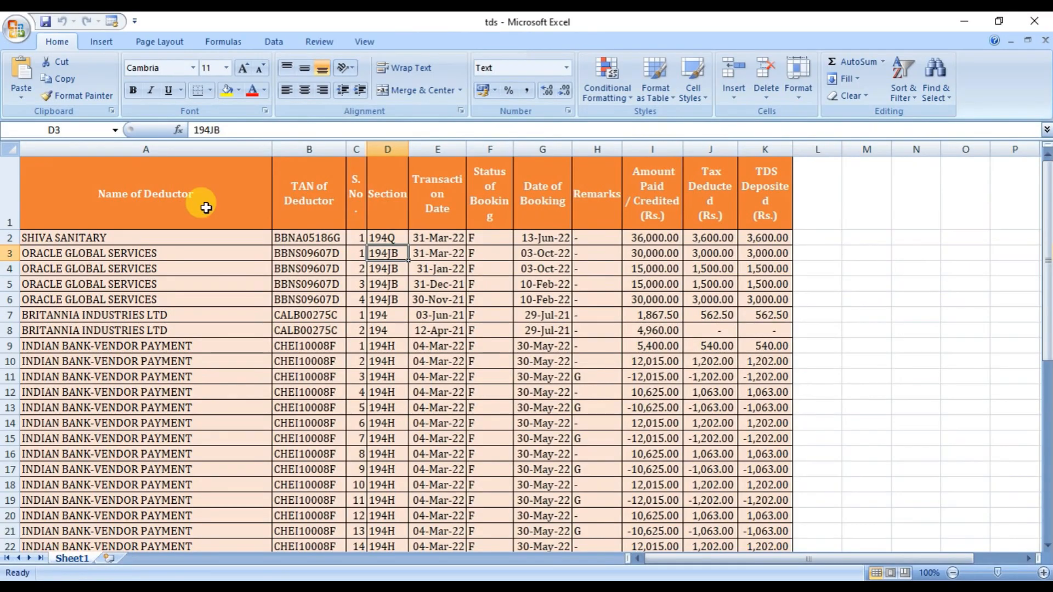
left_click(42, 189)
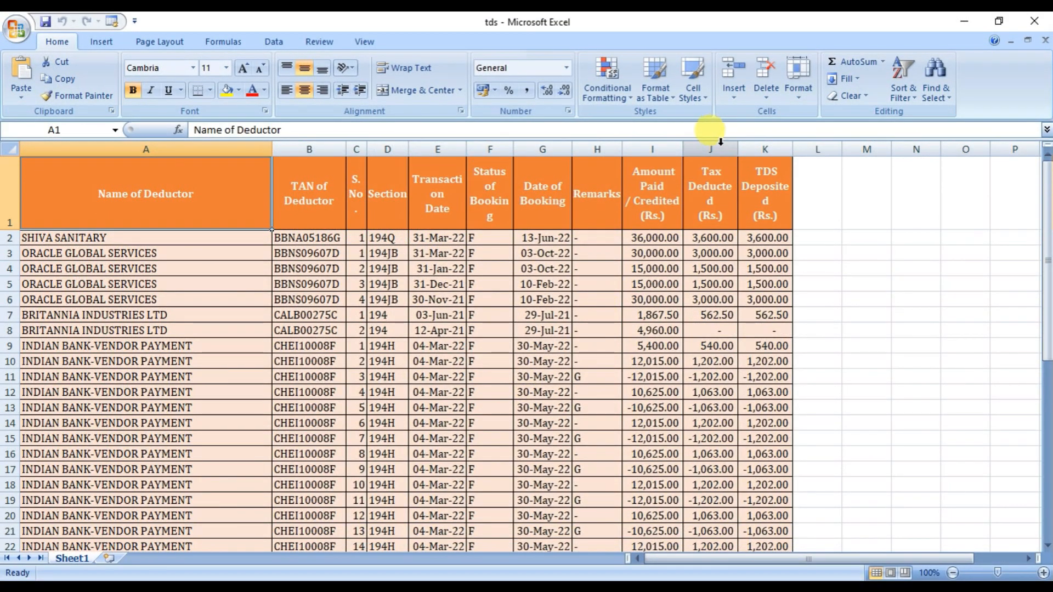
left_click(720, 144)
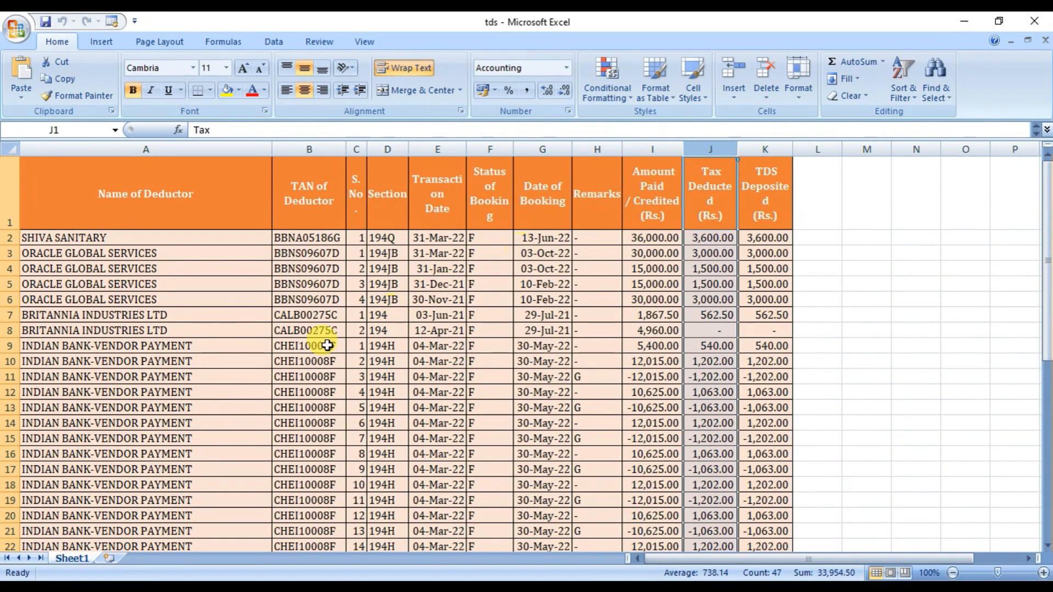
left_click(387, 149)
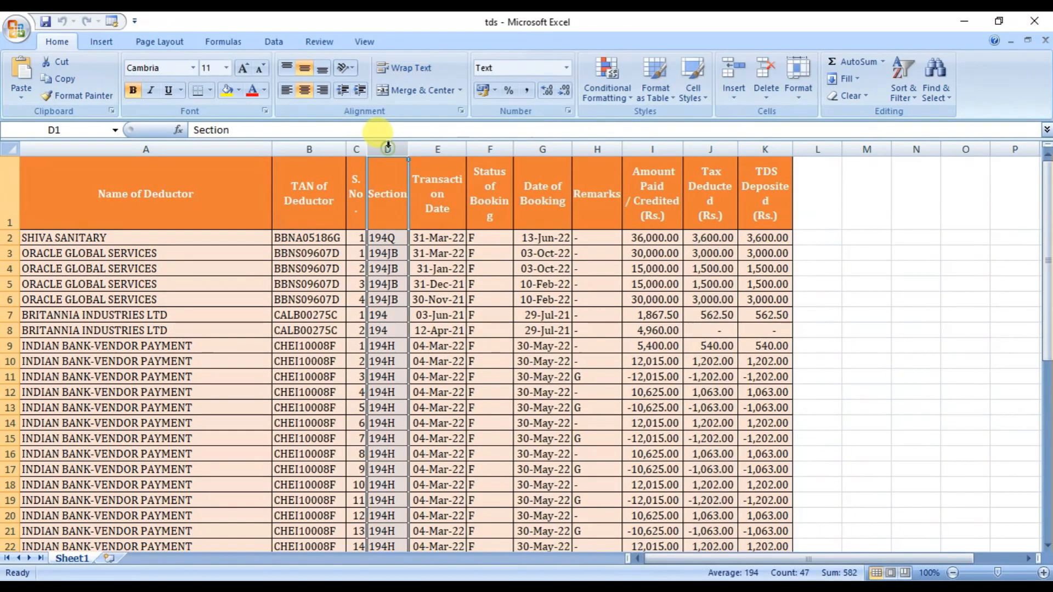
left_click(439, 149)
left_click(384, 585)
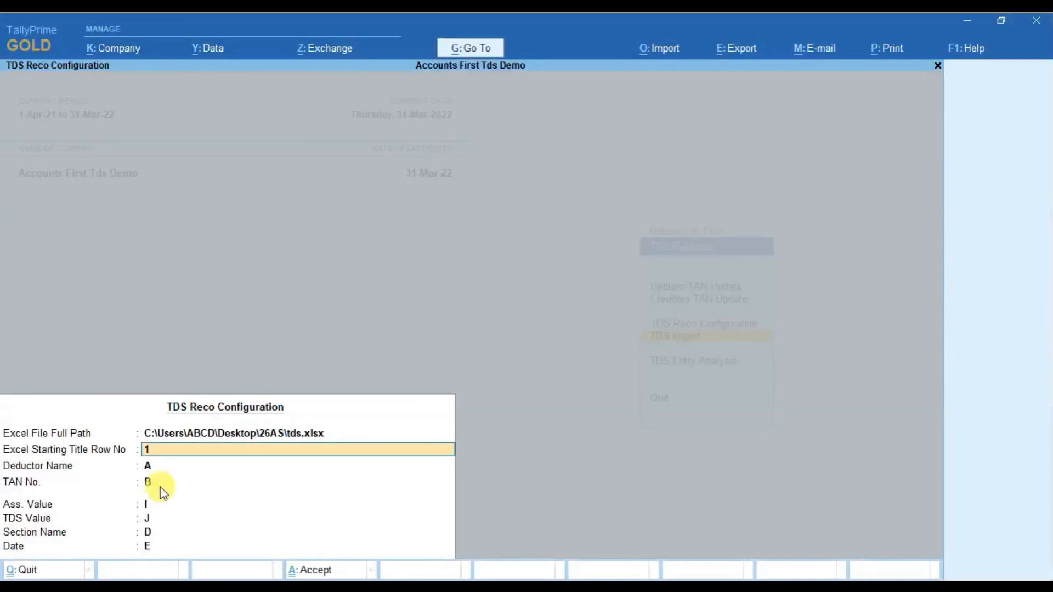
Accept title row 1 and the column mapping A, B, I, J, D and E, and import the TDS workbook.
key("Return")
key("Return")
key("Return")
key("Return")
key("Return")
key("Return")
key("Return")
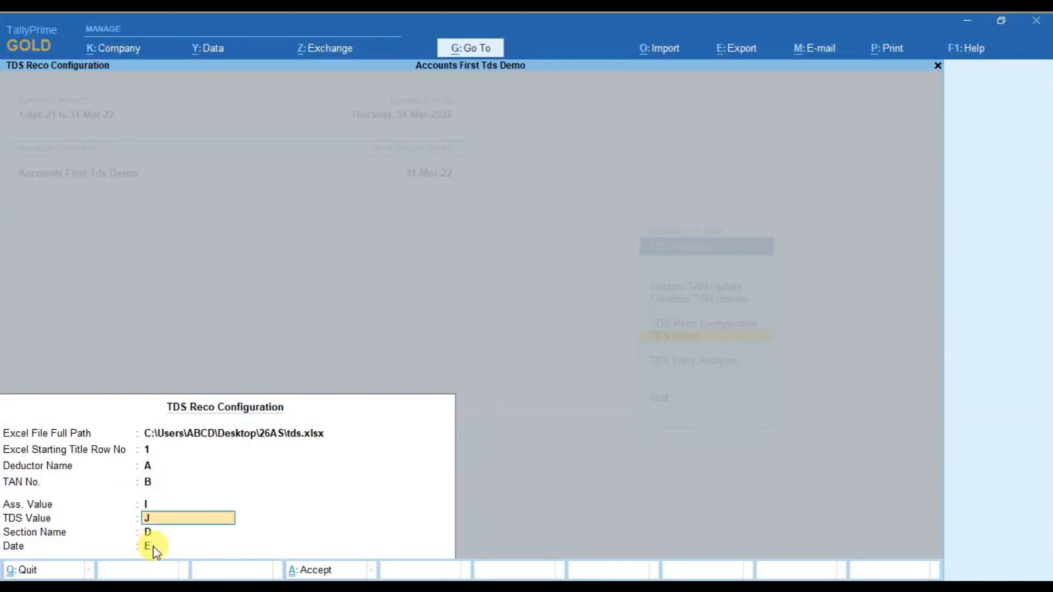
key("Return")
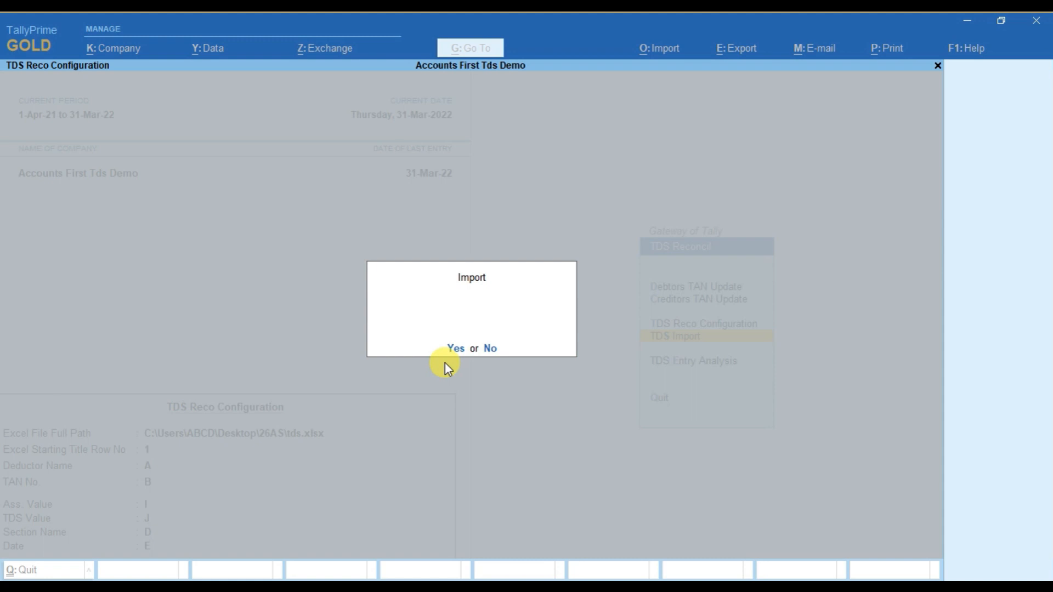
key("Return")
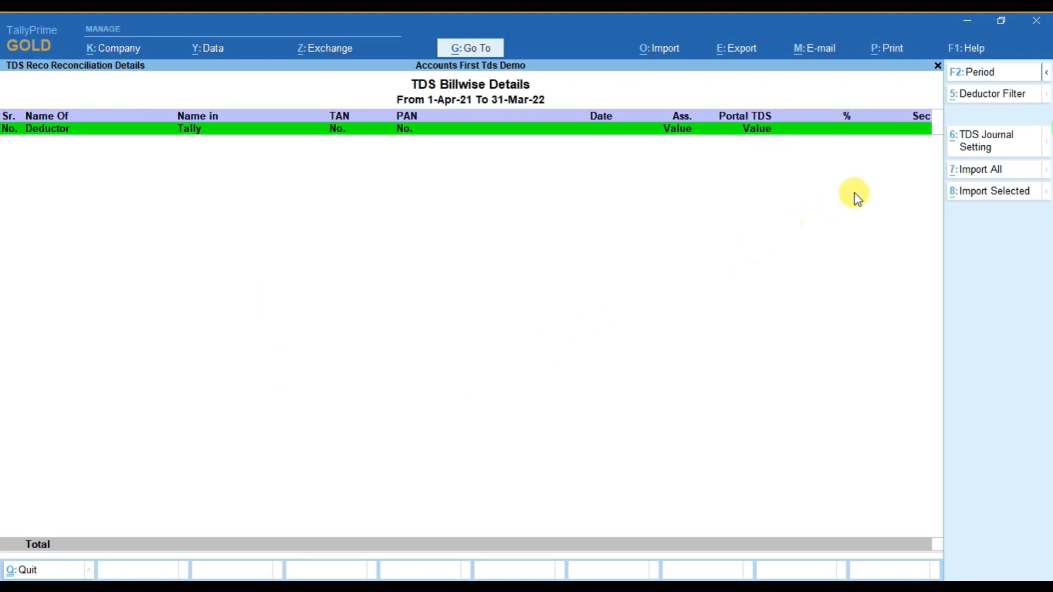
Set the deductor filter of the TDS Billwise Details report to All Items.
left_click(997, 98)
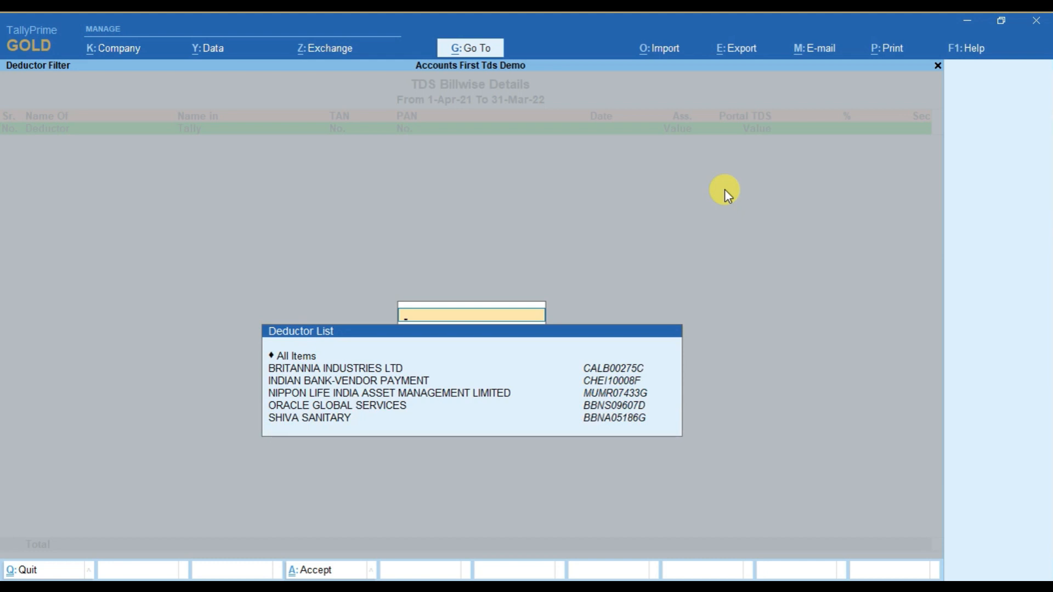
key("Down")
key("Down")
key("Down")
key("Down")
key("Down")
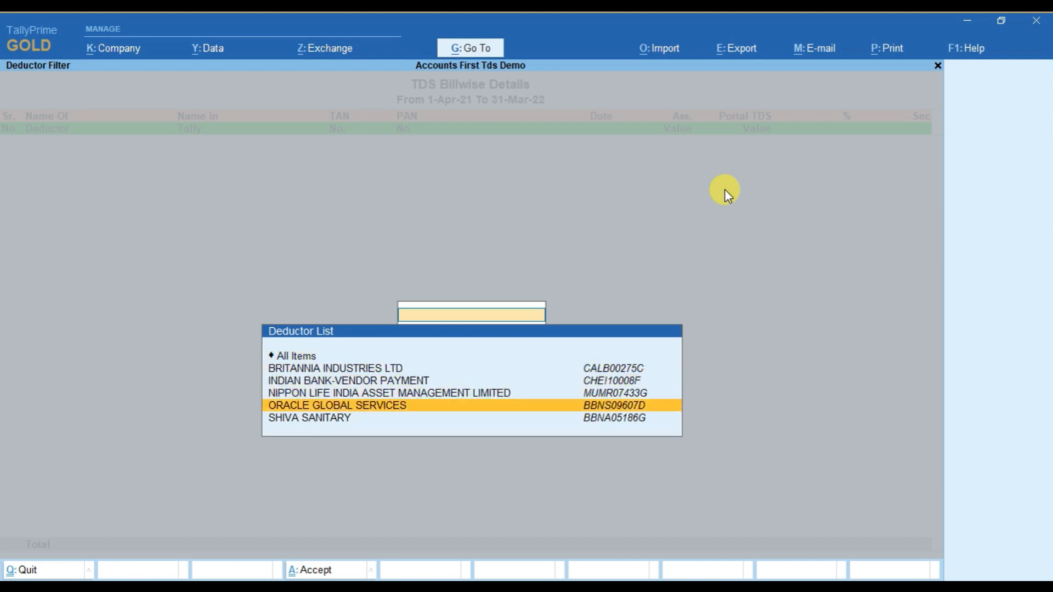
key("Up")
key("Up")
key("Up")
key("Up")
key("Up")
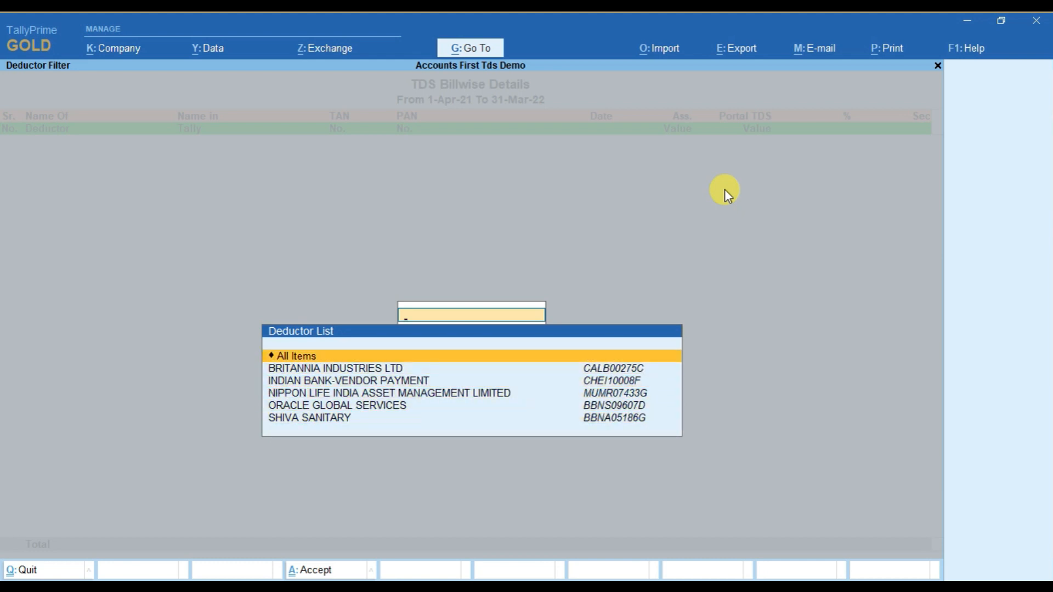
key("Return")
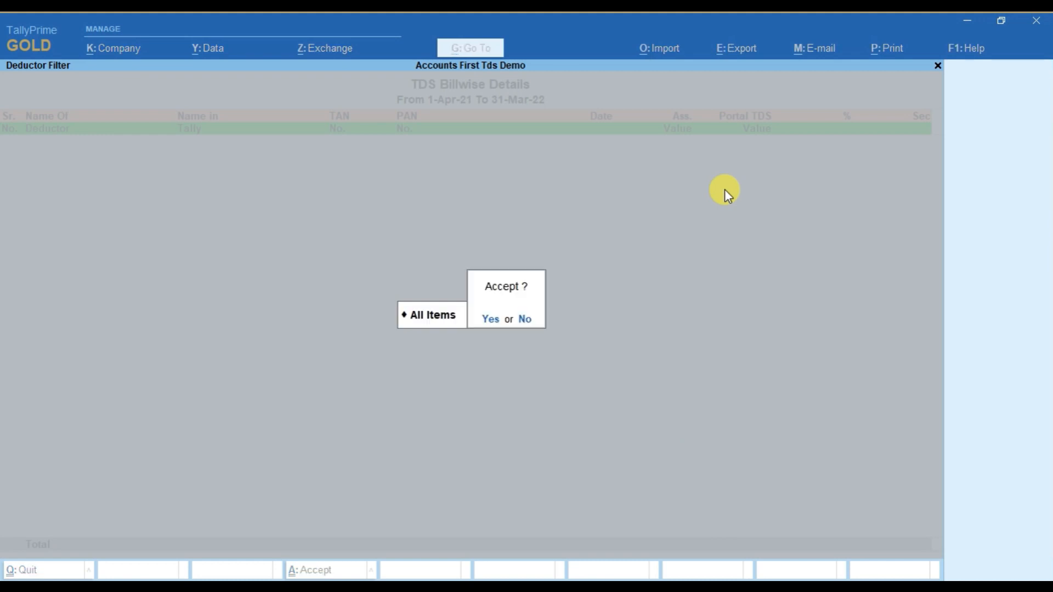
key("Return")
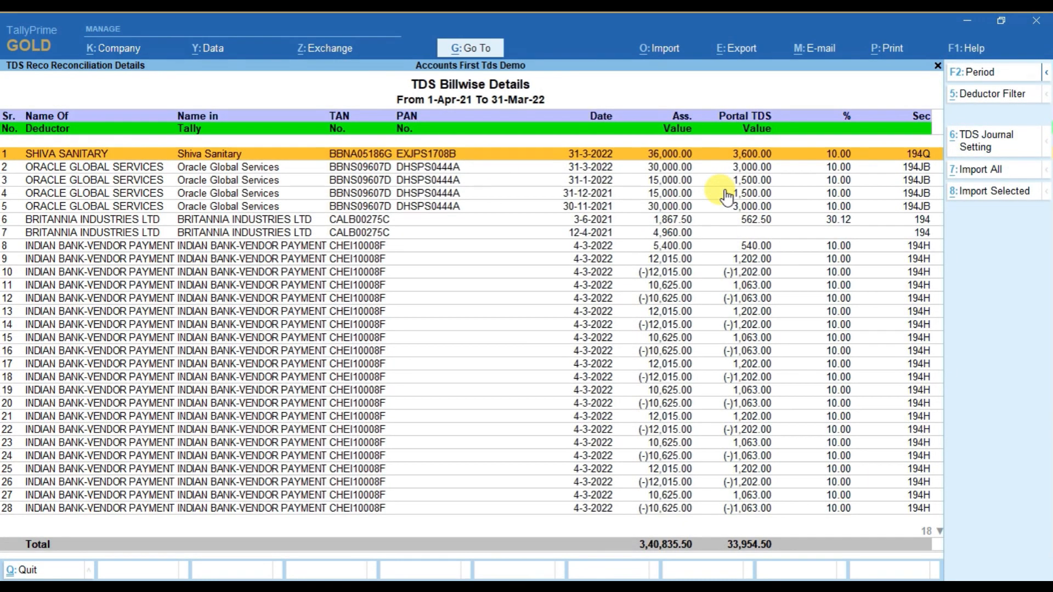
Examine the billwise TDS entries of all deductors, including those of Oracle Global Services, Britannia Industries and Indian Bank.
key("Down")
key("Down")
key("Down")
key("Down")
key("Down")
key("Down")
key("Down")
key("Down")
key("Down")
key("Down")
key("Down")
key("Down")
key("Down")
key("Down")
key("Down")
key("Down")
key("Down")
key("Down")
key("Down")
key("Down")
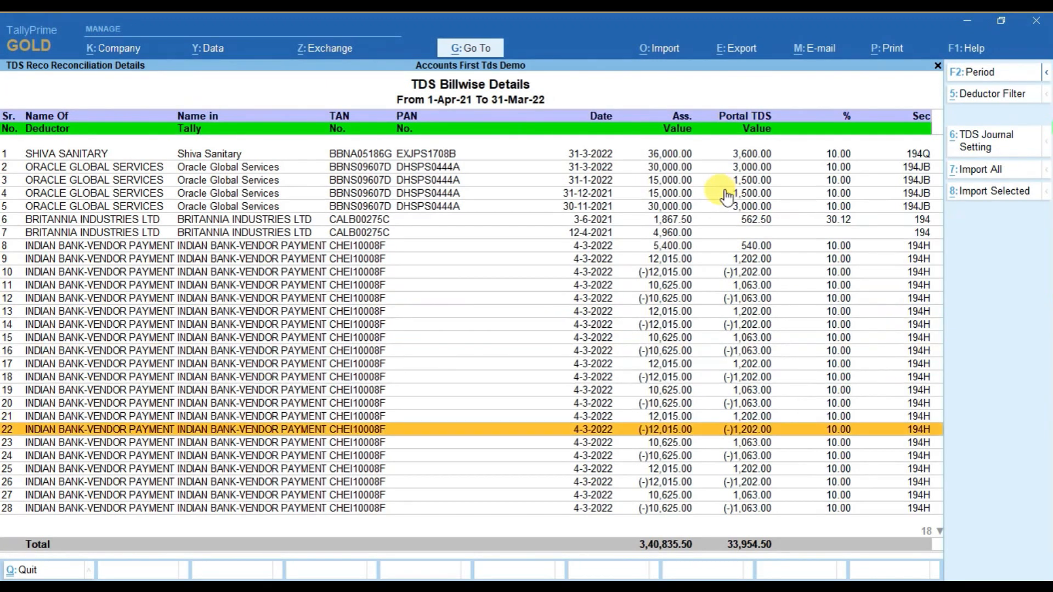
key("Down")
key("Down")
key("Down")
key("Down")
key("Down")
key("Down")
key("Down")
key("Down")
key("Down")
key("Down")
key("Down")
key("Down")
key("Down")
key("Down")
key("Down")
key("Down")
key("Down")
key("Down")
key("Down")
key("Down")
key("Up")
key("Up")
key("Up")
key("Up")
key("Up")
key("Up")
key("Up")
key("Up")
key("Up")
key("Up")
key("Up")
key("Up")
key("Up")
key("Up")
key("Up")
key("Up")
key("Up")
key("Up")
key("Up")
key("Up")
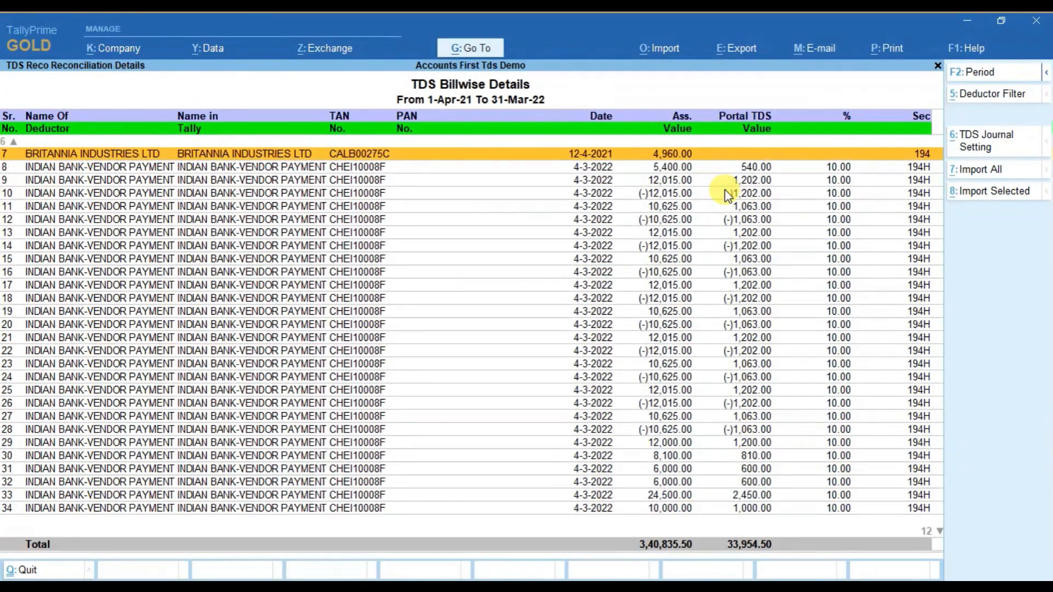
key("Up")
key("Up")
key("Up")
key("Up")
key("Up")
key("Up")
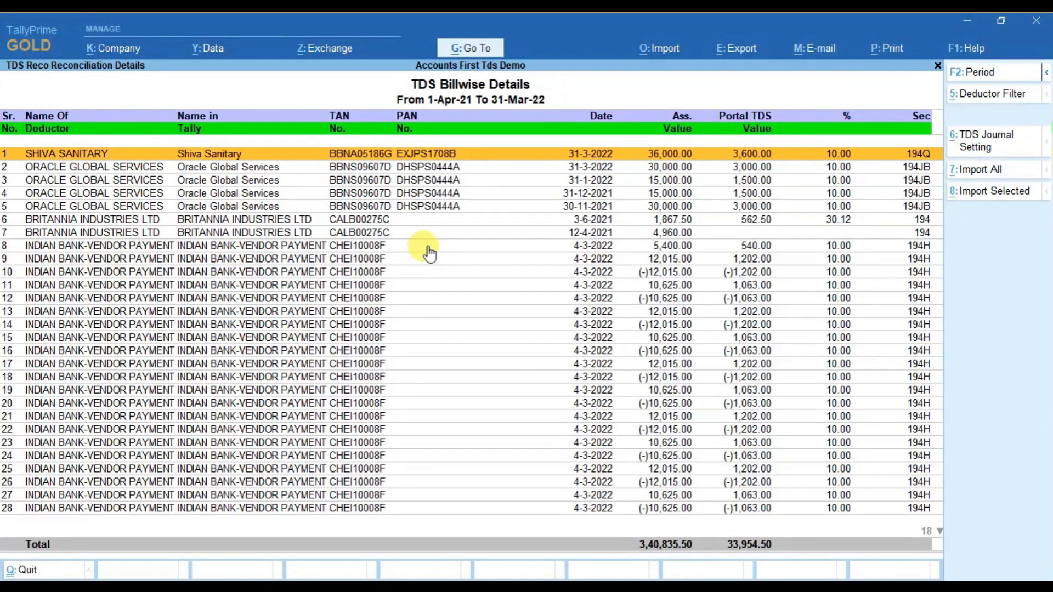
left_click(423, 221)
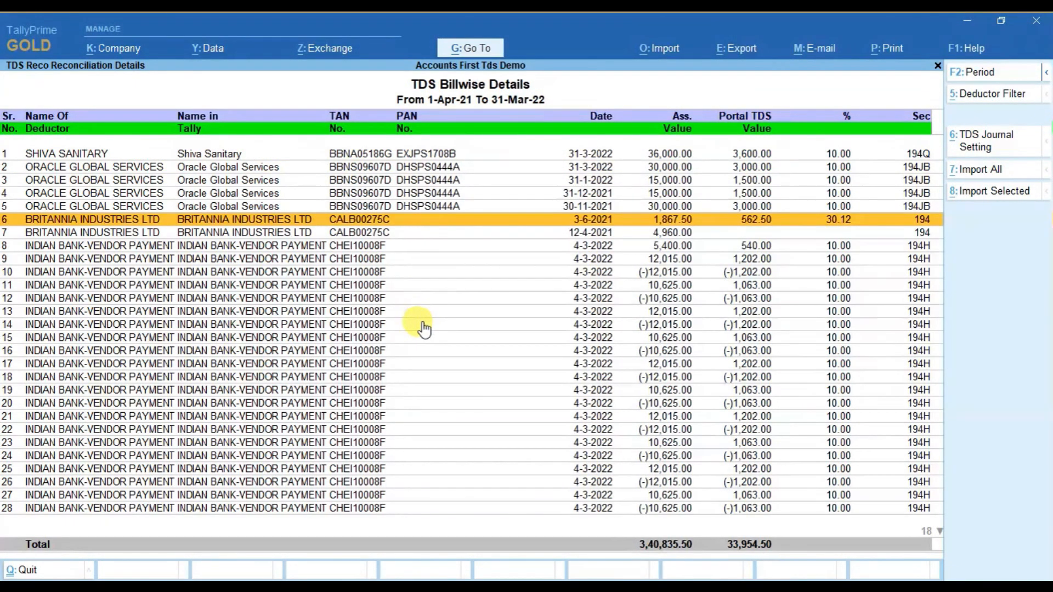
left_click(424, 328)
left_click(433, 207)
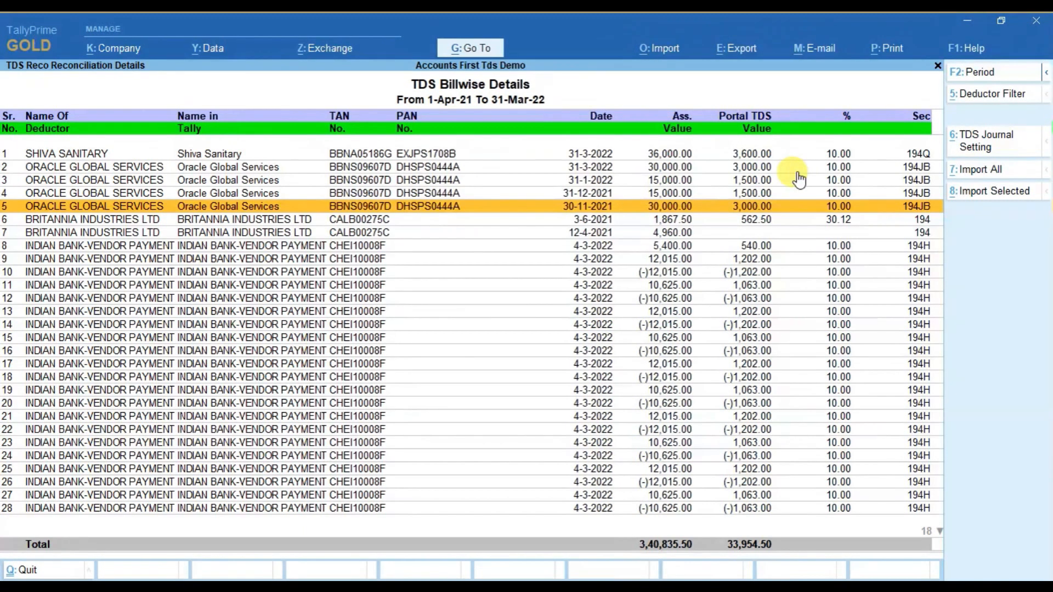
Filter the TDS Billwise Details report to the deductor BRITANNIA INDUSTRIES LTD.
left_click(987, 94)
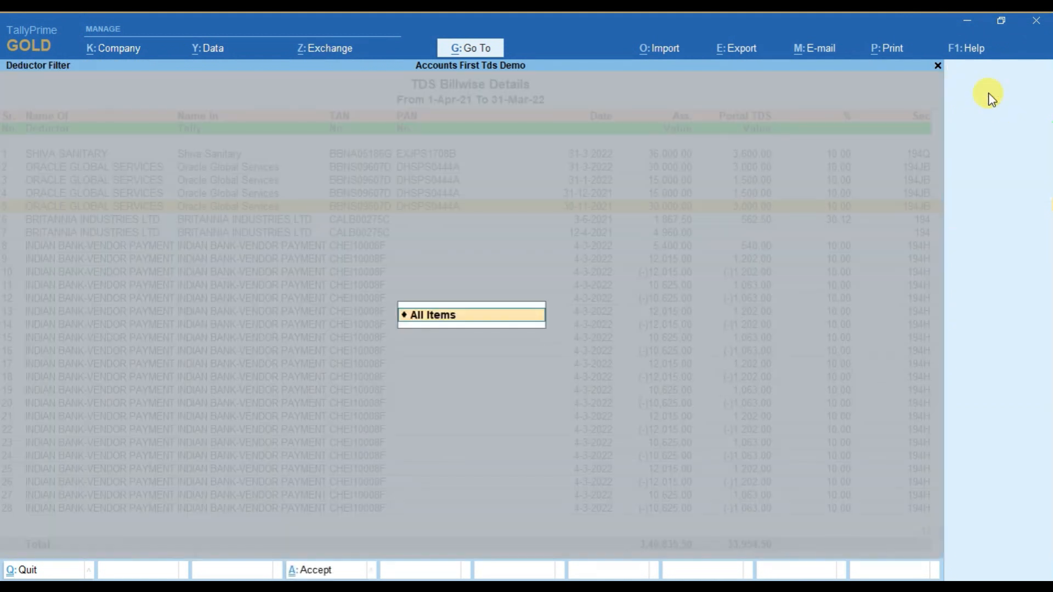
key("Down")
key("Down")
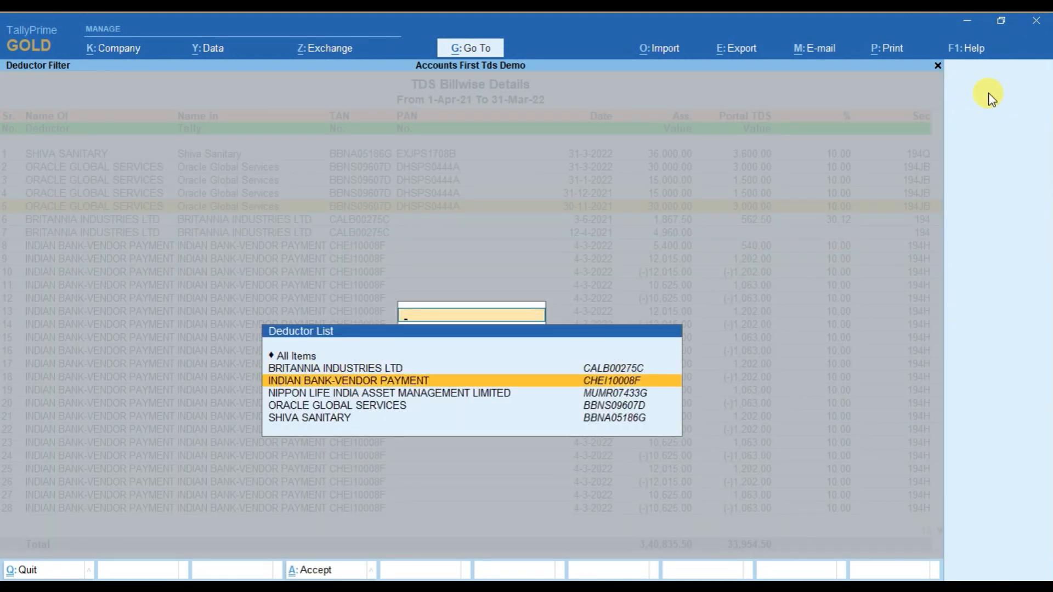
key("Down")
key("Down")
key("Down")
key("Up")
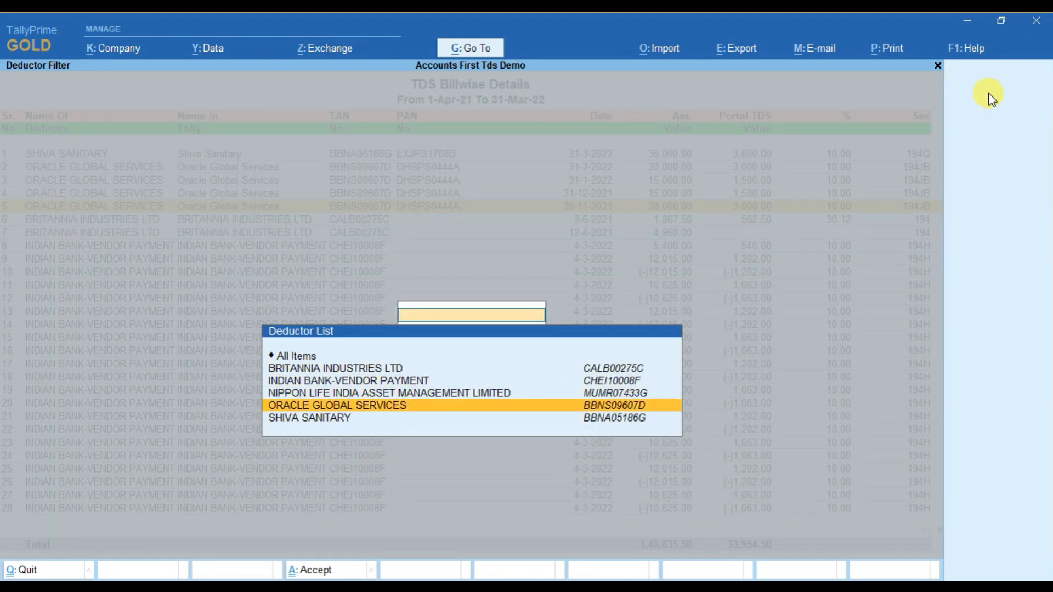
key("Up")
Review the filtered Britannia entries, check the BRITANNIA INDUSTRIES LTD ledger for vouchers, and return to the billwise report.
key("Up")
key("Up")
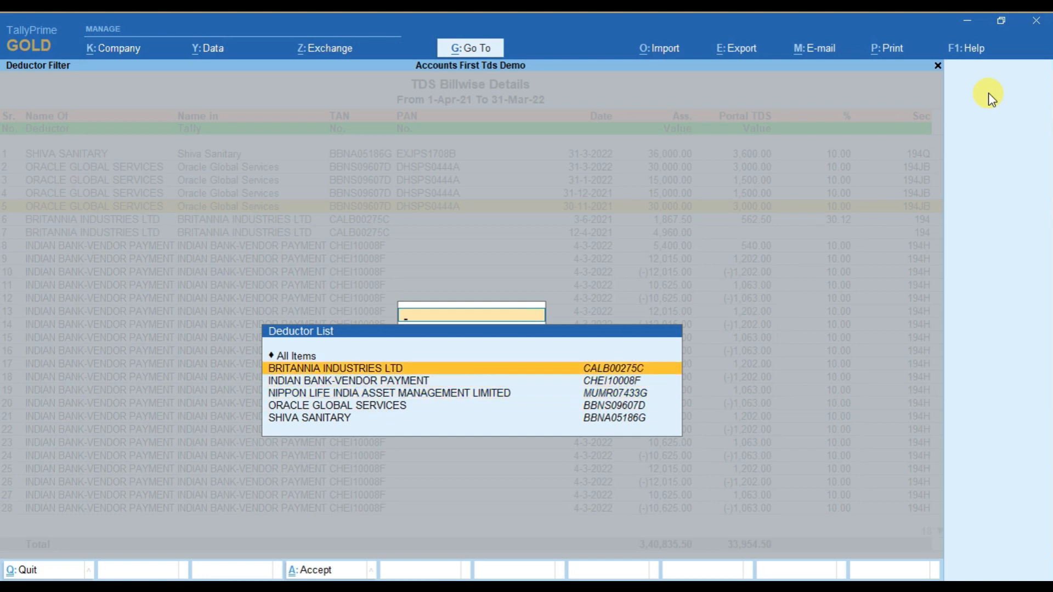
key("Return")
key("Return")
key("Down")
key("Up")
key("Down")
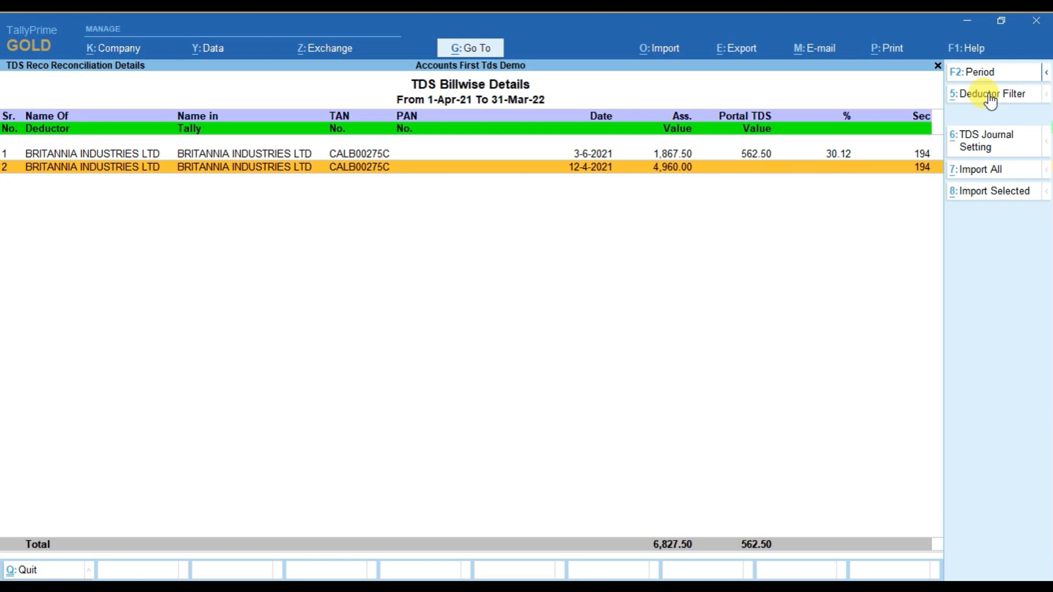
left_click(923, 153)
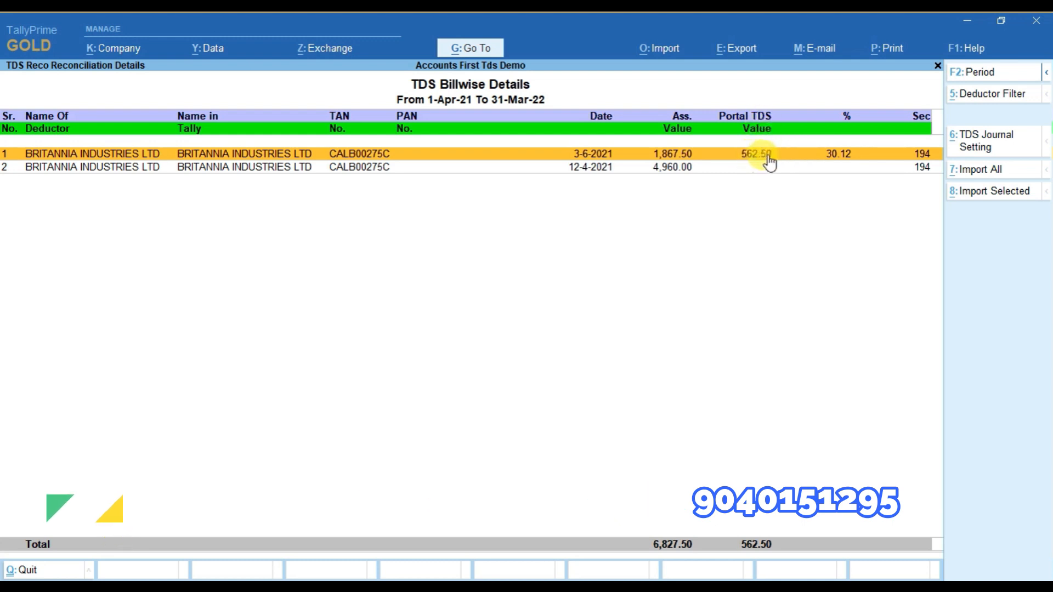
key("alt+g")
type("Ledg")
key("Return")
type("Bri")
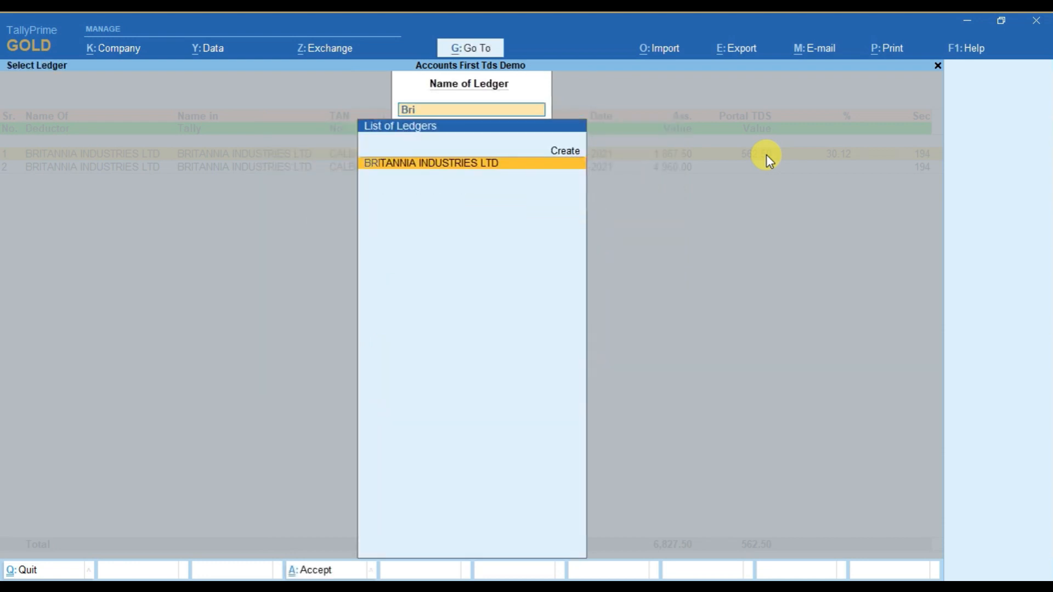
key("Return")
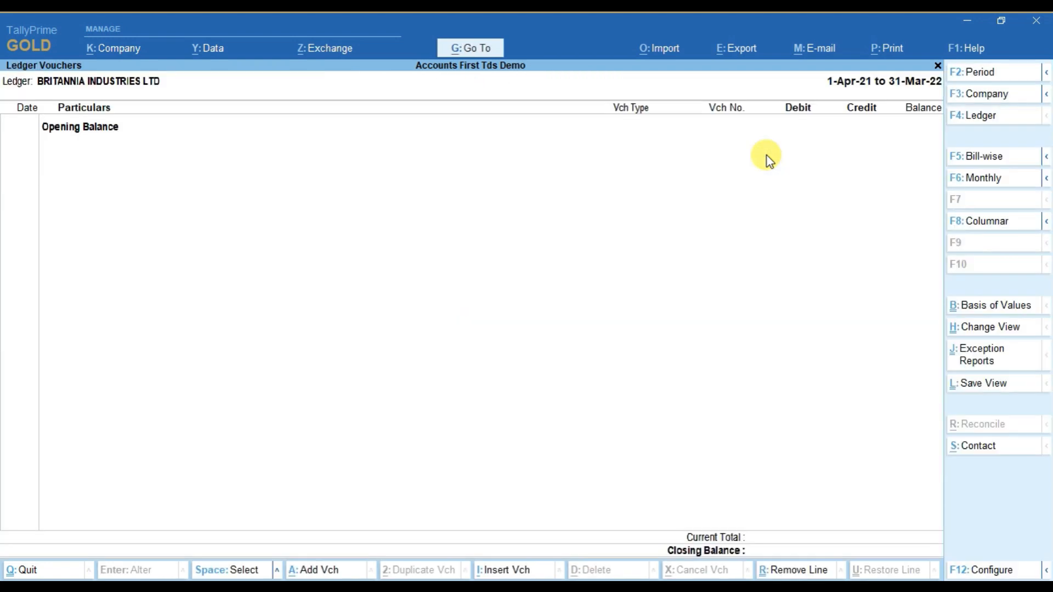
key("Escape")
key("Escape")
key("Escape")
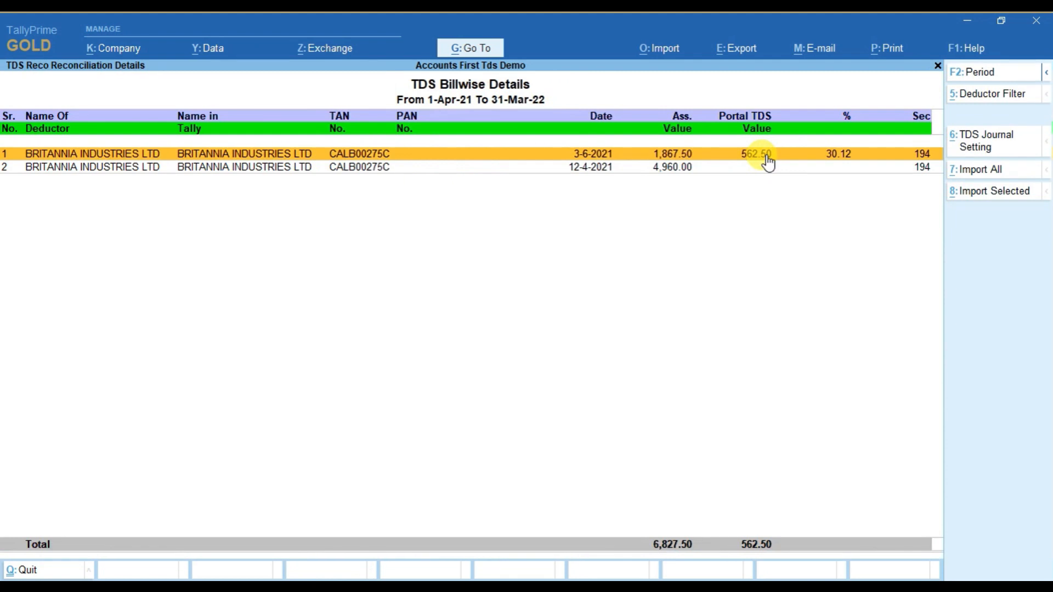
Import the 3-6-2021 Britannia entry as a journal with Tds as debit ledger and BRITANNIA INDUSTRIES LTD as credit deductor ledger.
left_click(987, 145)
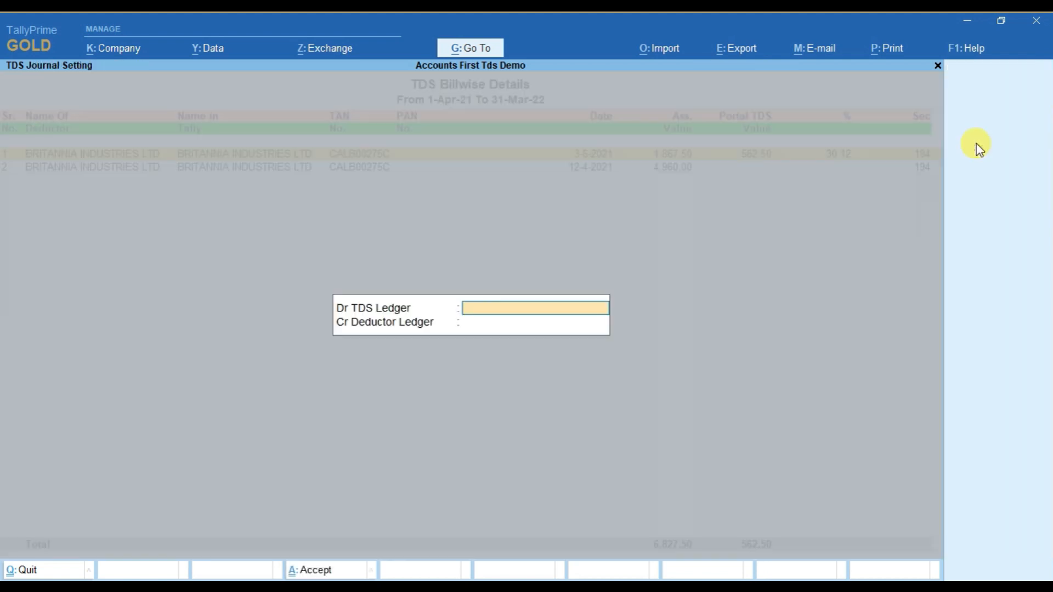
type("Tds")
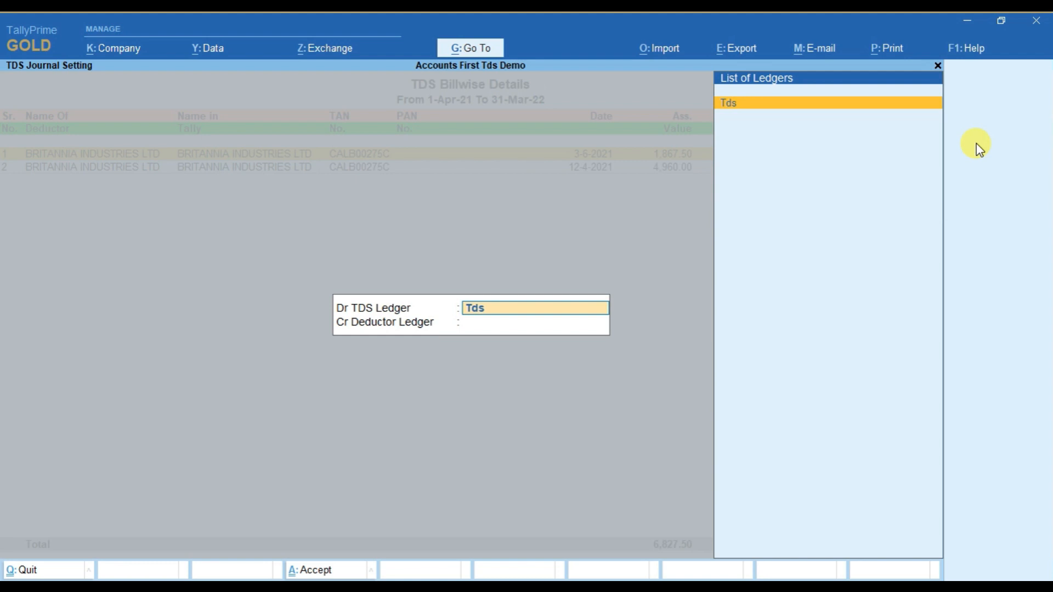
key("Return")
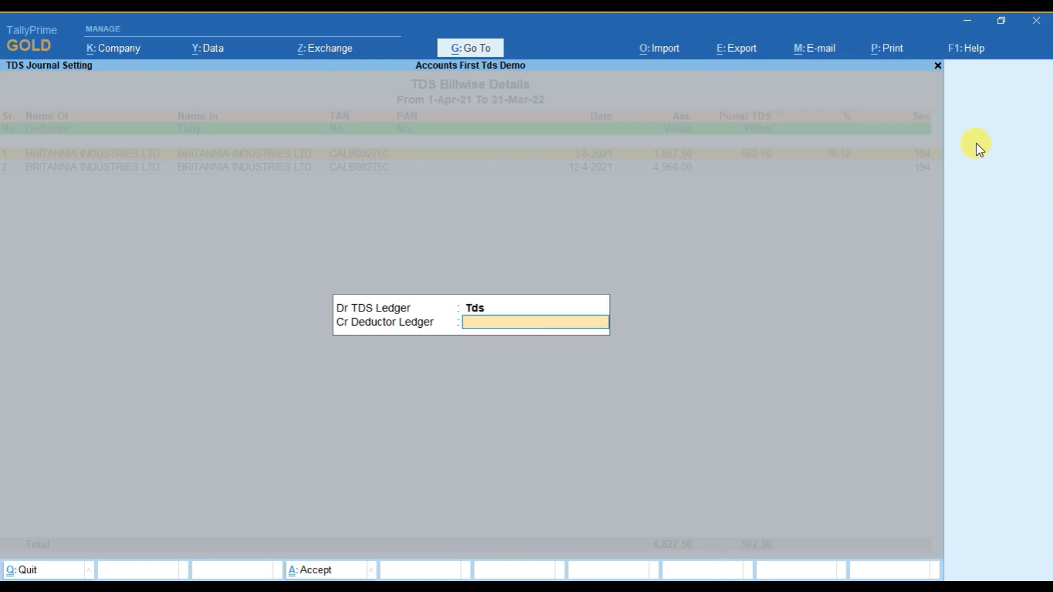
type("Bri")
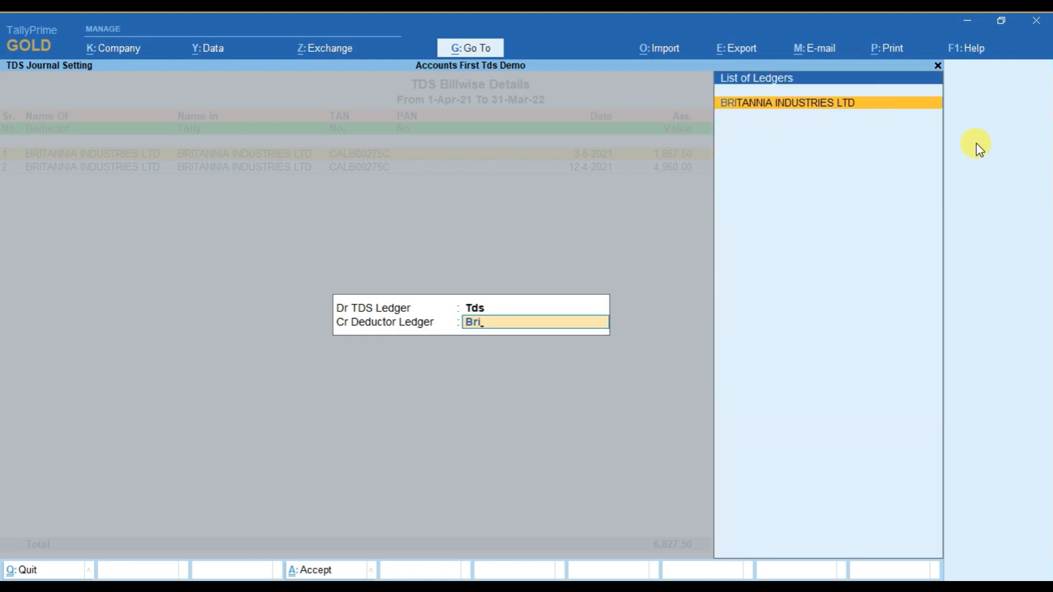
key("Return")
key("Return")
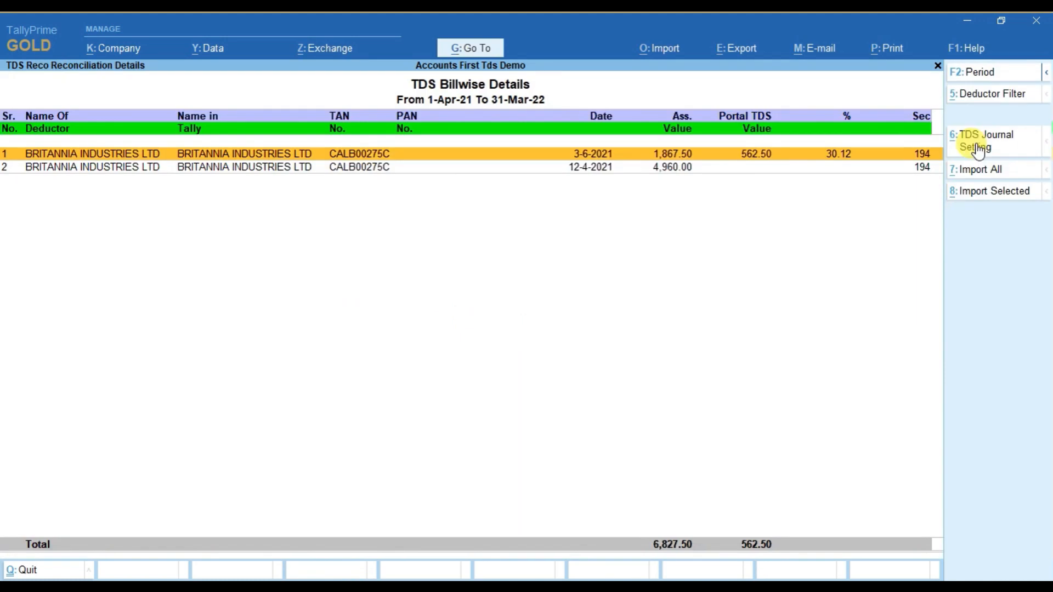
key("space")
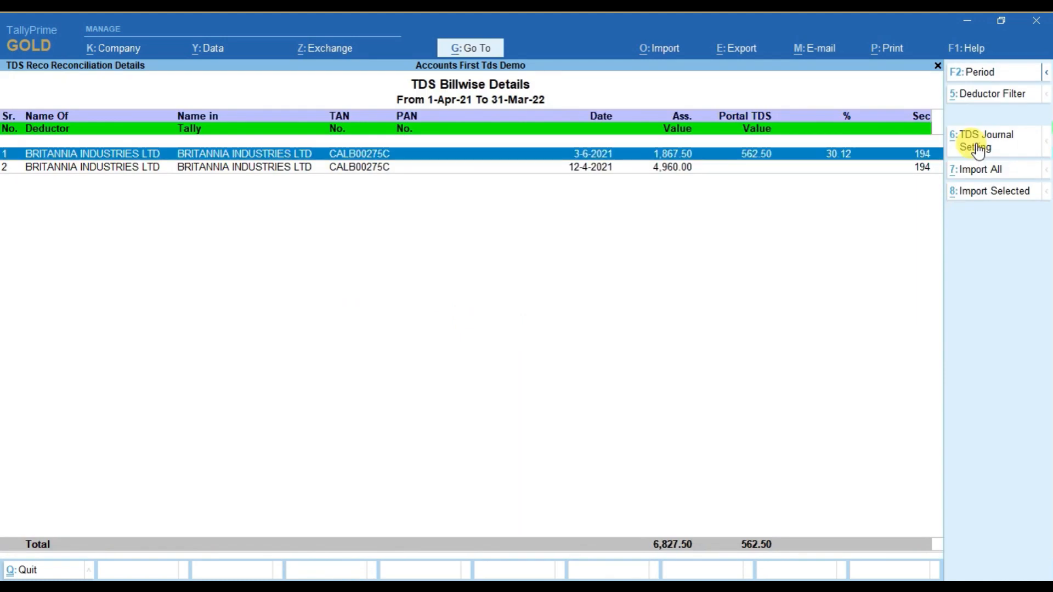
left_click(987, 194)
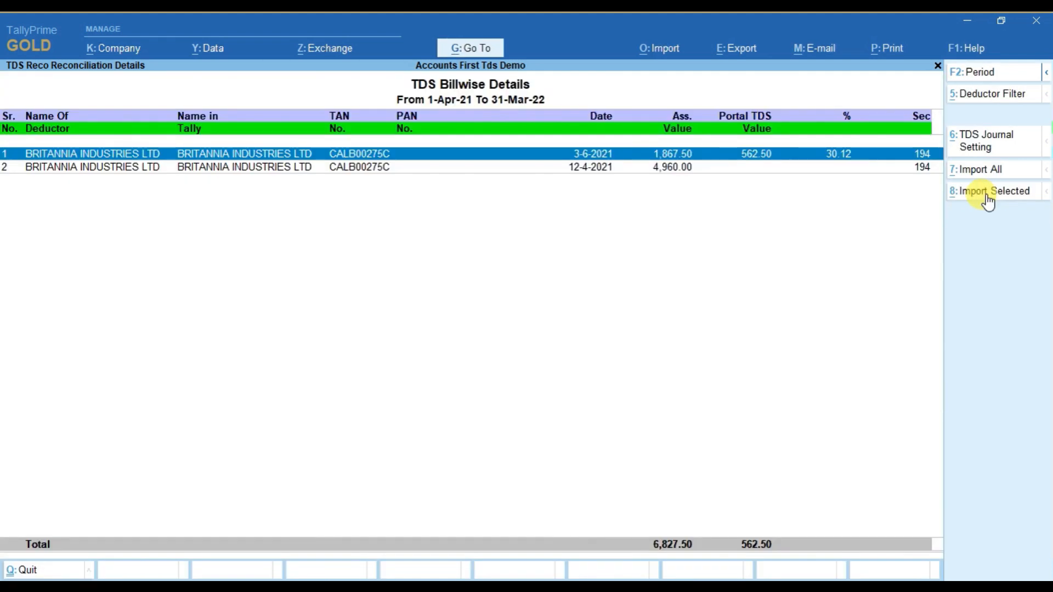
Inspect the imported TDS journal voucher in the BRITANNIA INDUSTRIES LTD ledger and return to the billwise report.
key("alt+g")
type("led")
key("Return")
type("br")
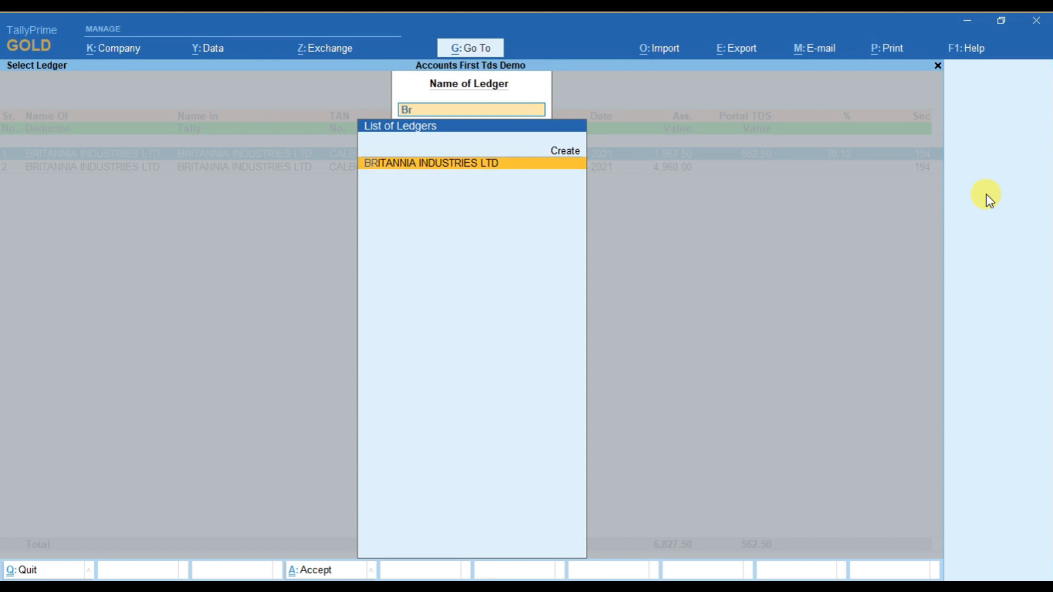
key("Return")
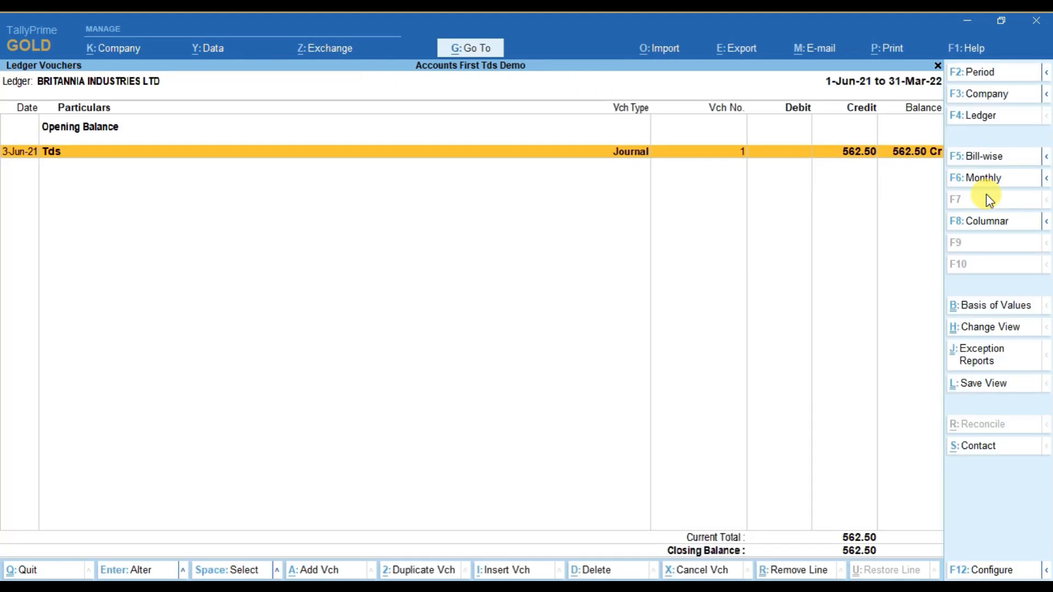
key("Return")
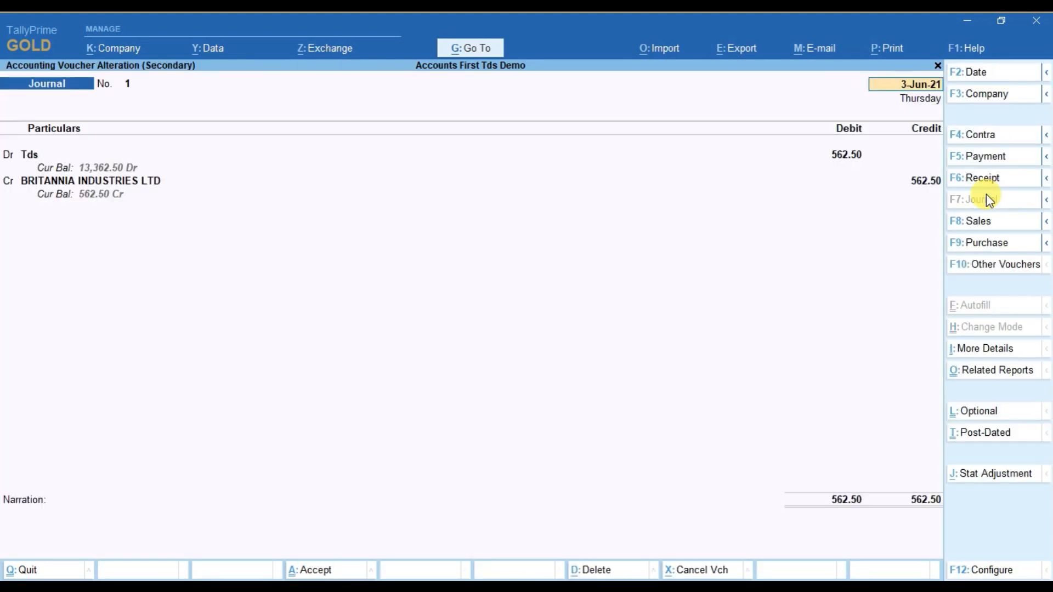
key("Escape")
key("y")
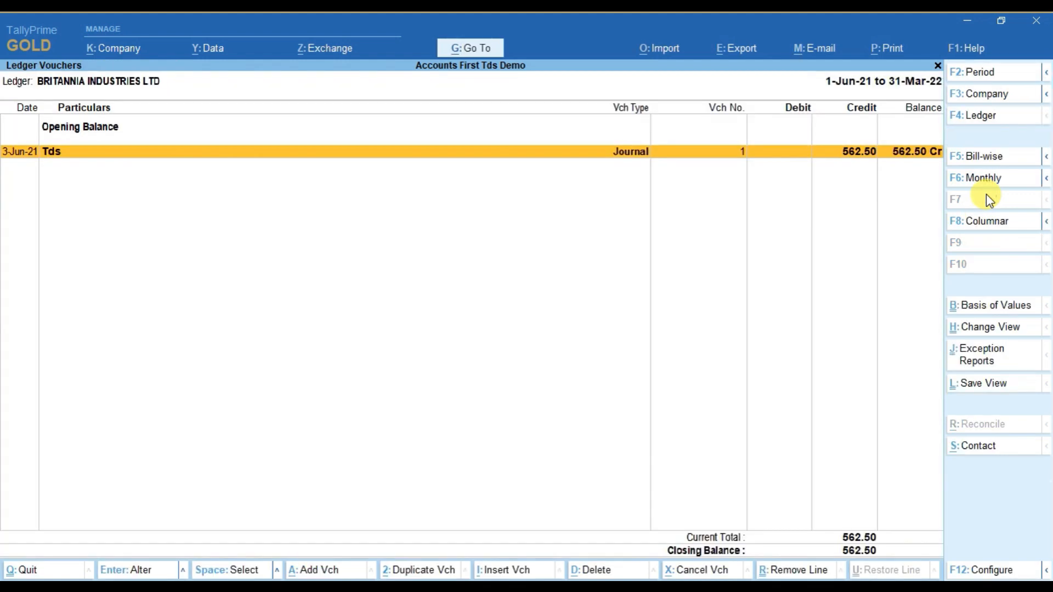
key("Escape")
key("Escape")
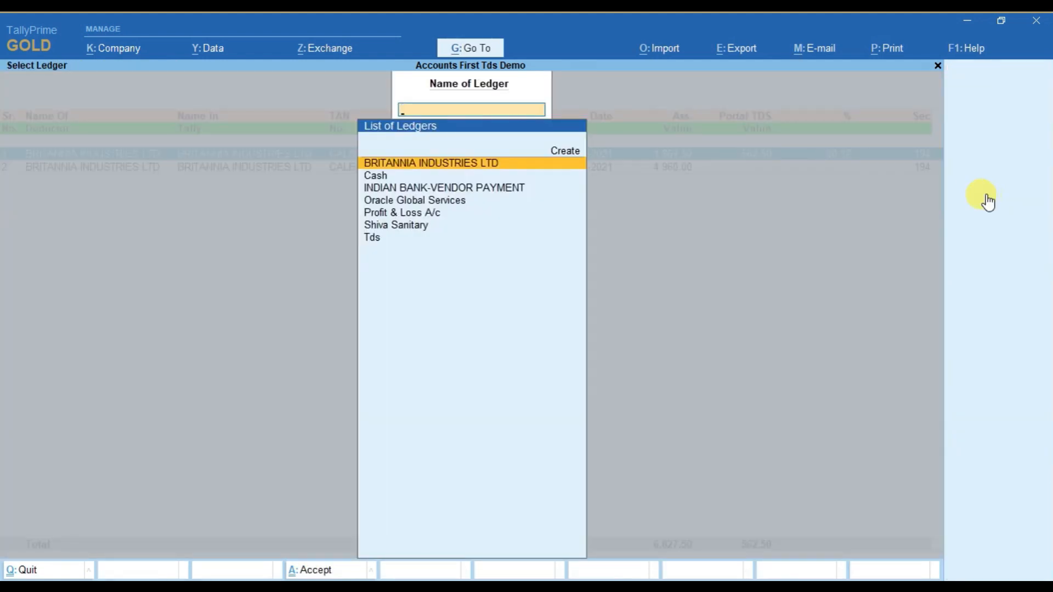
key("Escape")
Return to the TDS Billwise Details report and filter it to the deductor INDIAN BANK-VENDOR PAYMENT.
key("space")
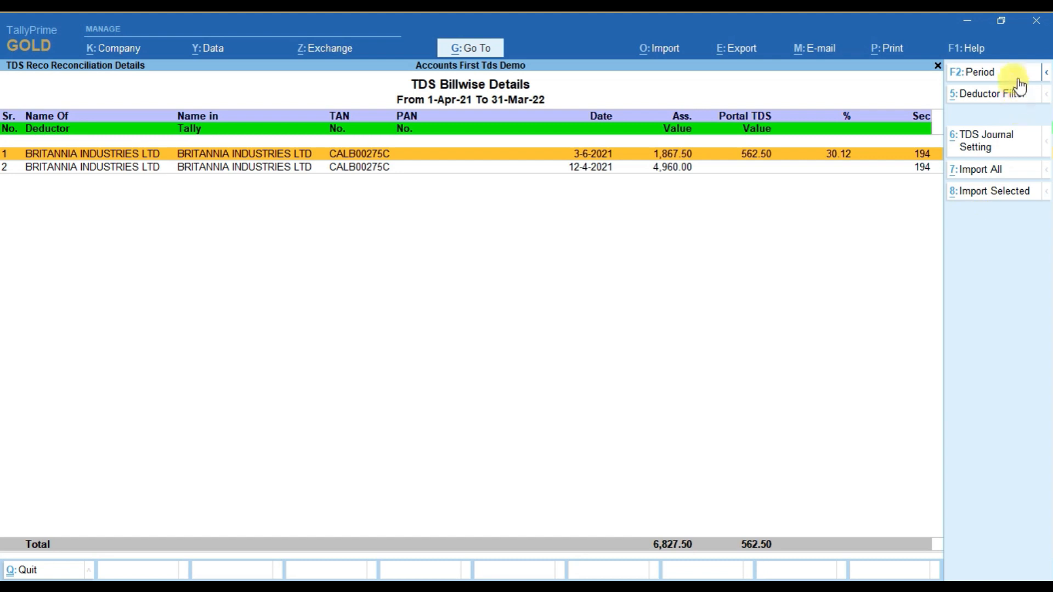
left_click(998, 96)
key("BackSpace")
key("Down")
key("Down")
key("Down")
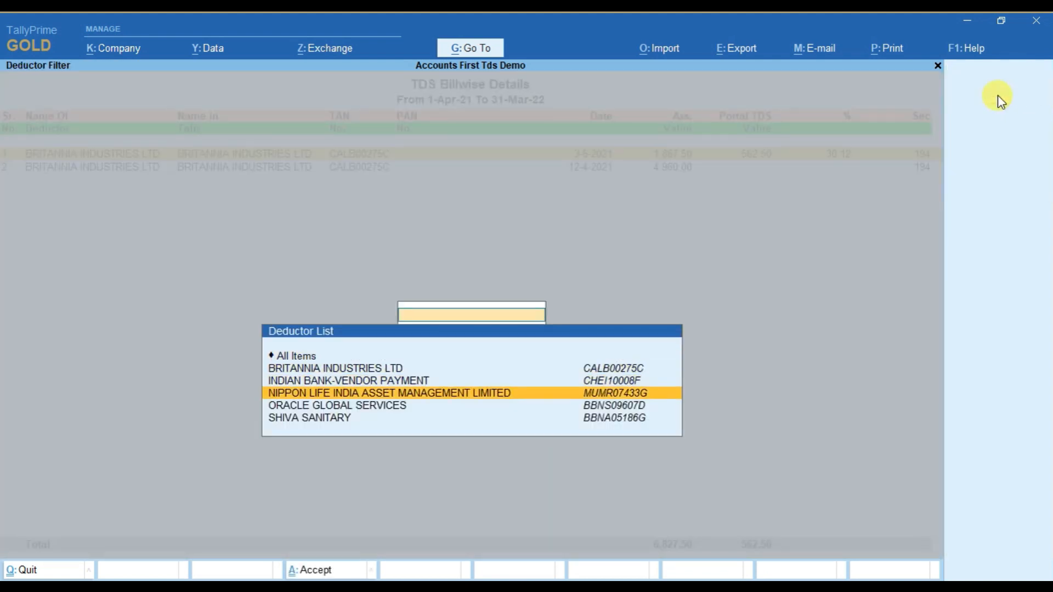
key("Up")
key("Return")
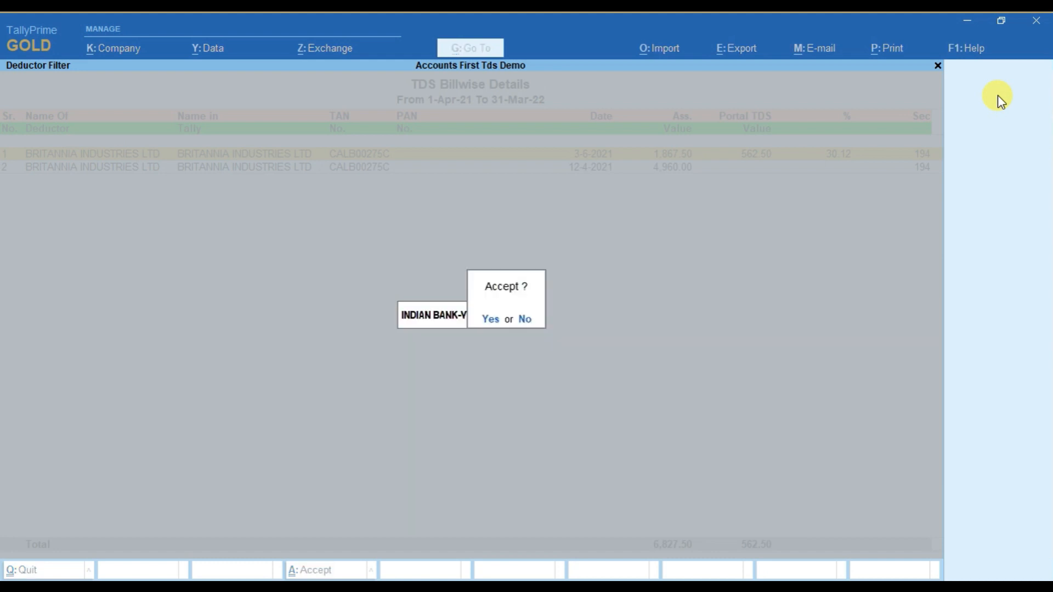
key("Return")
Look through the dates and TDS amounts of the filtered INDIAN BANK-VENDOR PAYMENT entries.
key("Down")
key("Down")
key("Down")
key("Down")
key("Down")
key("Down")
key("Down")
key("Down")
key("Down")
key("Down")
key("Down")
key("Down")
key("Down")
key("Down")
key("Down")
key("Down")
key("Down")
key("Down")
key("Down")
key("Down")
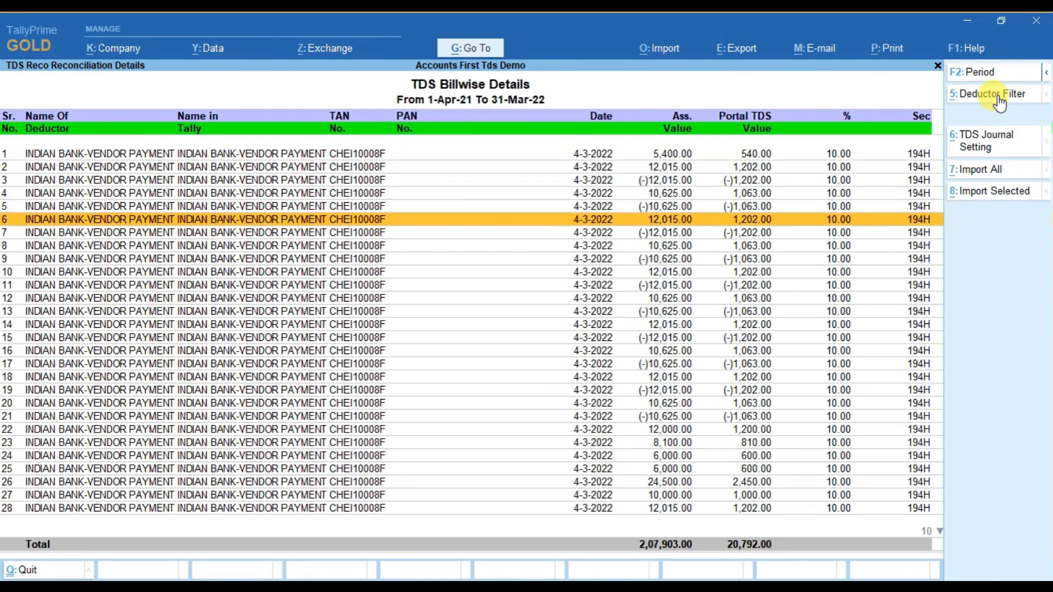
key("Down")
key("Down")
key("Down")
key("Down")
key("Down")
key("Down")
key("Up")
key("Up")
key("Up")
key("Up")
key("Up")
key("Up")
key("Up")
key("Up")
key("Up")
key("Up")
key("Up")
key("Up")
key("Up")
key("Up")
key("Up")
key("Up")
key("Up")
key("Up")
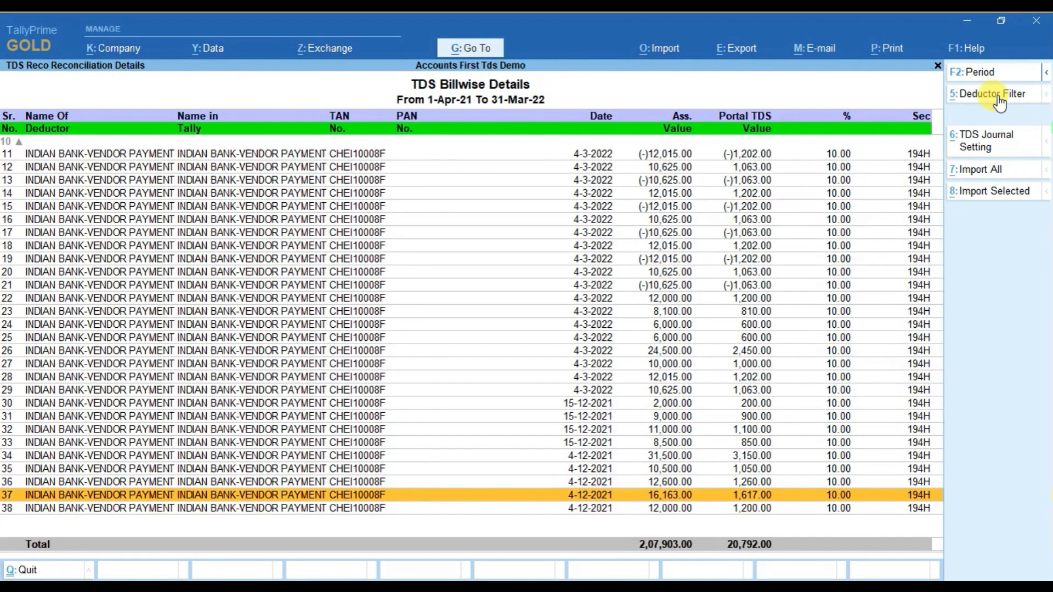
key("Up")
key("Up")
key("Up")
key("Up")
key("Up")
key("Up")
key("Up")
key("Up")
key("Down")
key("Down")
key("Down")
key("Down")
key("Down")
key("Down")
key("Down")
key("Down")
key("Down")
key("Down")
key("Down")
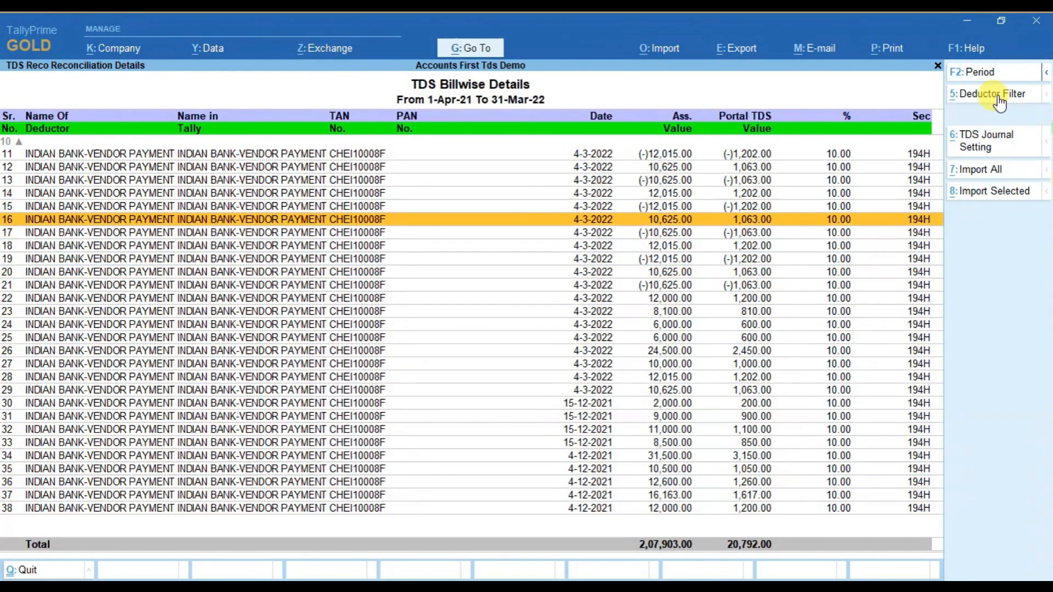
Select the INDIAN BANK-VENDOR PAYMENT entries from row 23 through row 38.
key("shift+Down")
key("shift+Down")
key("shift+Down")
key("shift+Down")
key("shift+Down")
key("shift+Down")
key("shift+Down")
key("shift+Down")
key("shift+Down")
key("shift+Down")
key("shift+Down")
key("shift+Down")
key("shift+Down")
key("shift+Down")
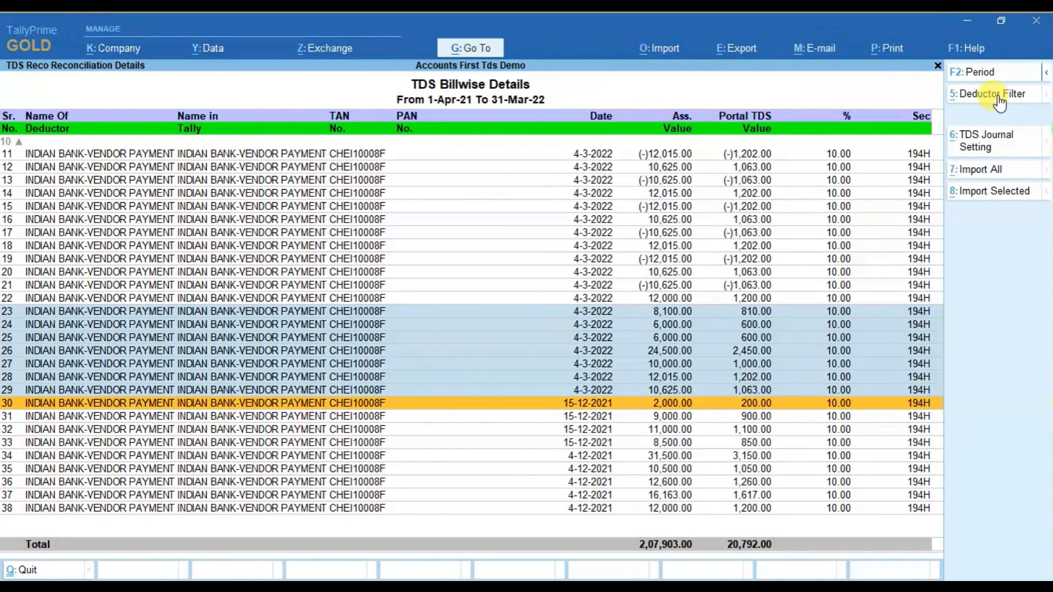
key("shift+Down")
key("shift+Down")
key("shift+Up")
key("shift+Up")
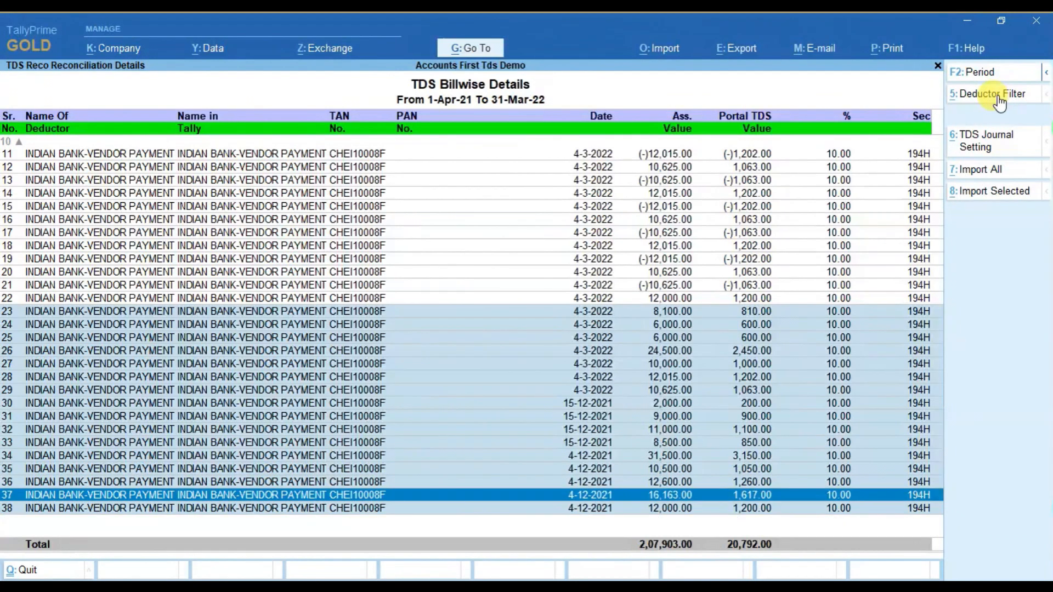
Set the credit deductor ledger to INDIAN BANK-VENDOR PAYMENT, keeping Tds as debit ledger, and import the selected entries as journals.
left_click(981, 141)
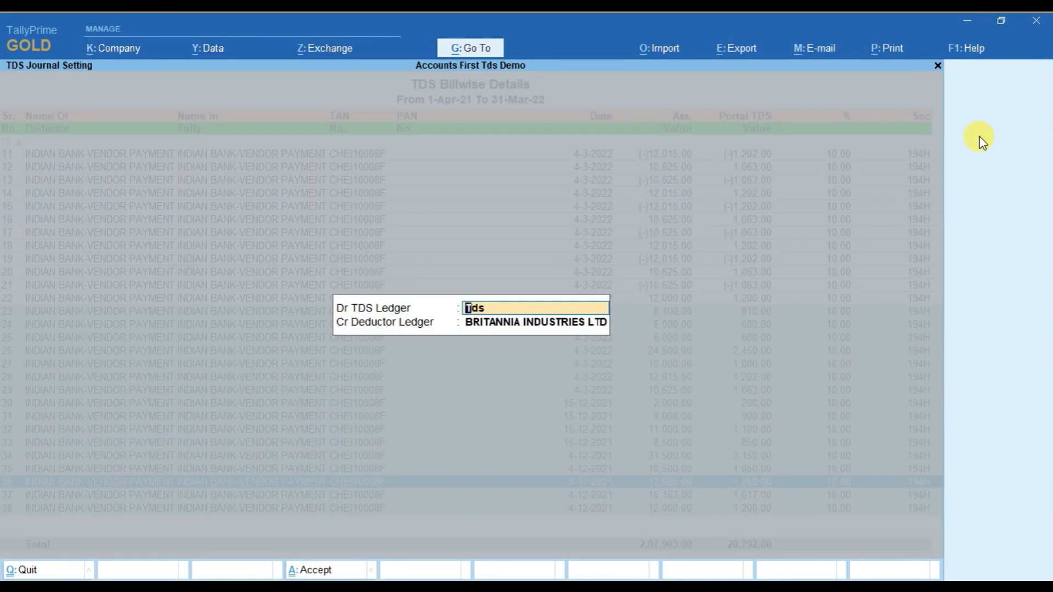
key("Return")
key("BackSpace")
type("Ind")
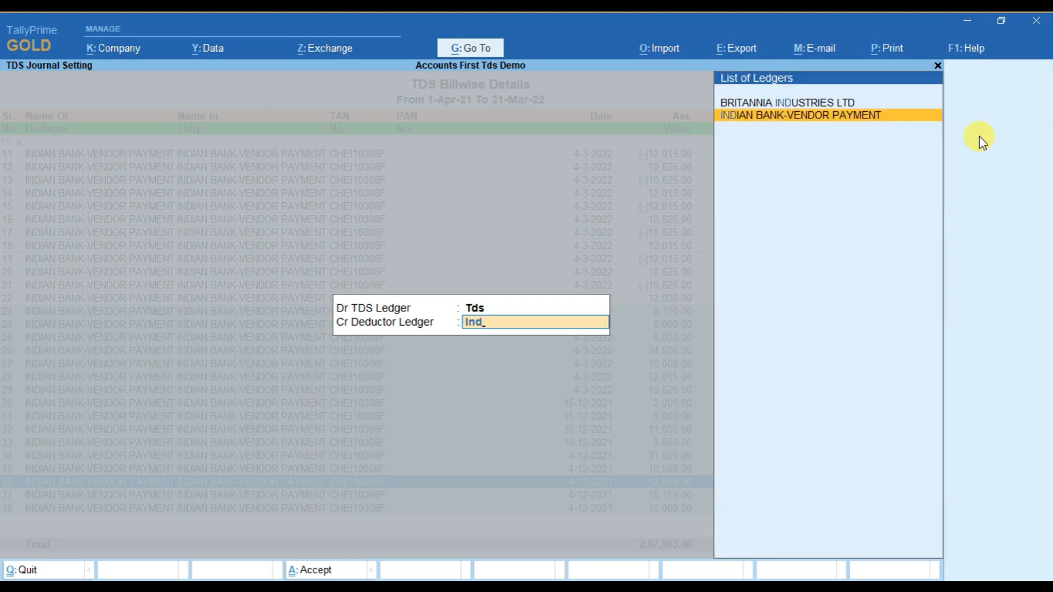
key("Return")
key("Return")
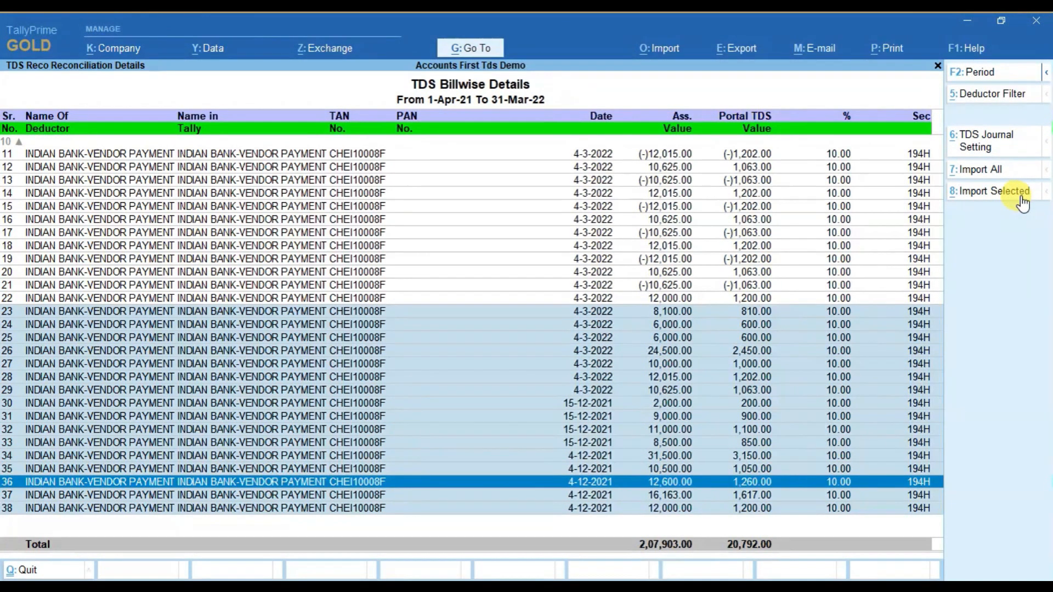
left_click(989, 198)
Open the ledger vouchers of INDIAN BANK-VENDOR PAYMENT for the period 1-Apr-21 to 31-Mar-22.
key("alt+g")
type("Led")
key("Return")
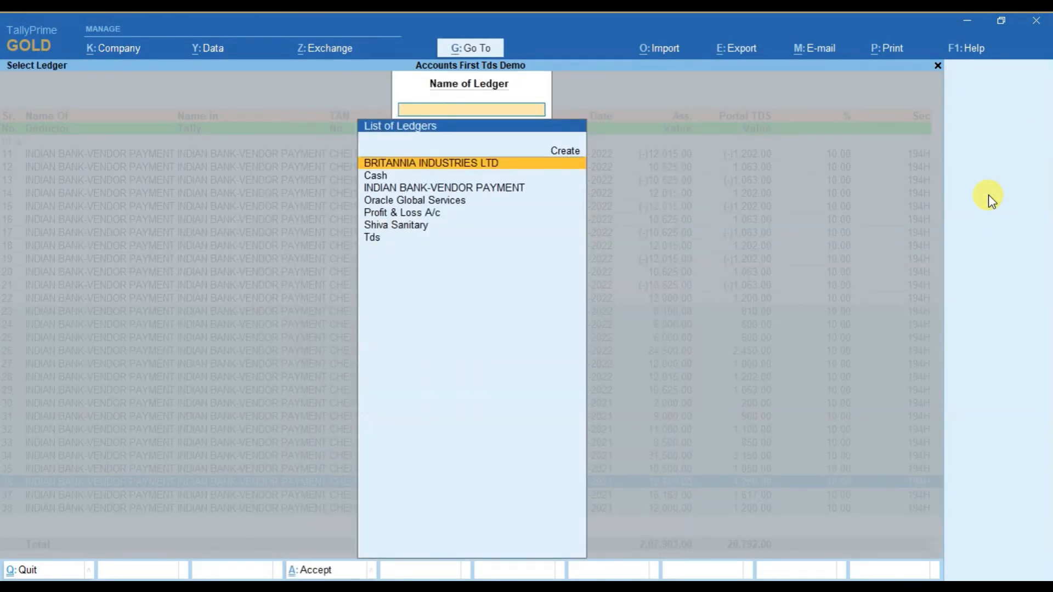
type("Ind")
key("Return")
key("F2")
key("Return")
key("Return")
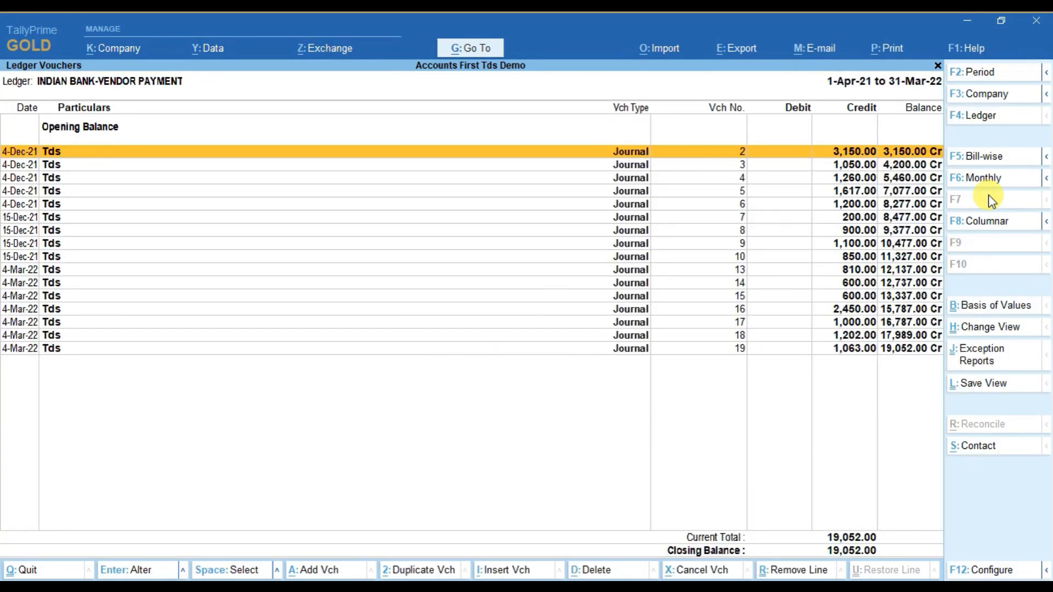
Review the imported Tds journals, inspect the first 4-Dec-21 voucher, and return to the TDS Reconcil menu.
key("Down")
key("Down")
key("Down")
key("Down")
key("Down")
key("Down")
key("Down")
key("Down")
key("Up")
key("Up")
key("Up")
key("Up")
key("Up")
key("Up")
key("Up")
key("Up")
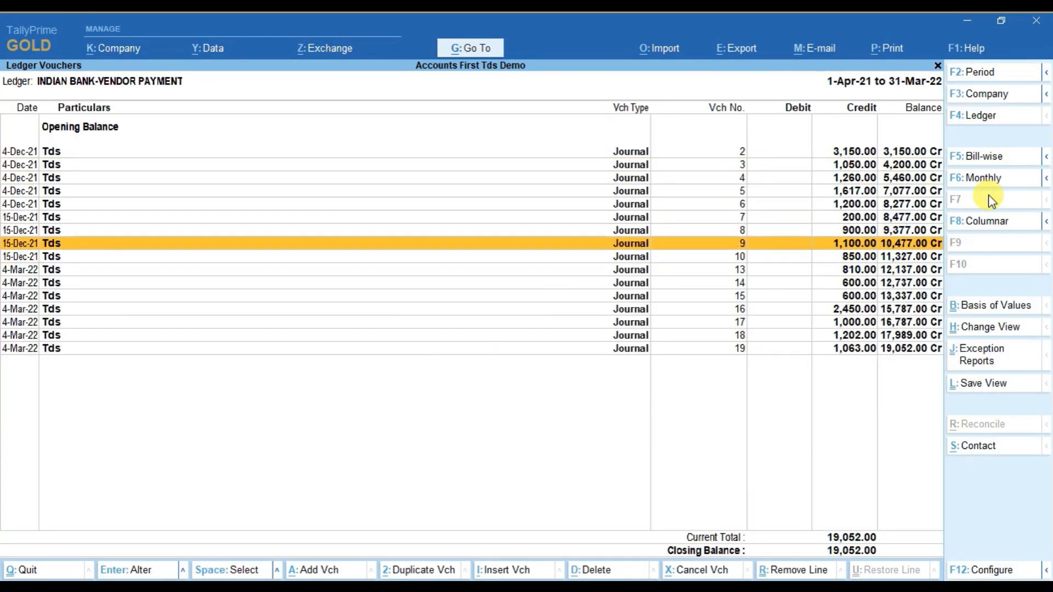
key("Return")
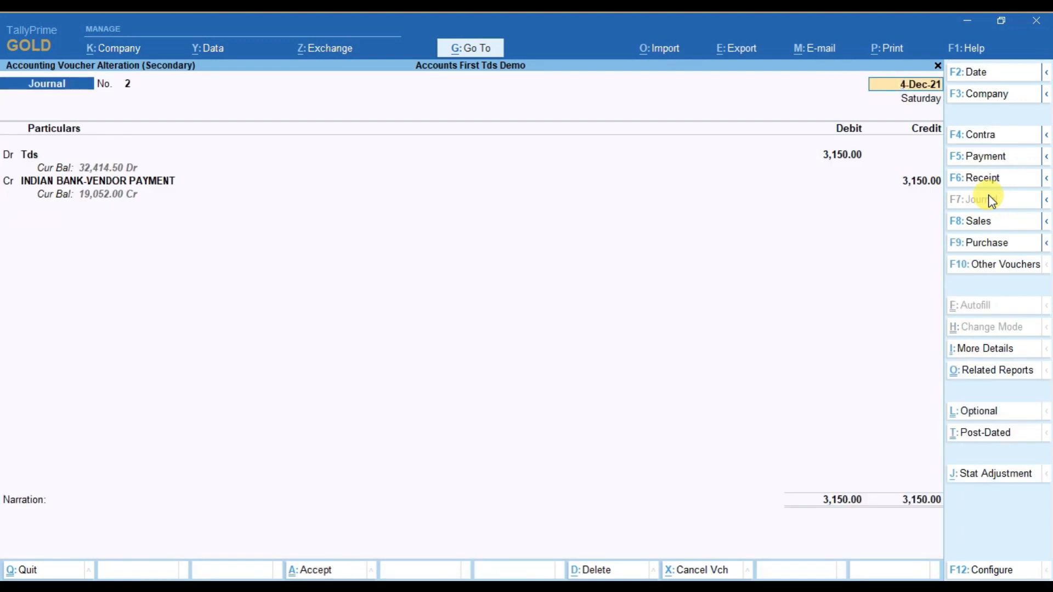
key("Escape")
key("Return")
key("Escape")
key("Escape")
key("Escape")
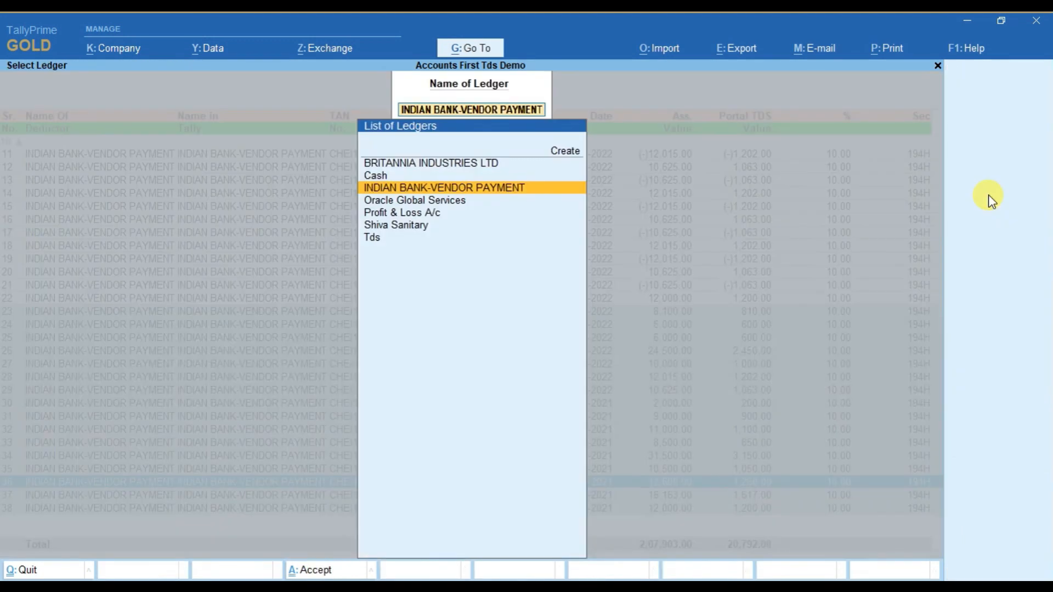
key("Escape")
key("Escape")
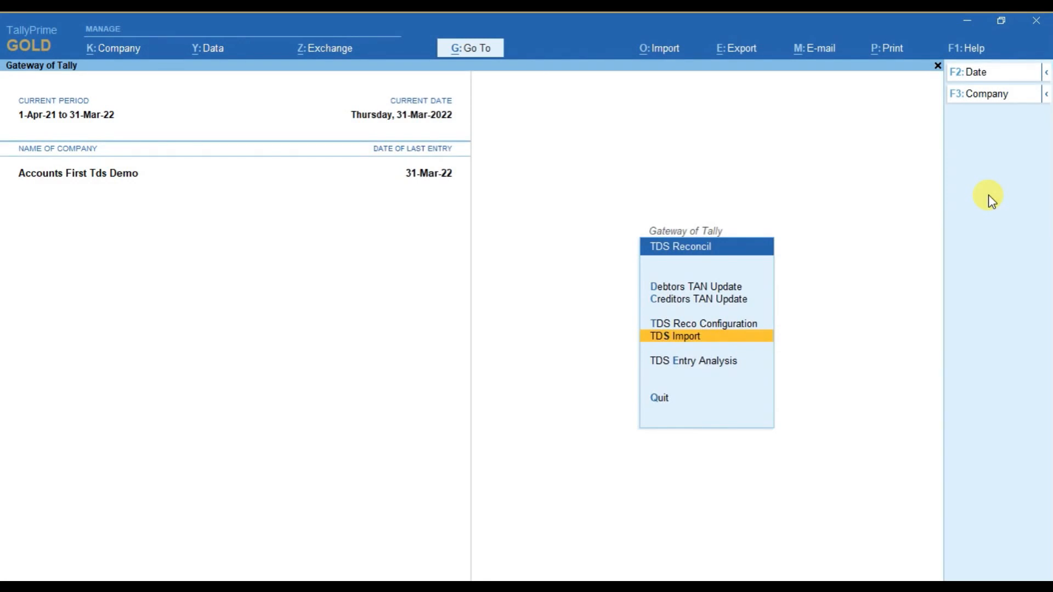
Import the tds pivot.xlsx file again through TDS Reco Configuration with its existing column settings.
key("Up")
key("Return")
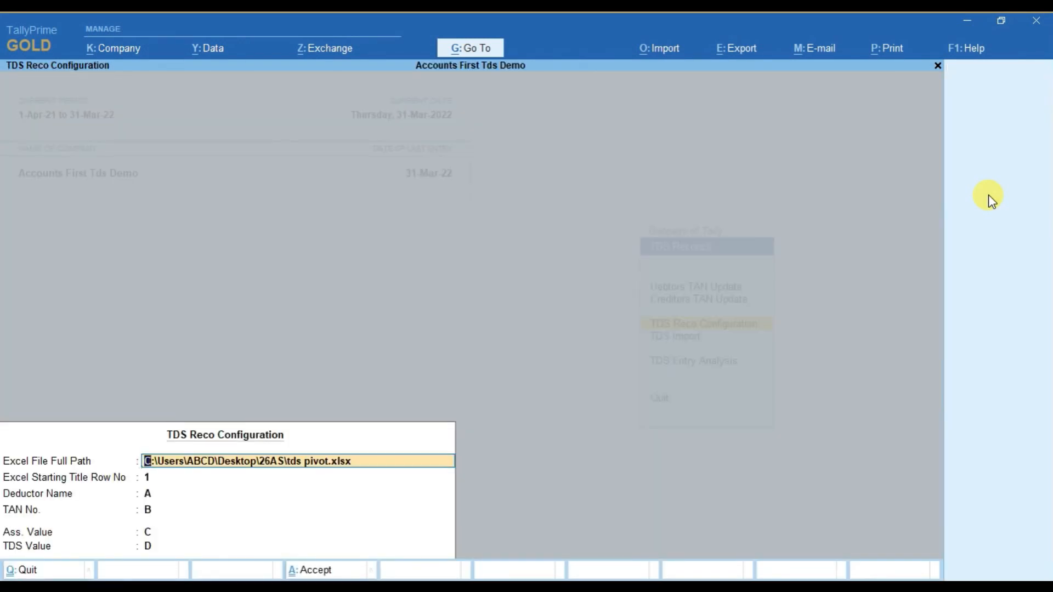
key("ctrl+a")
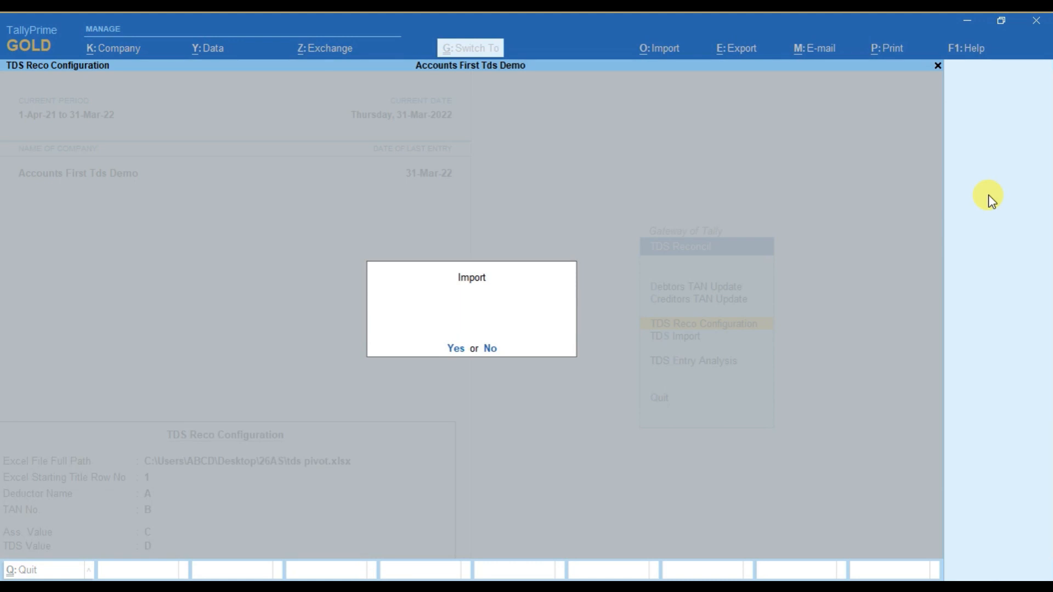
key("y")
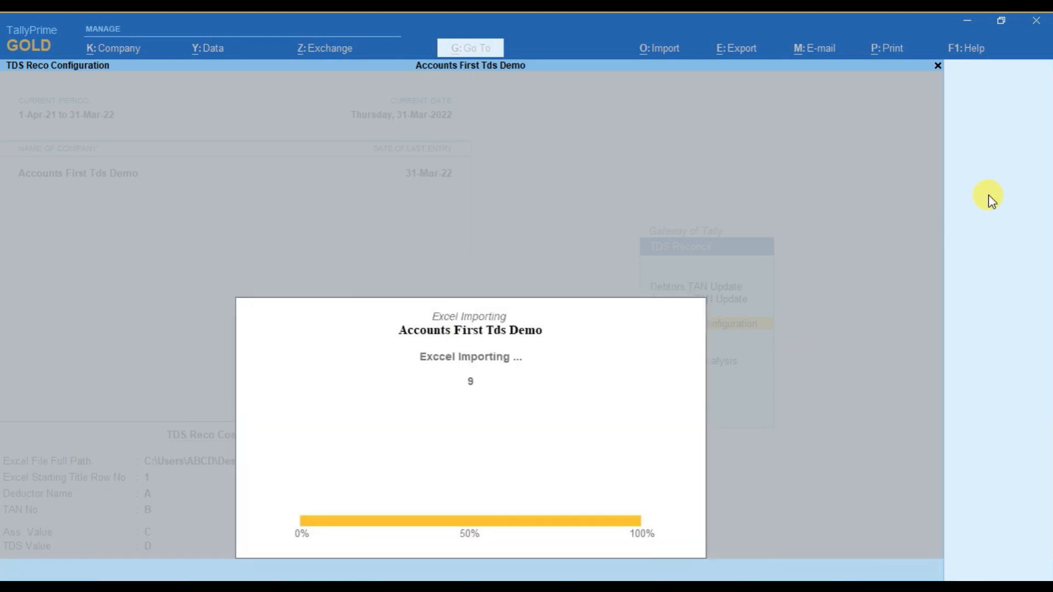
Compare portal TDS with books TDS for Britannia and Indian Bank in the reconciliation report and close it.
key("Down")
key("Down")
key("Down")
key("Down")
key("Down")
key("Down")
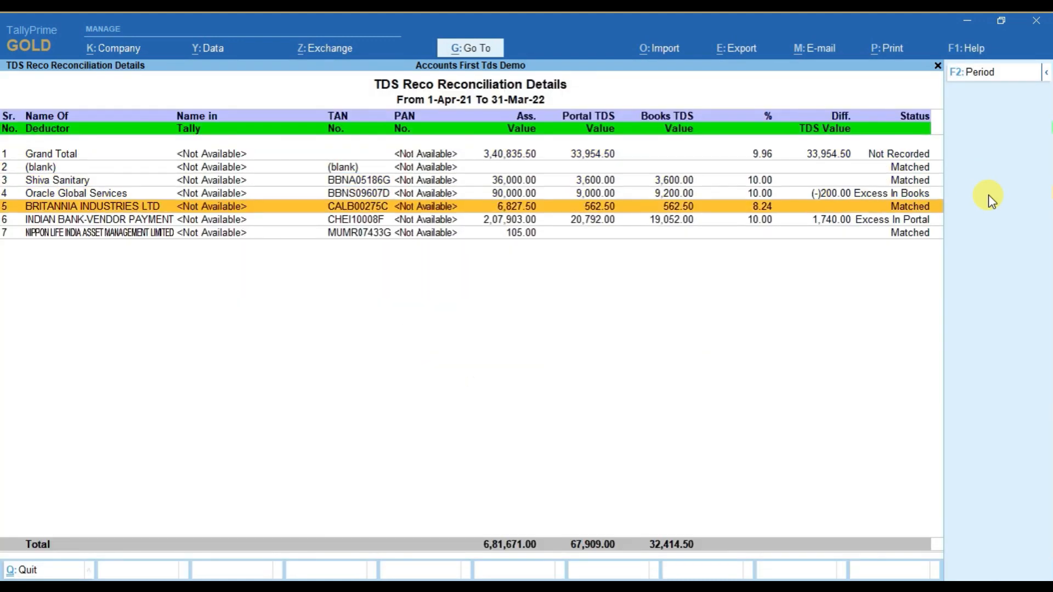
key("Up")
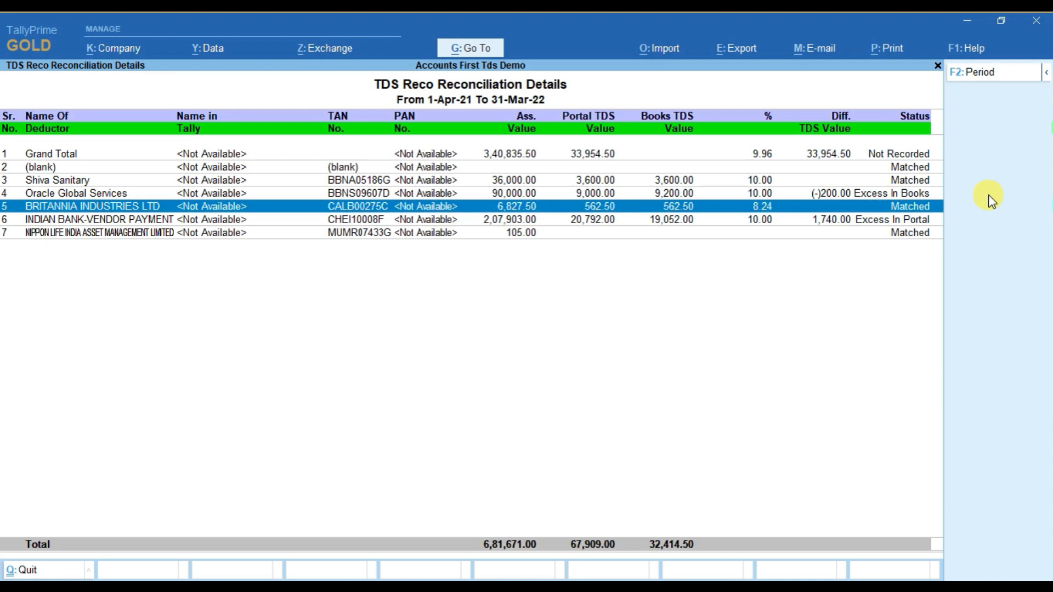
key("Down")
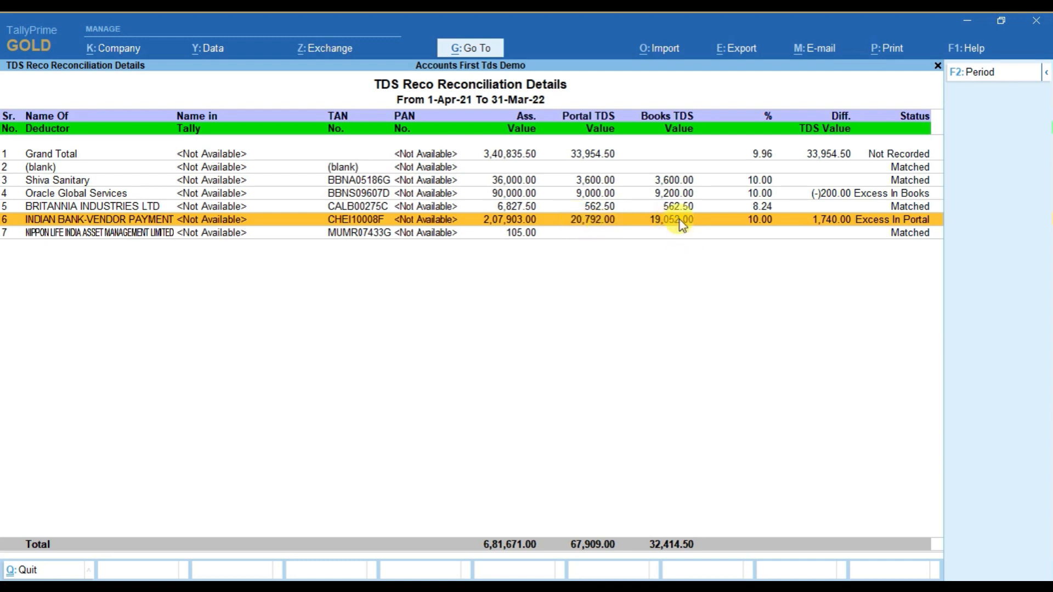
key("Down")
key("Up")
key("Escape")
Open the TDS Entry Analysis report and look through the purchase entries and their TDS deduction marks.
key("Down")
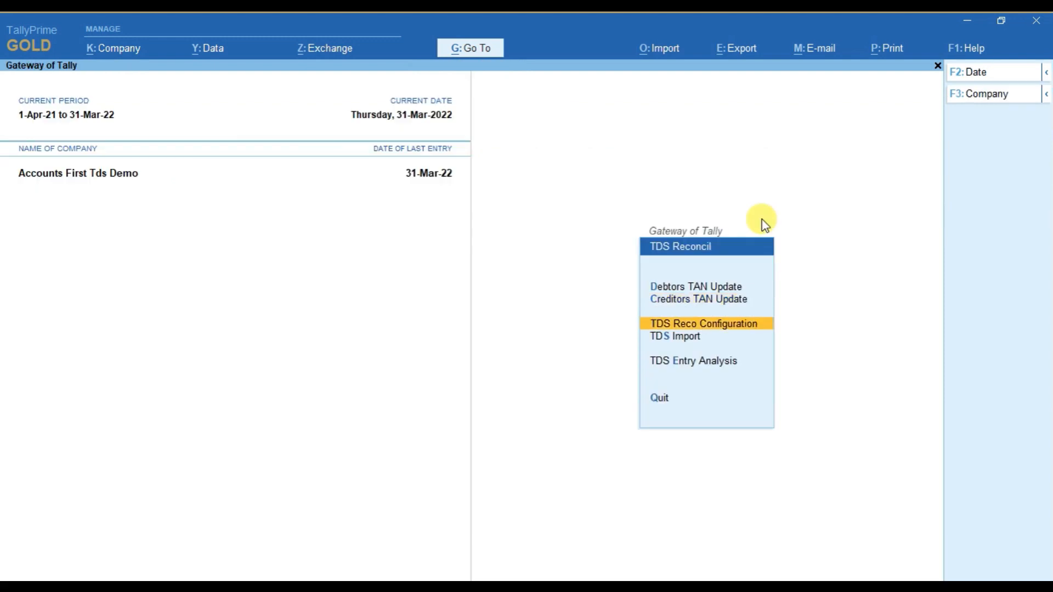
key("Down")
key("Down")
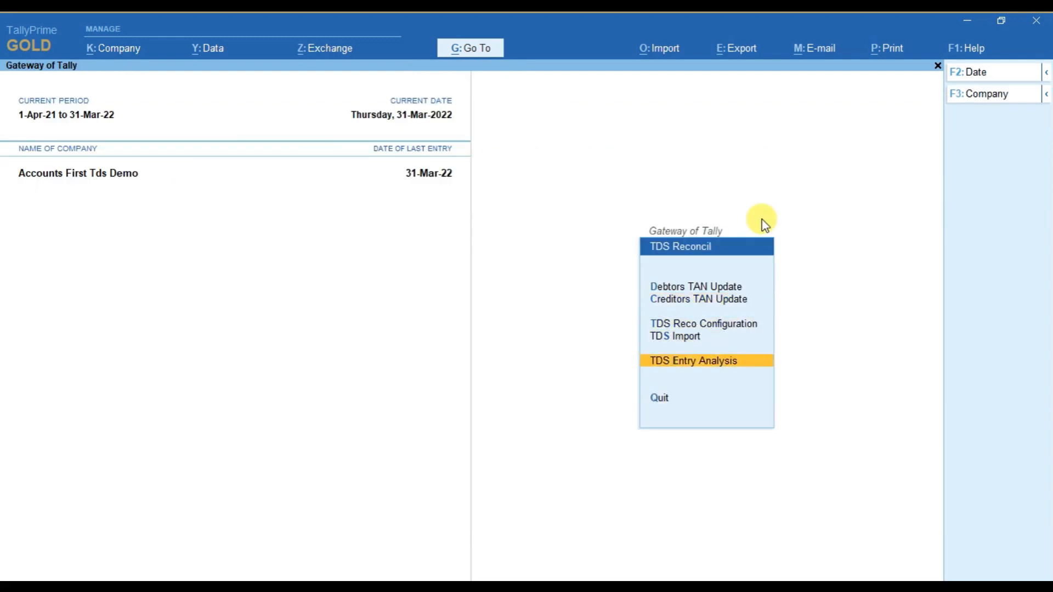
key("Return")
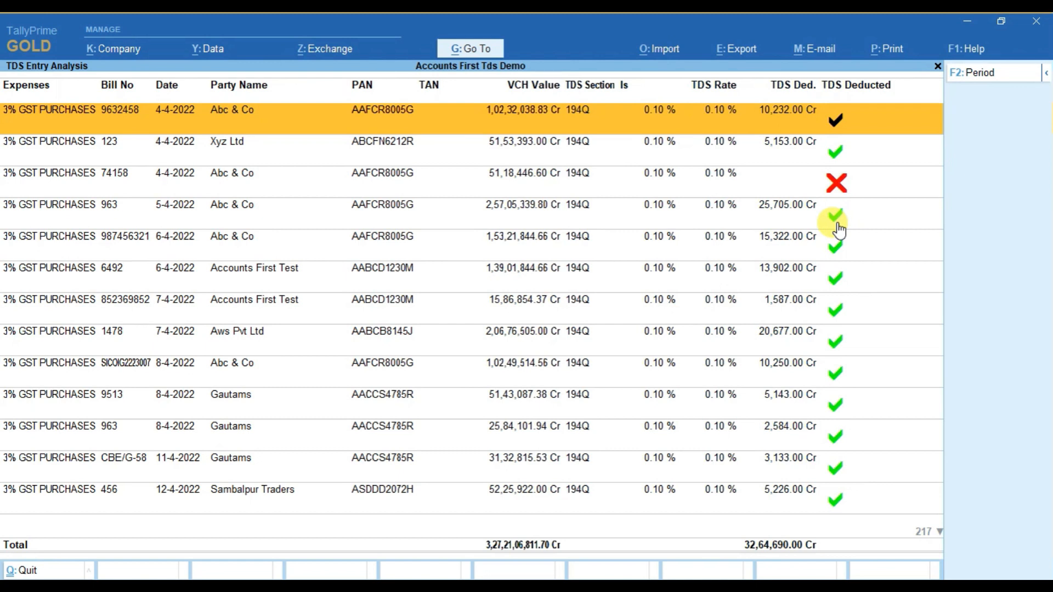
key("Down")
key("Down")
key("Down")
key("Down")
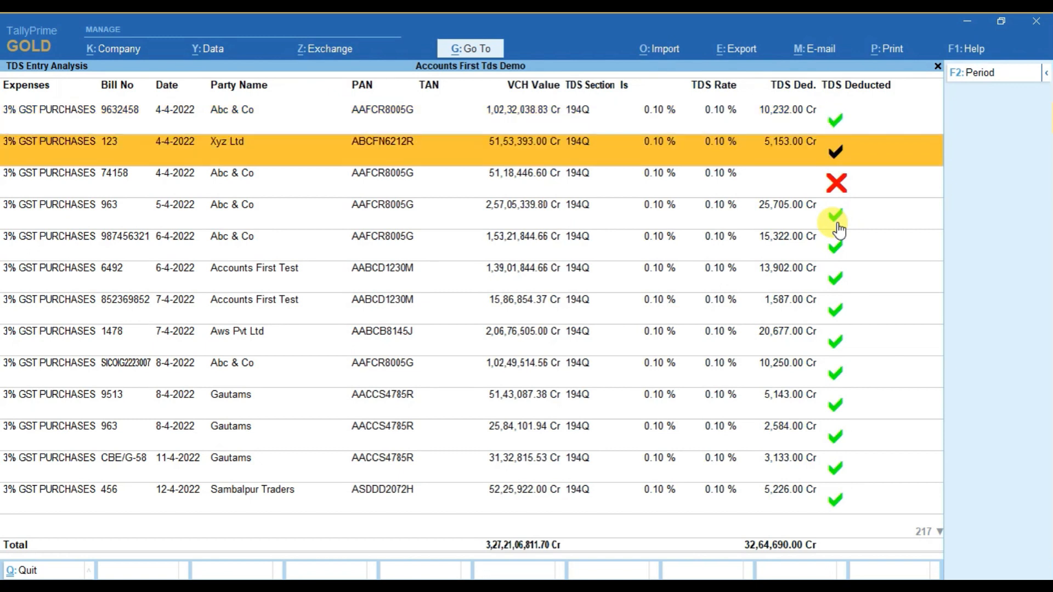
Inspect the 194Q TDS PAYABLE ON PURCHASE line in the Xyz Ltd purchase voucher and return to the report.
key("Up")
key("Up")
key("Up")
key("Return")
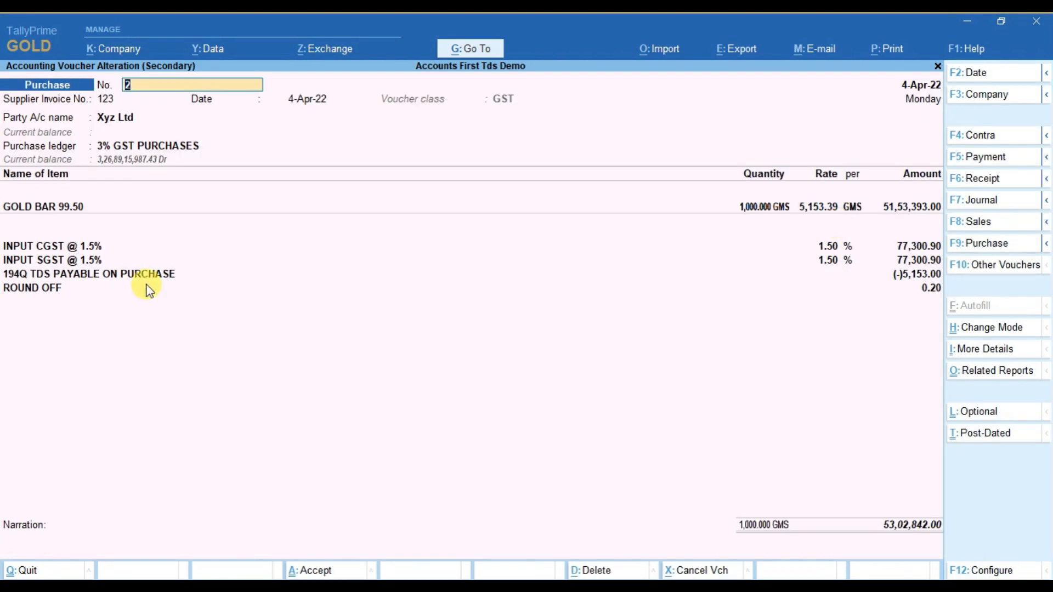
left_click(123, 279)
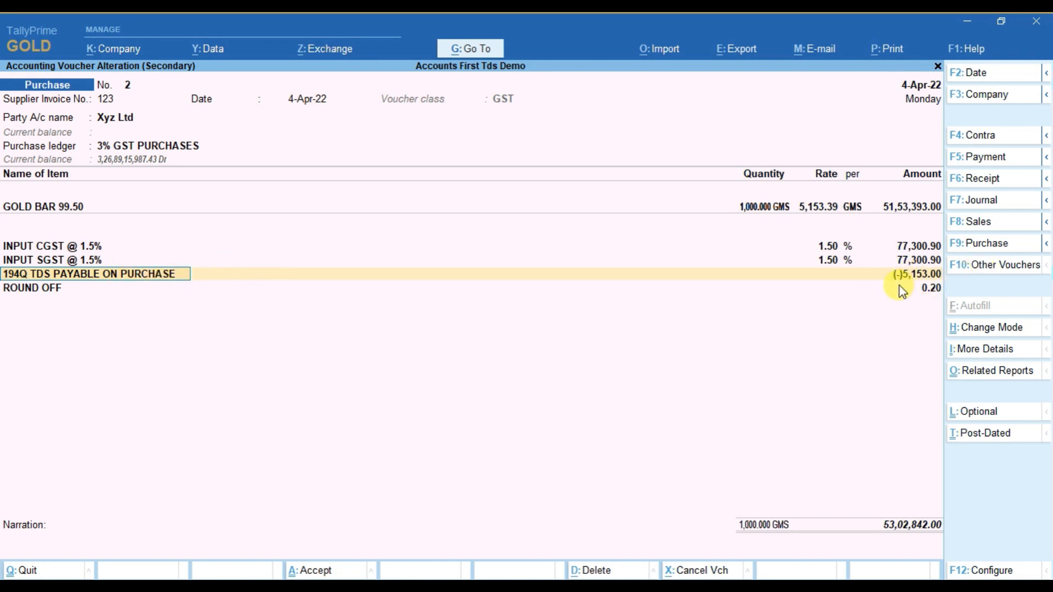
key("Escape")
key("Escape")
key("y")
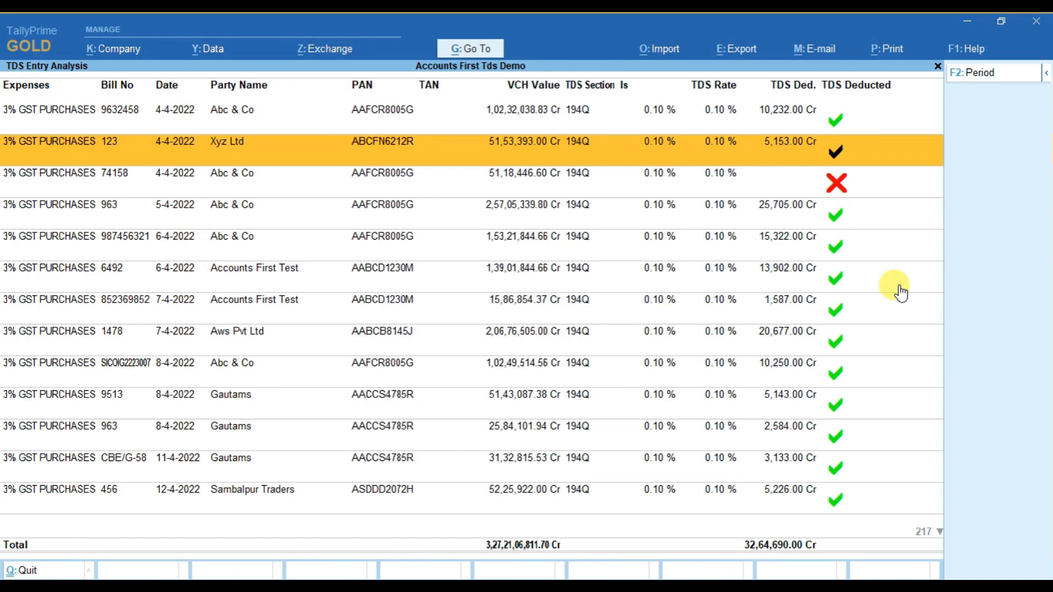
Check the Abc & Co purchase voucher marked as not deducted for a TDS line and close it.
key("Down")
key("Return")
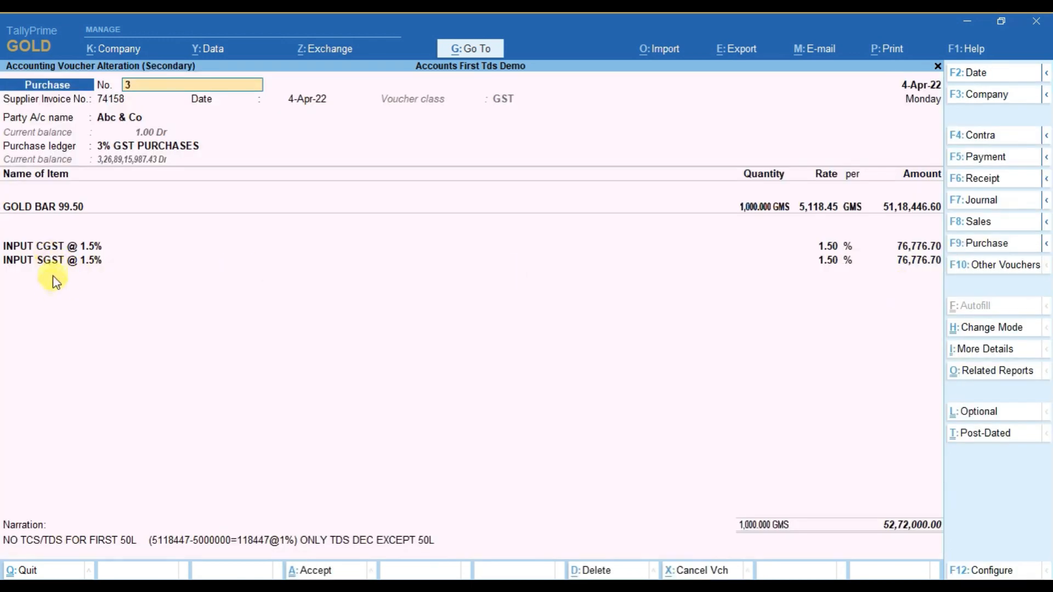
key("Escape")
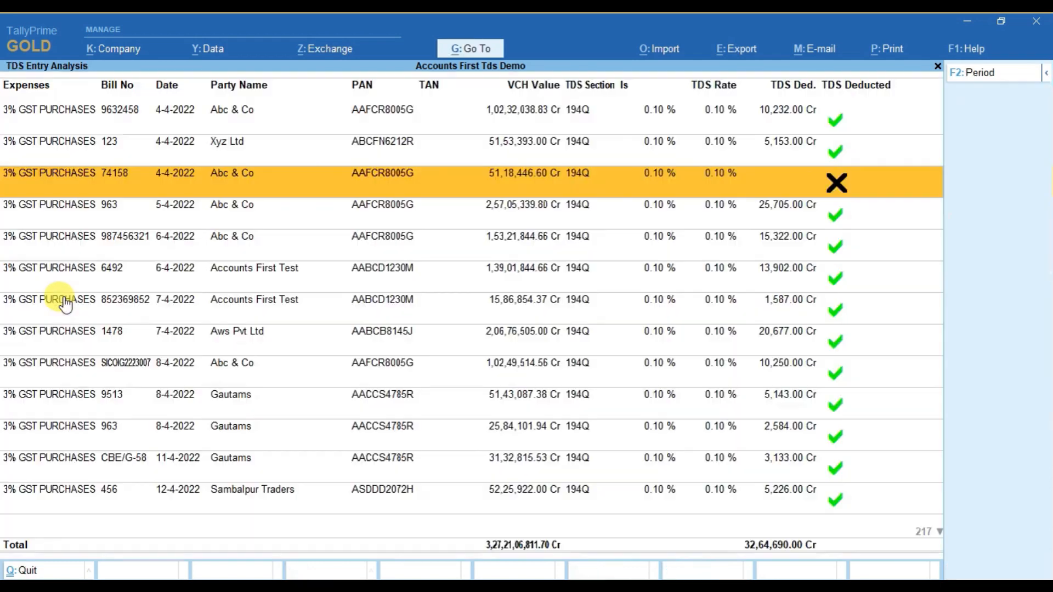
Look through the remaining TDS Entry Analysis rows for TDS deduction status and go back to the first entry.
key("Down")
key("Down")
key("Down")
key("Down")
key("Down")
key("Down")
key("Down")
key("Down")
key("Down")
key("Down")
key("Down")
key("Down")
key("Down")
key("Down")
key("Down")
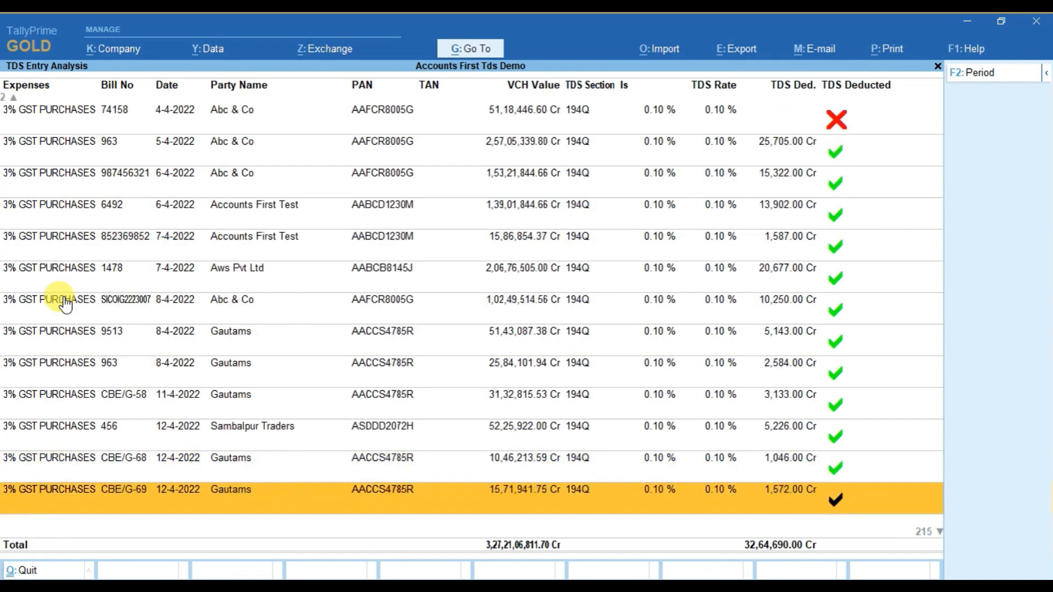
key("Up")
key("Up")
key("Up")
key("Up")
key("Up")
key("Up")
key("Up")
key("Up")
key("Up")
key("Up")
key("Up")
key("Up")
key("Up")
key("Up")
key("Up")
key("Up")
key("Up")
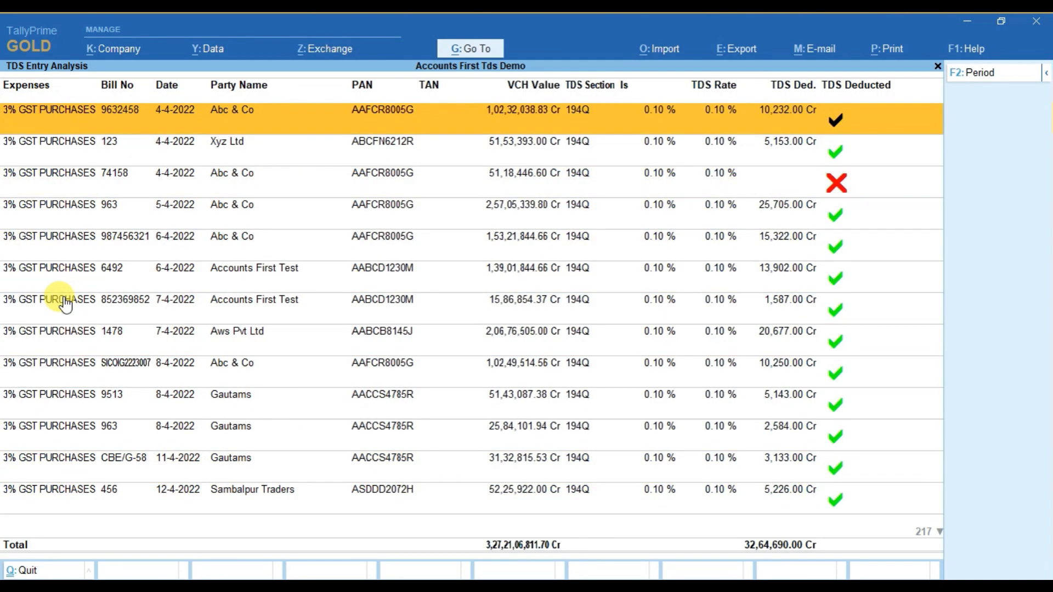